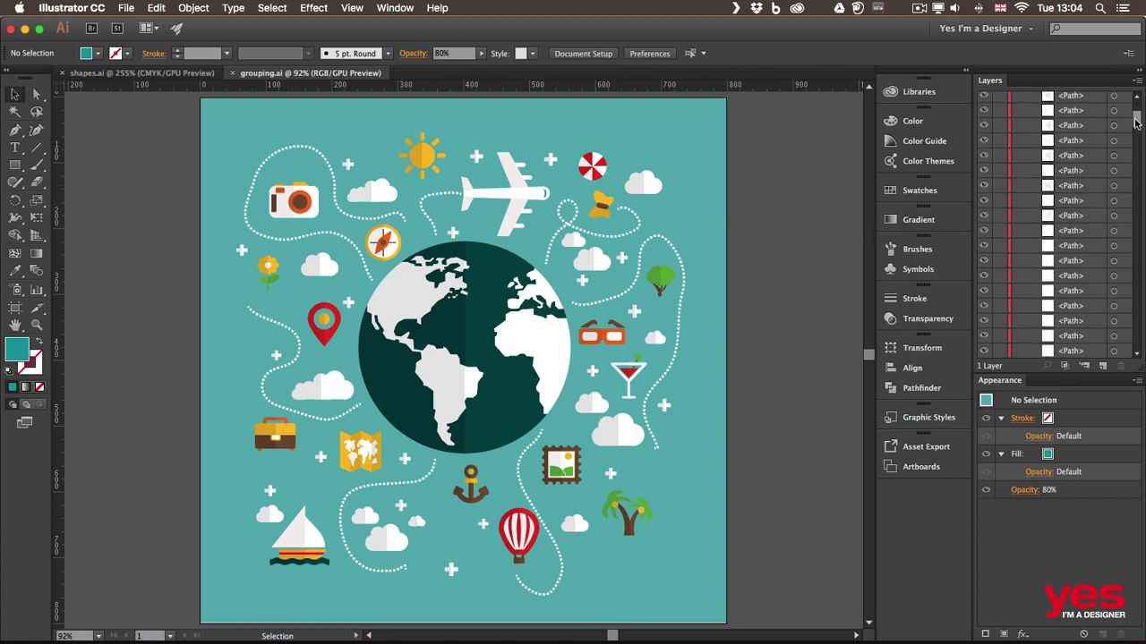
Inspect the camera's separate pieces by selecting both body halves, the lens and the yellow top piece one at a time
drag(1136, 114, 1140, 340)
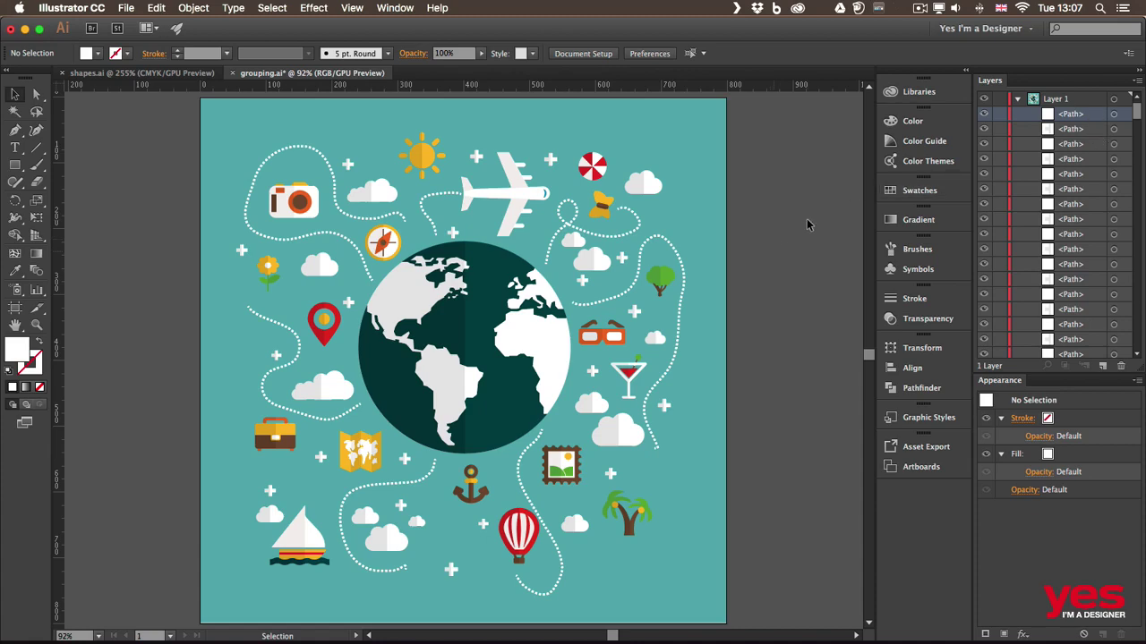
key(super+equal)
key(super+equal)
key(super+equal)
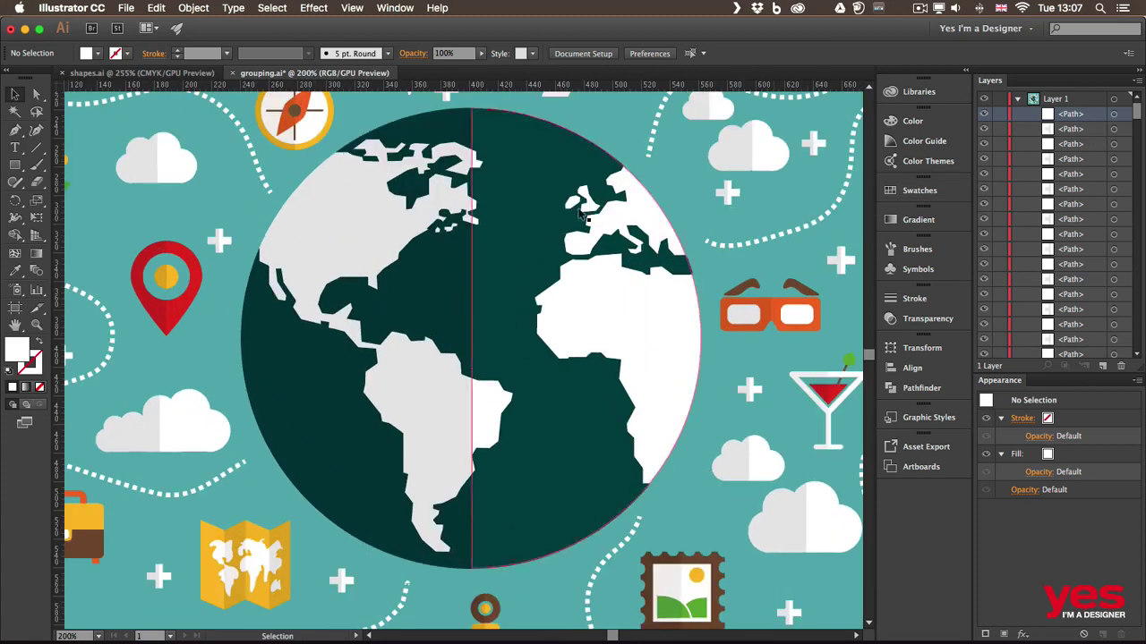
drag(310, 187, 599, 440)
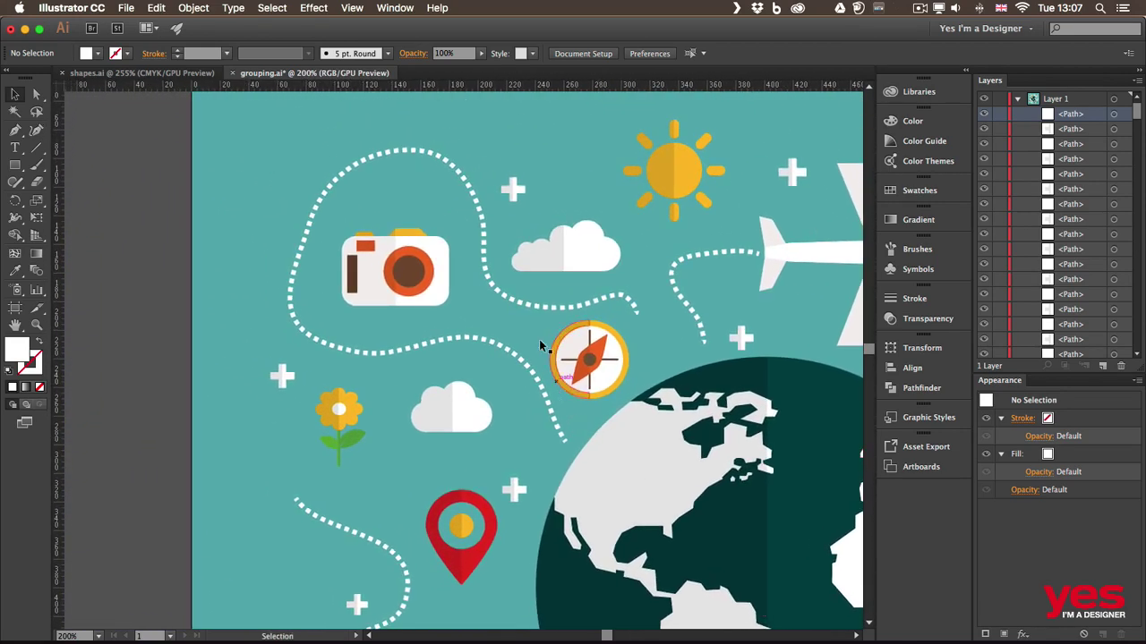
click(369, 278)
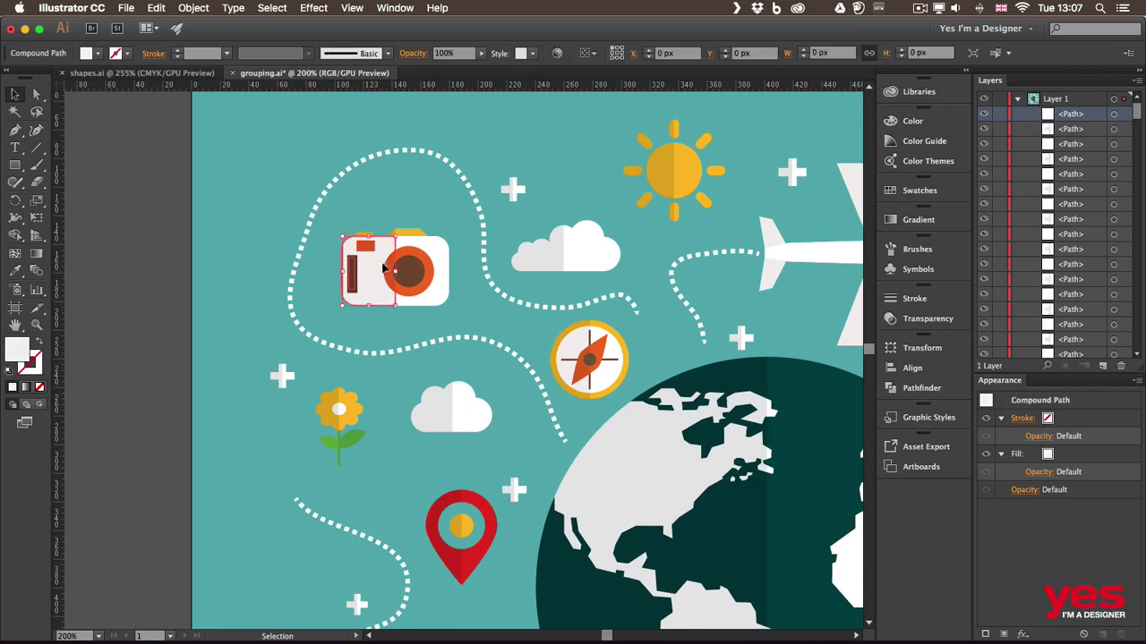
click(426, 258)
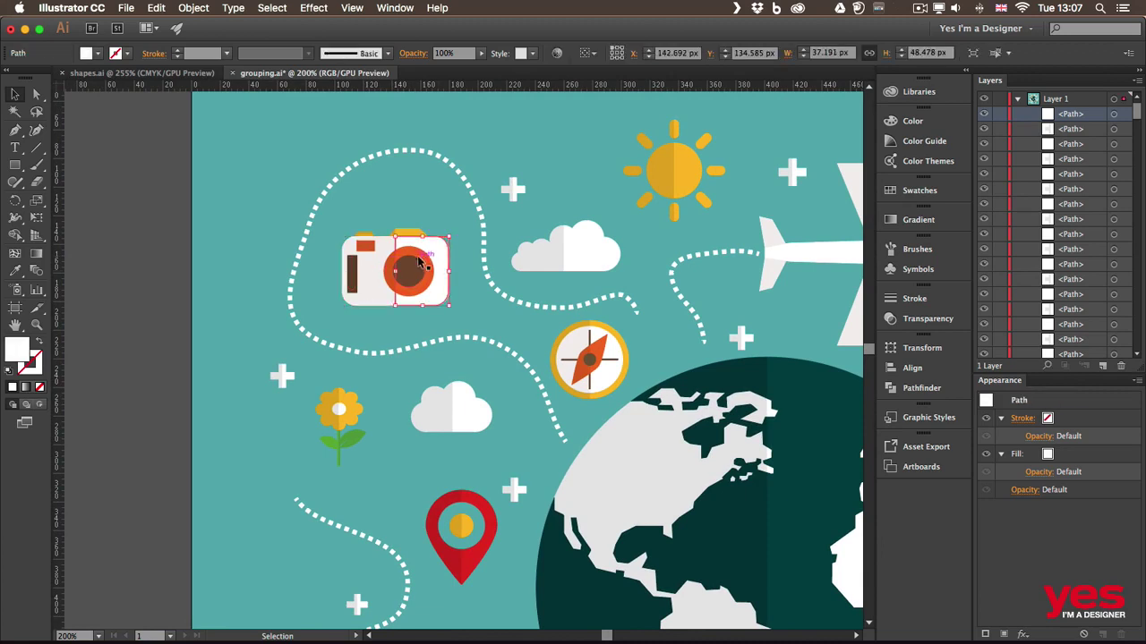
click(408, 269)
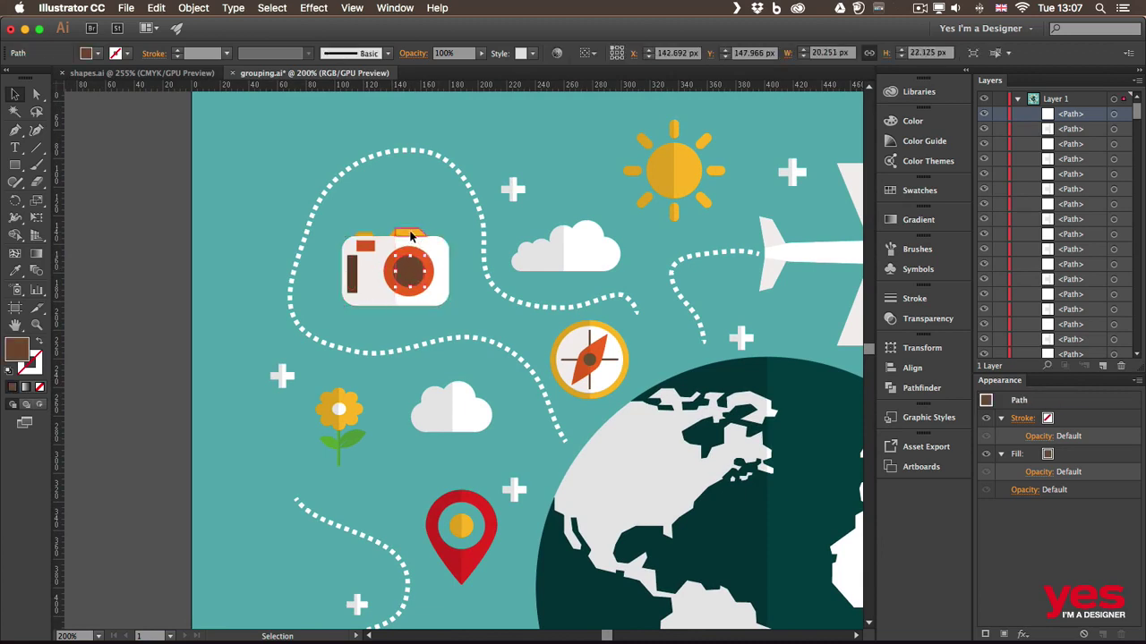
click(410, 233)
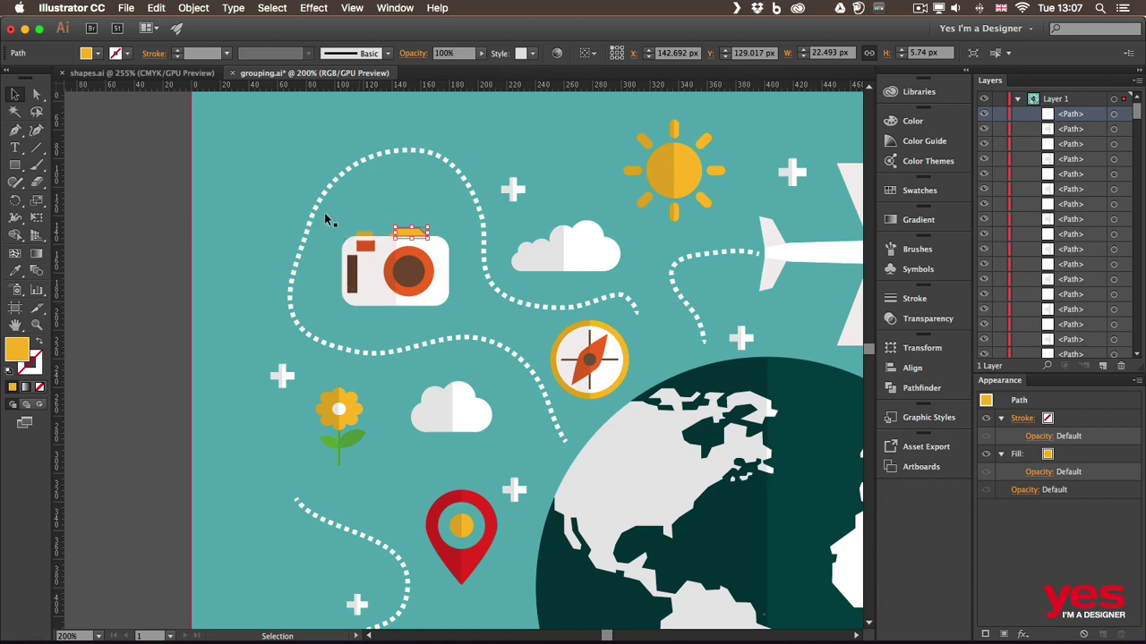
Lock the teal background rectangle, and collapse the Appearance section to give the layer list more room
drag(333, 220, 412, 253)
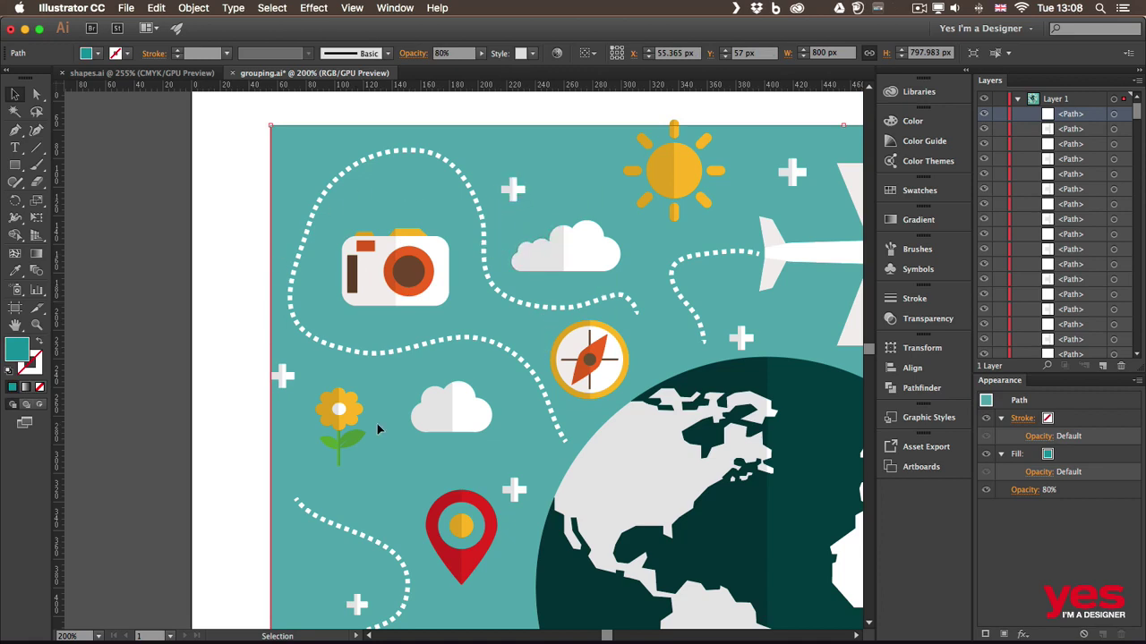
key(super+z)
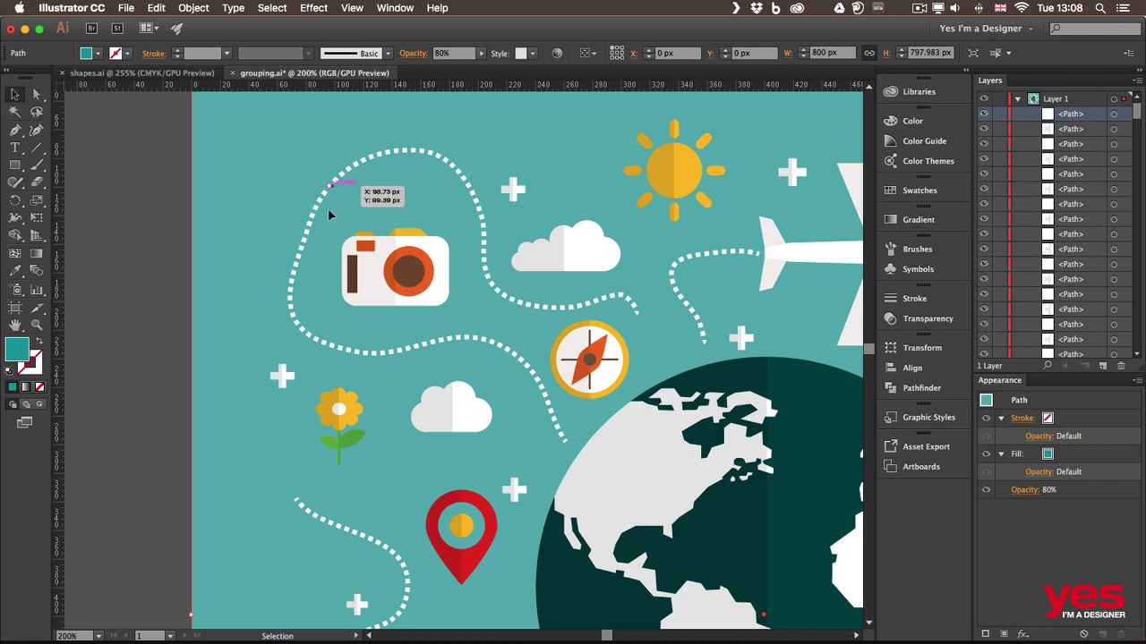
click(192, 8)
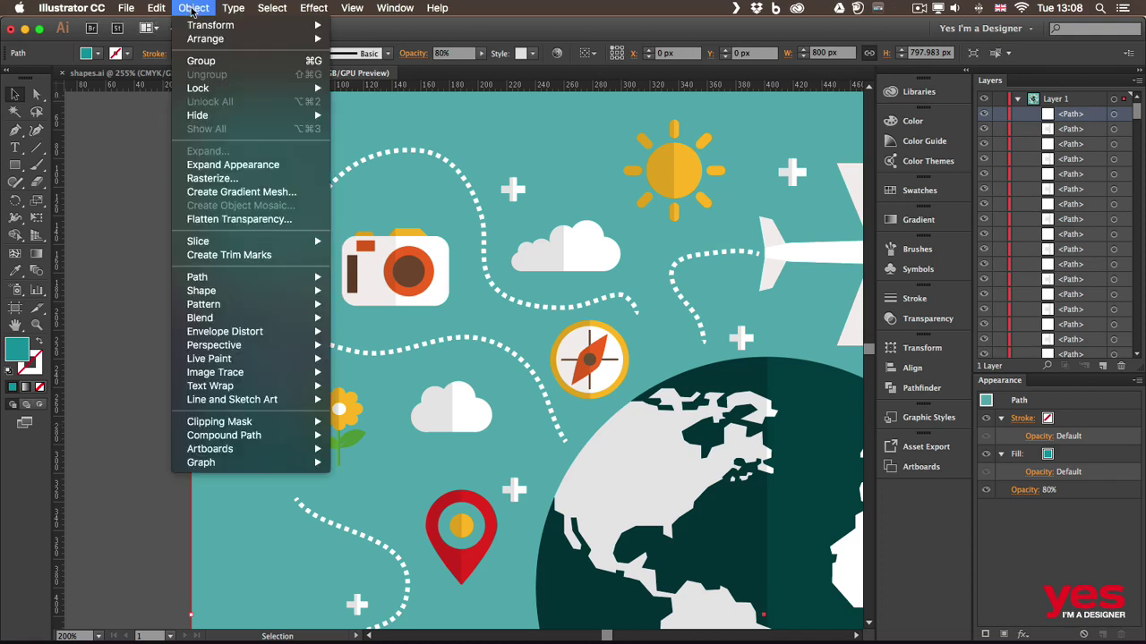
mouse_move(240, 91)
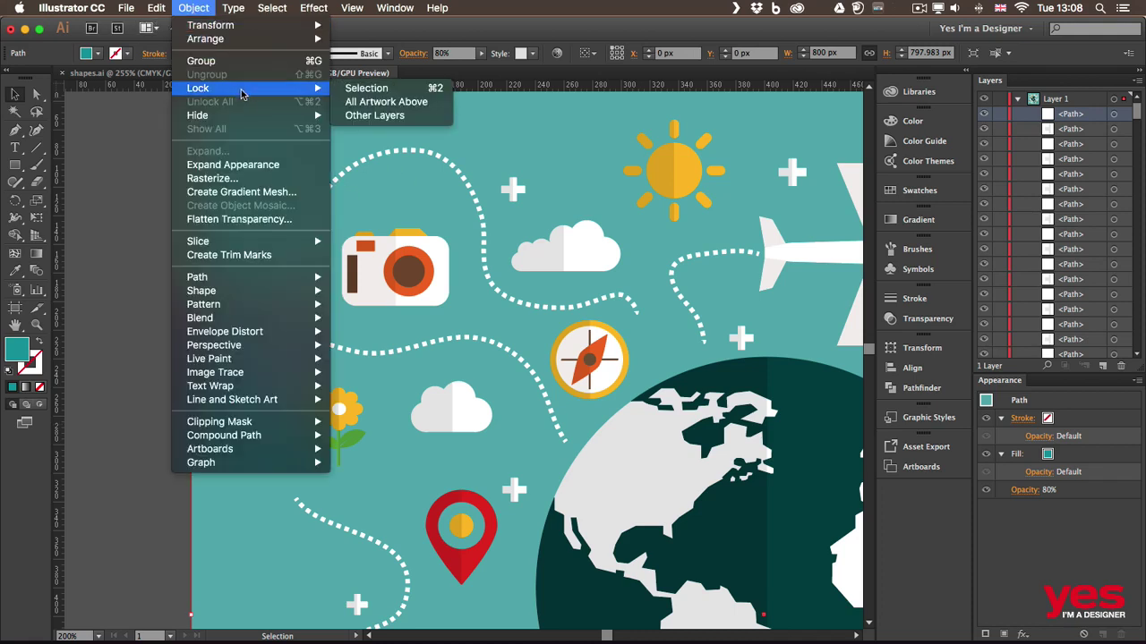
click(386, 93)
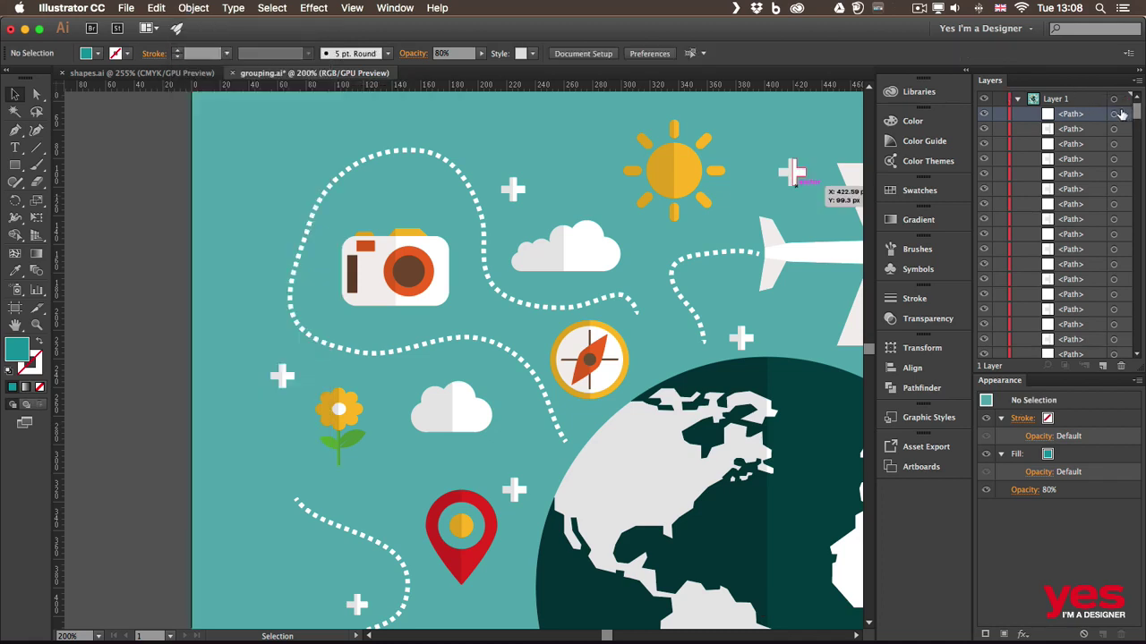
scroll(1122, 117, down, 10)
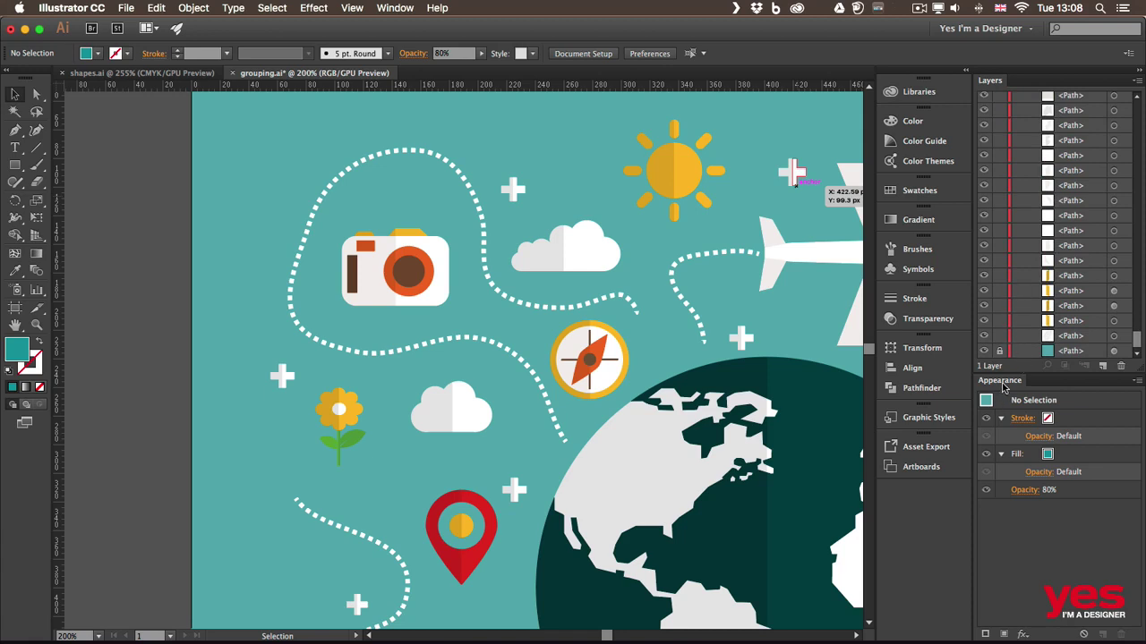
double_click(1000, 380)
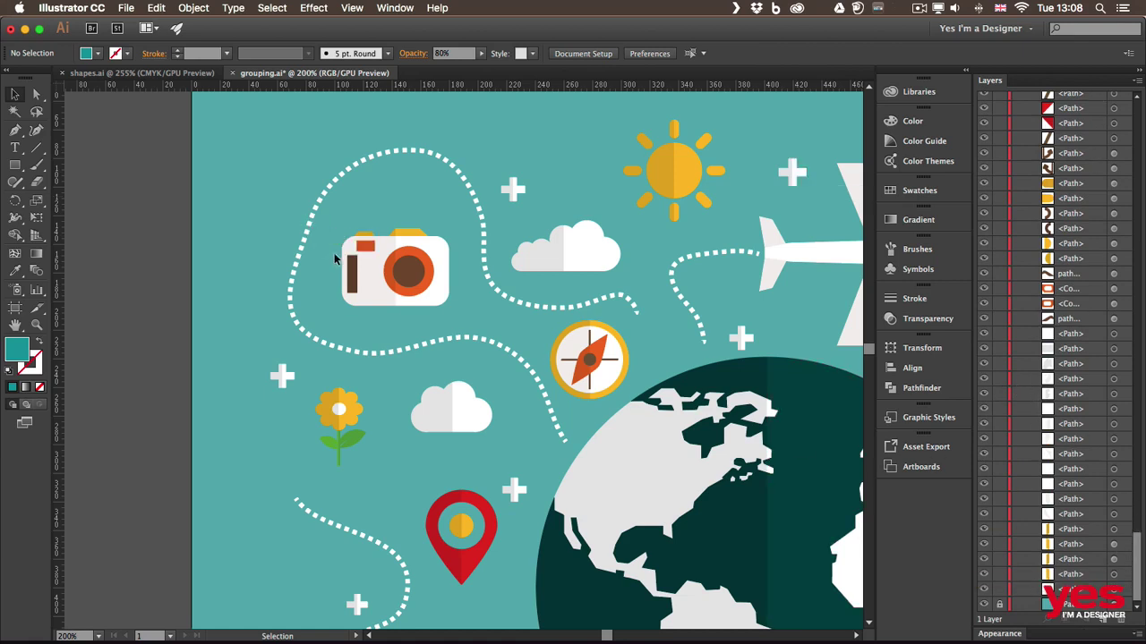
Group all the camera's pieces and rename the group "camera" in the layer list
drag(331, 229, 463, 327)
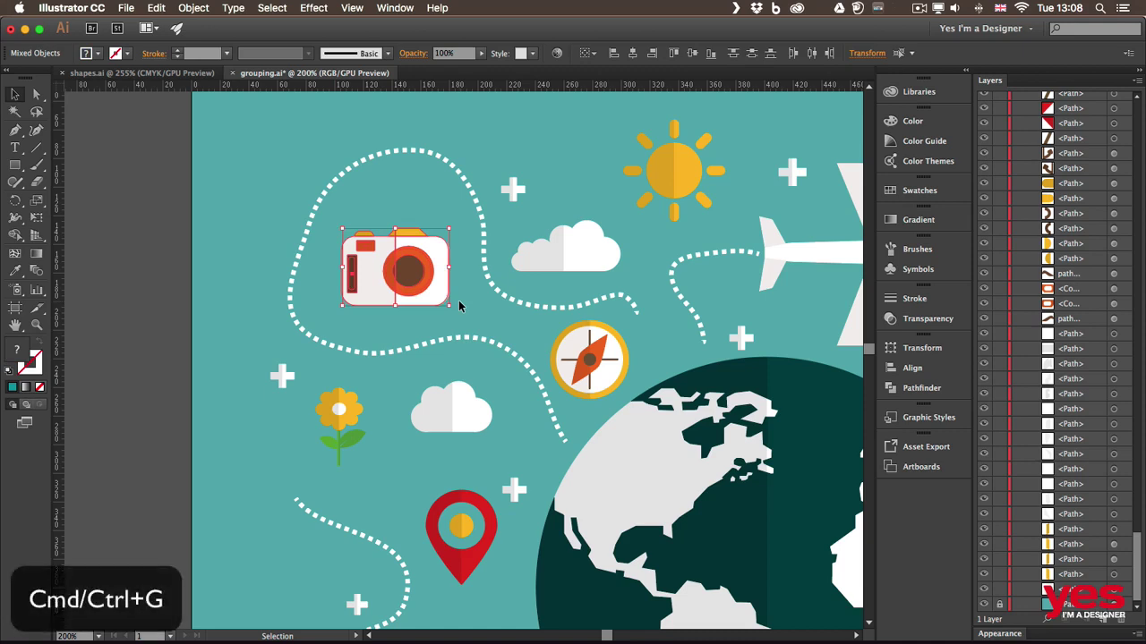
key(super+g)
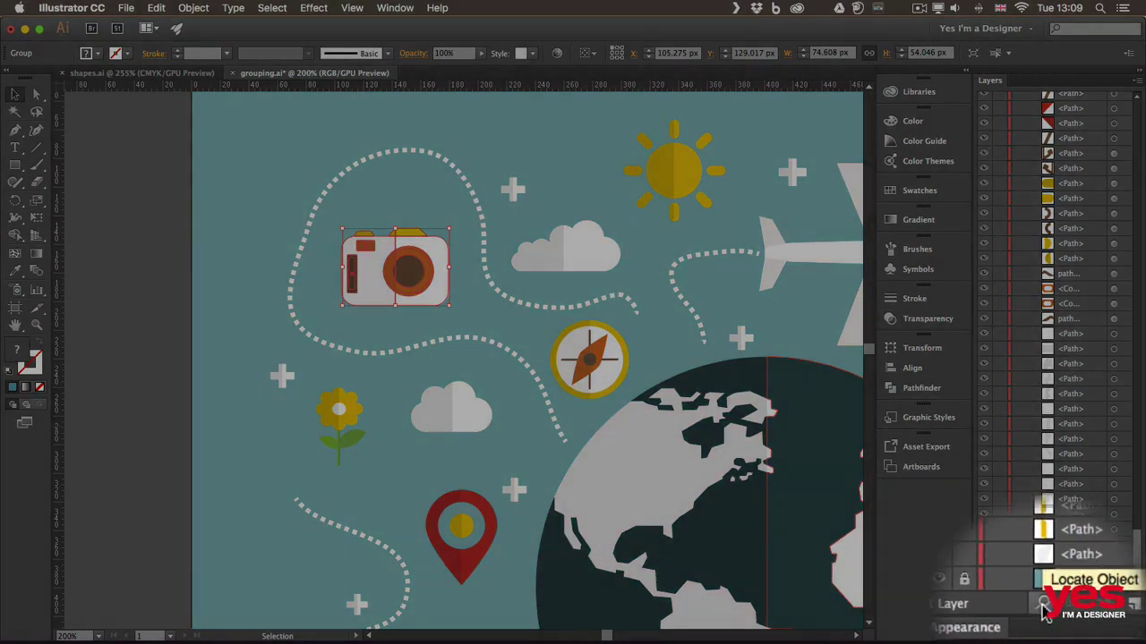
click(1045, 618)
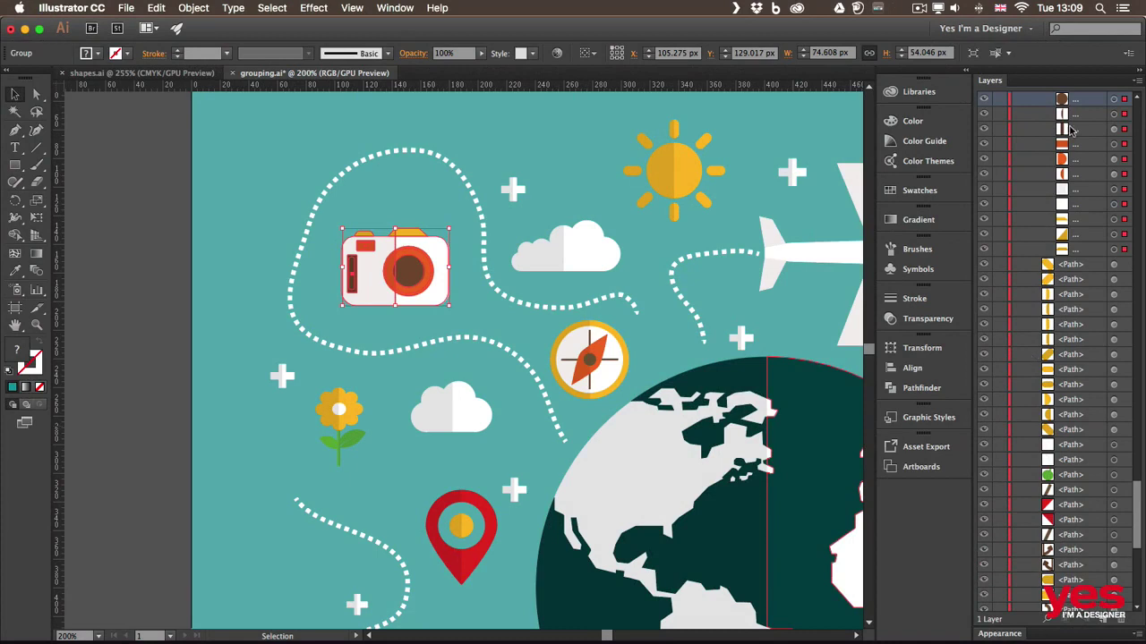
drag(1130, 492, 1126, 465)
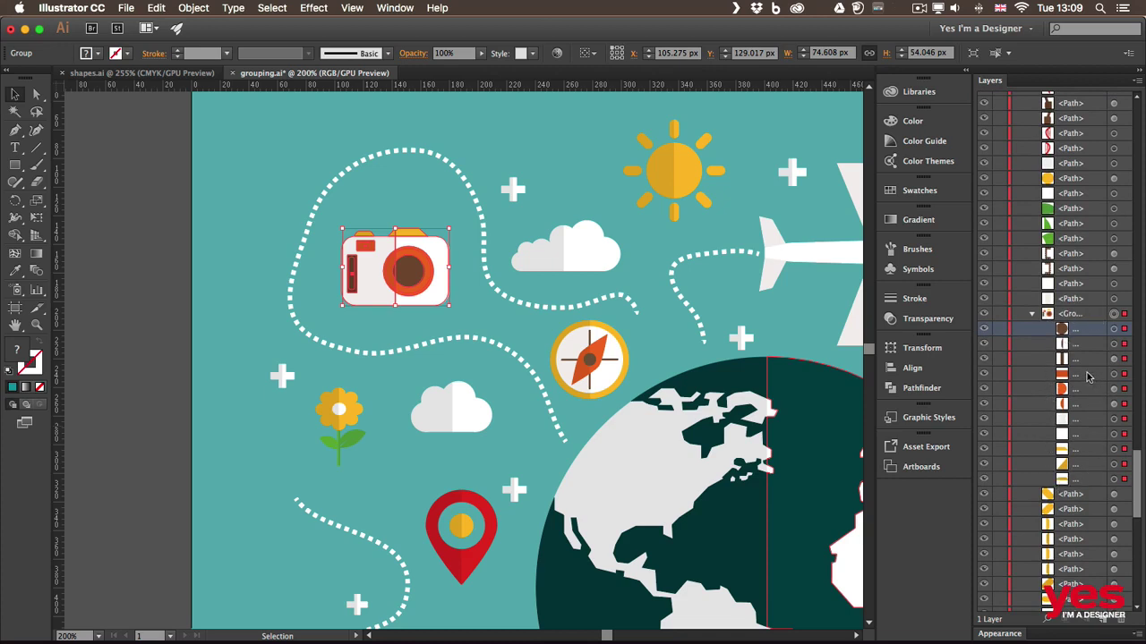
click(1032, 314)
double_click(1070, 314)
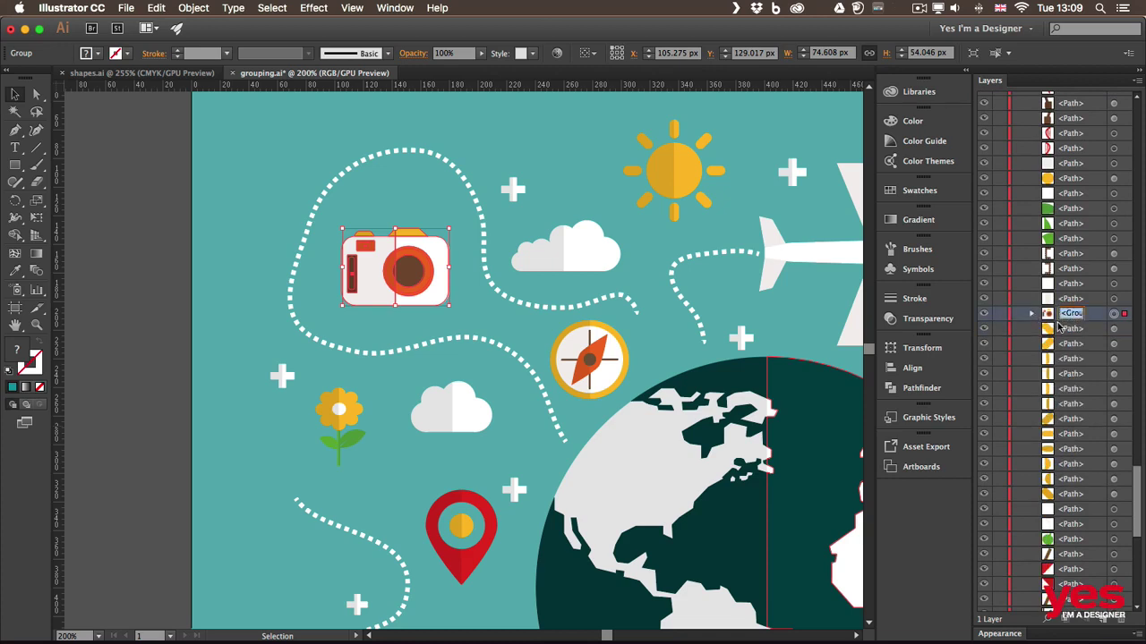
text(C)
key(Return)
key(super+shift+a)
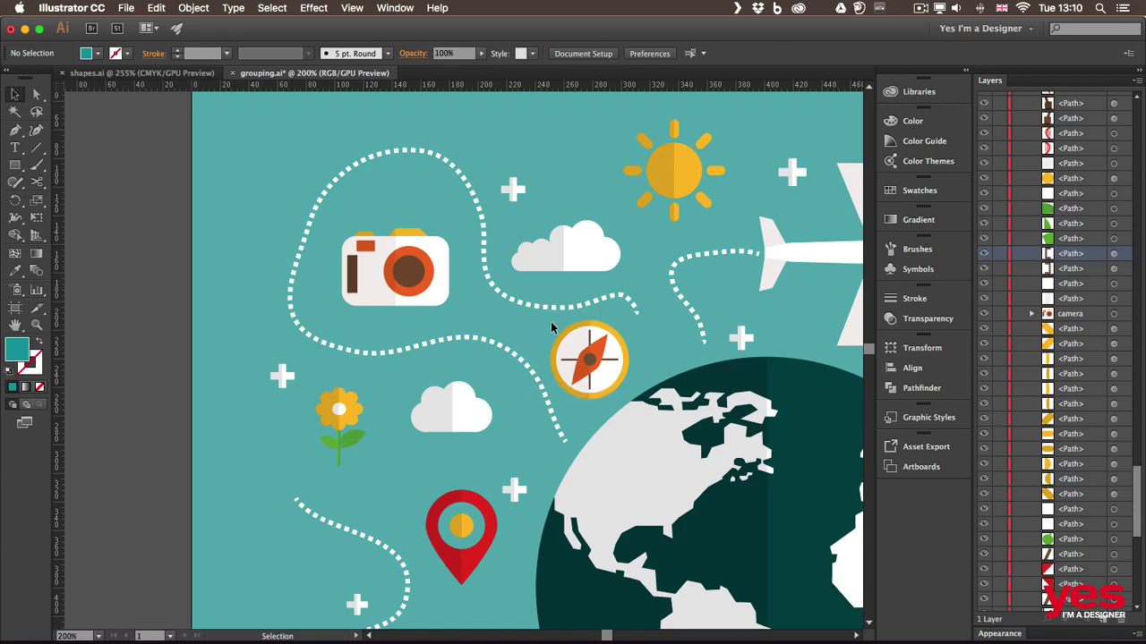
Group all the compass's pieces and rename the group "compass" in the layer list
drag(553, 331, 626, 403)
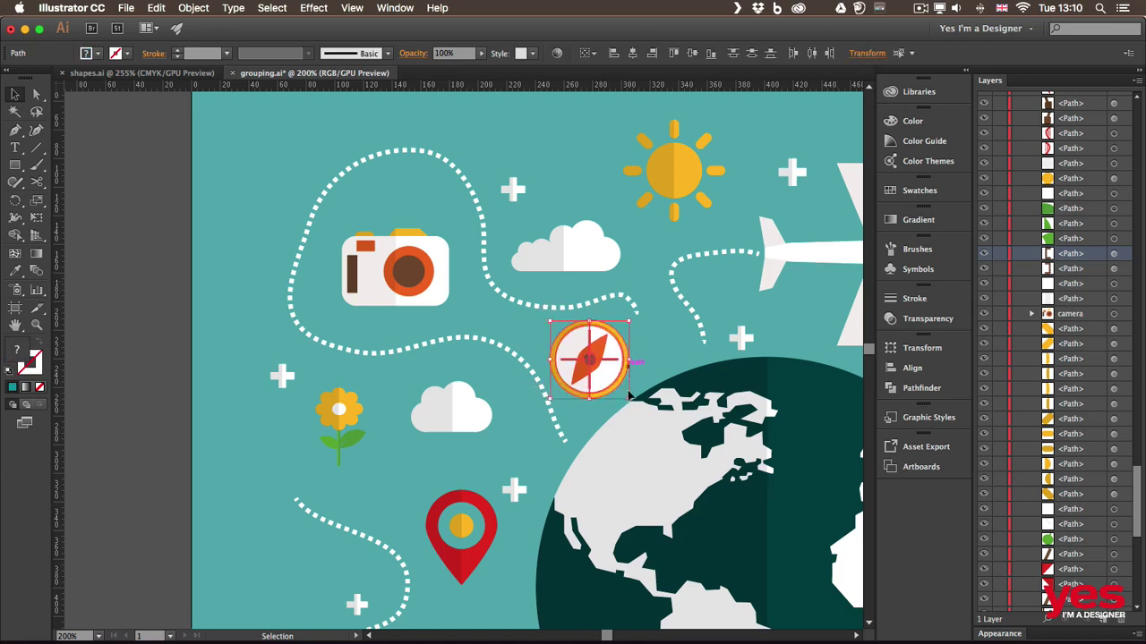
key(a)
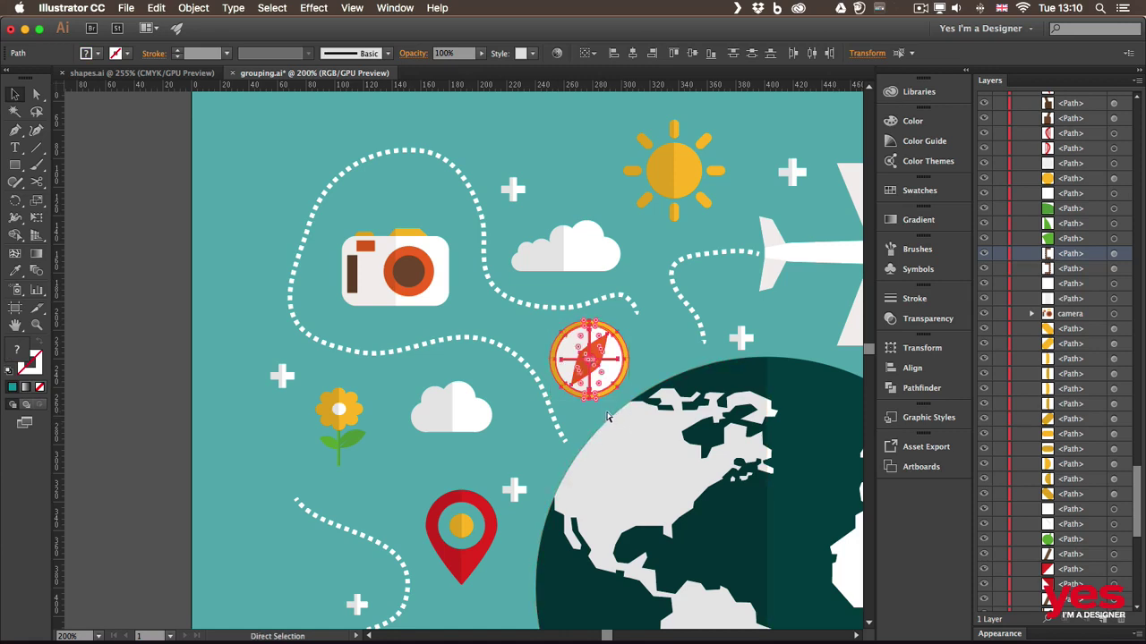
key(v)
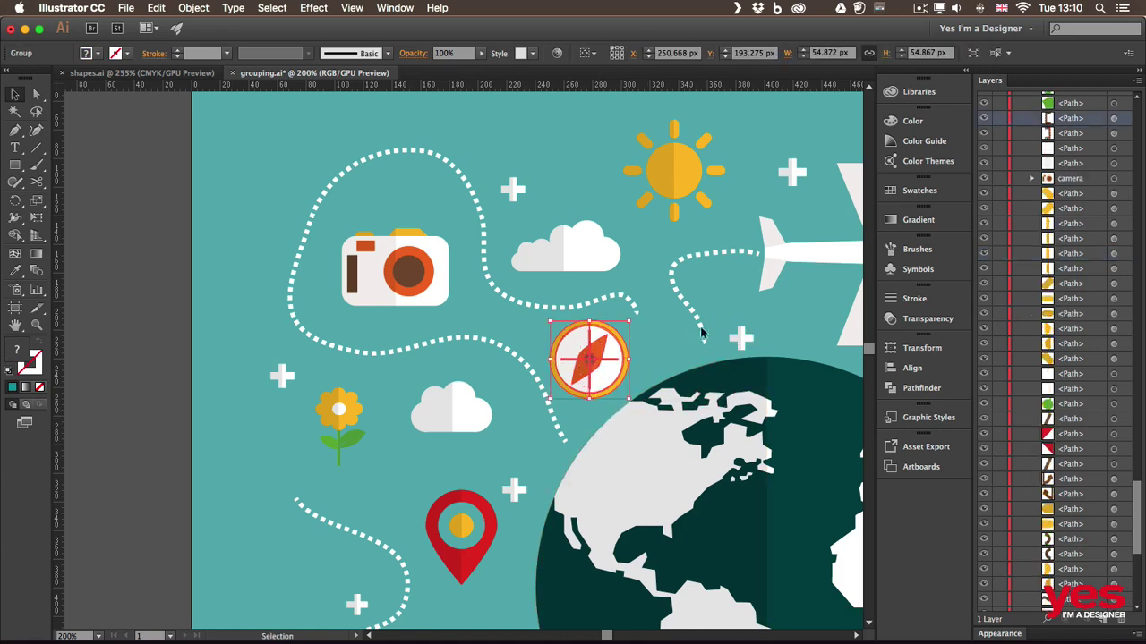
scroll(1143, 428, up, 5)
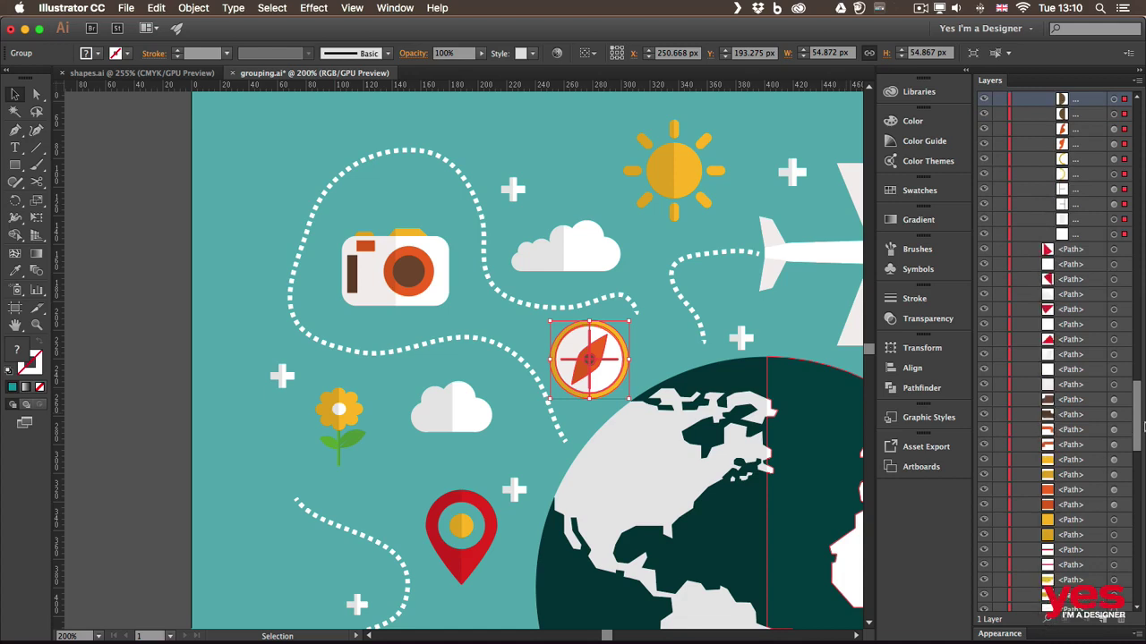
scroll(1137, 423, up, 5)
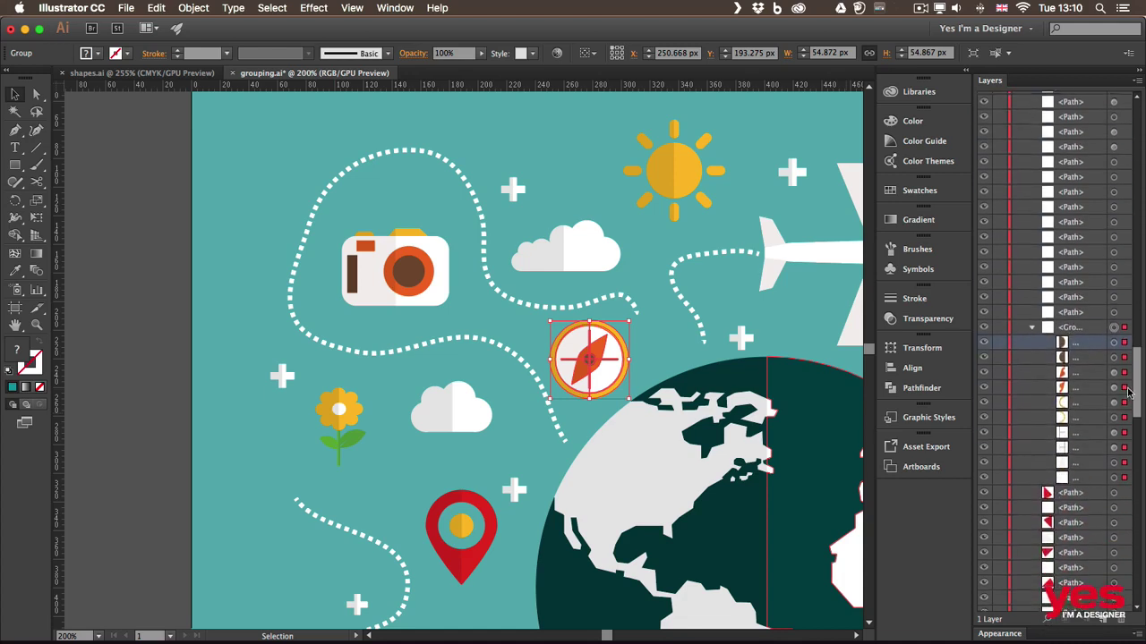
double_click(1066, 327)
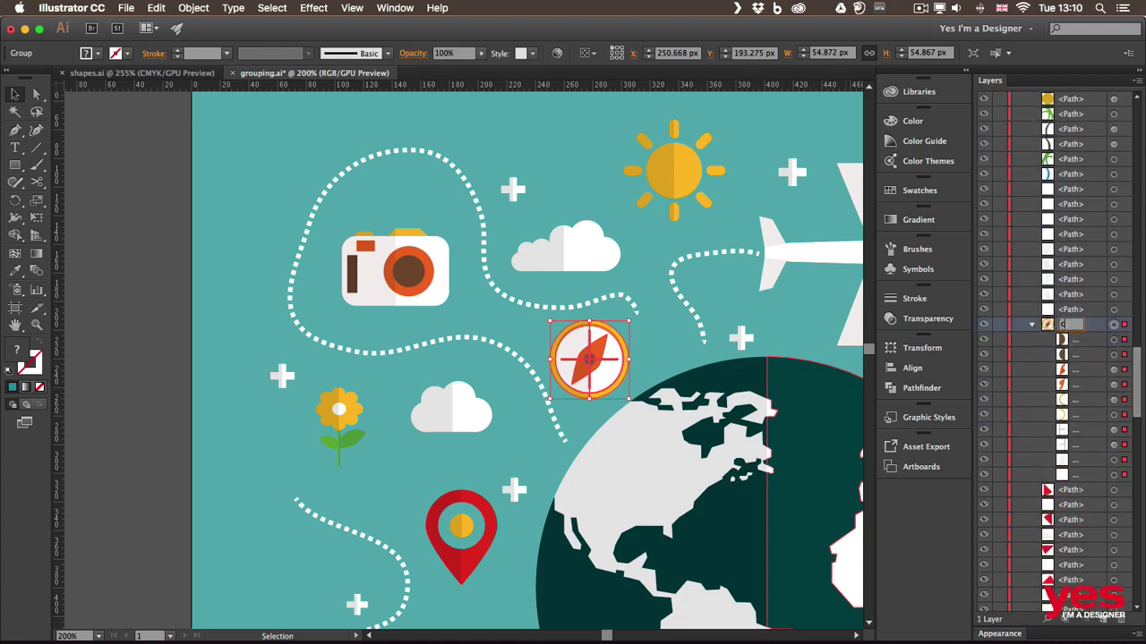
text(compass)
key(Return)
click(1031, 325)
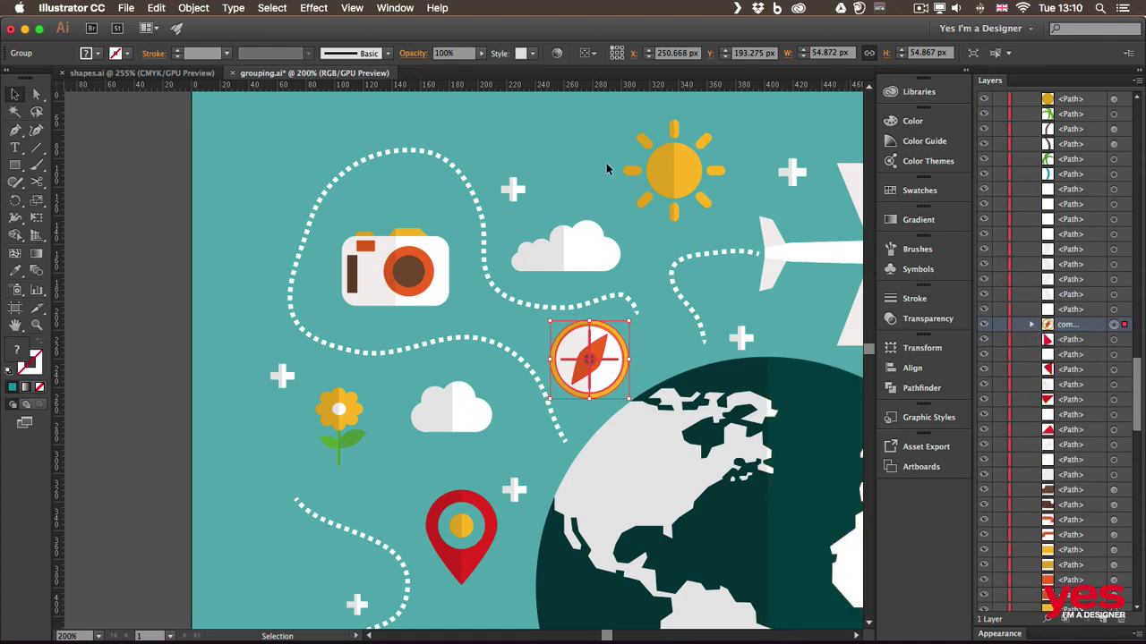
Group the sun's disc and rays, and separately group the two halves of the cloud between camera and sun
click(707, 220)
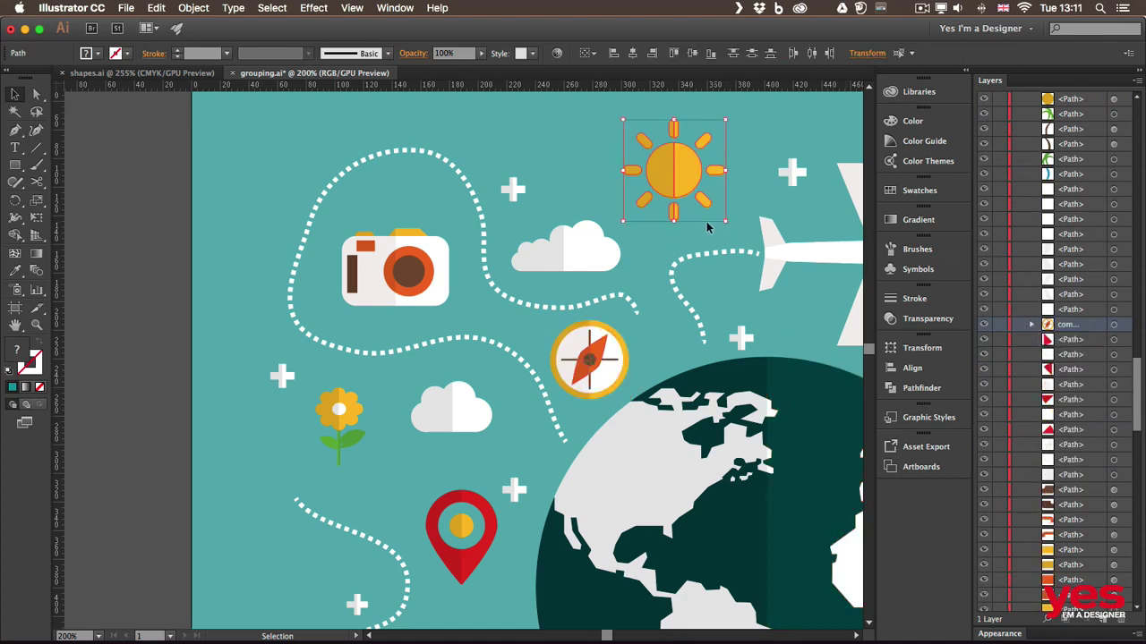
key(super+g)
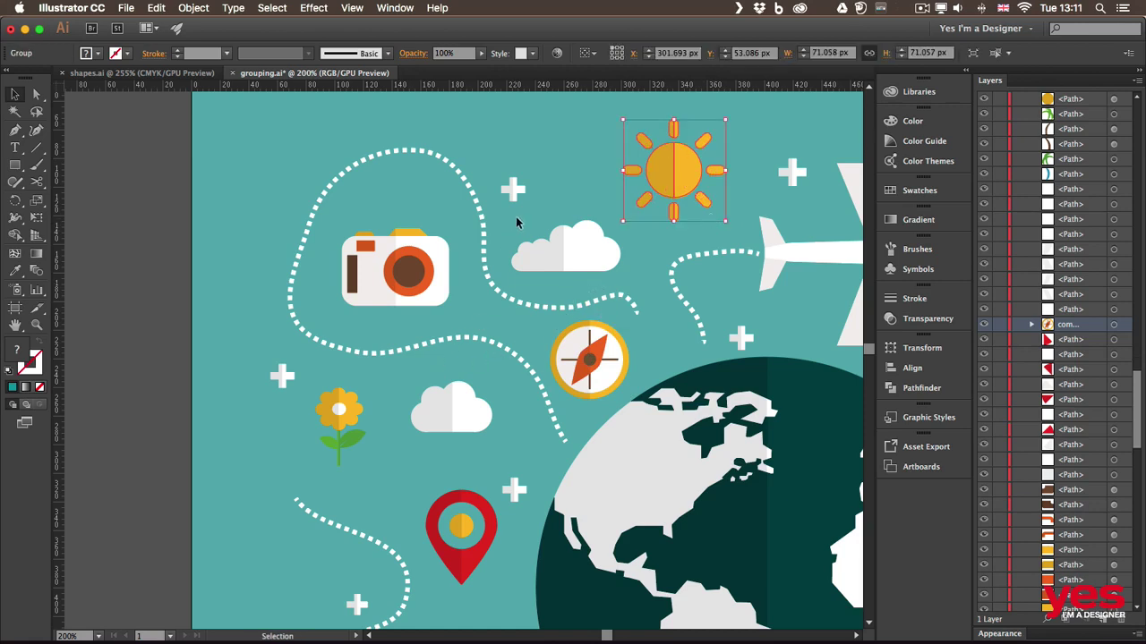
click(591, 255)
shift+click(537, 255)
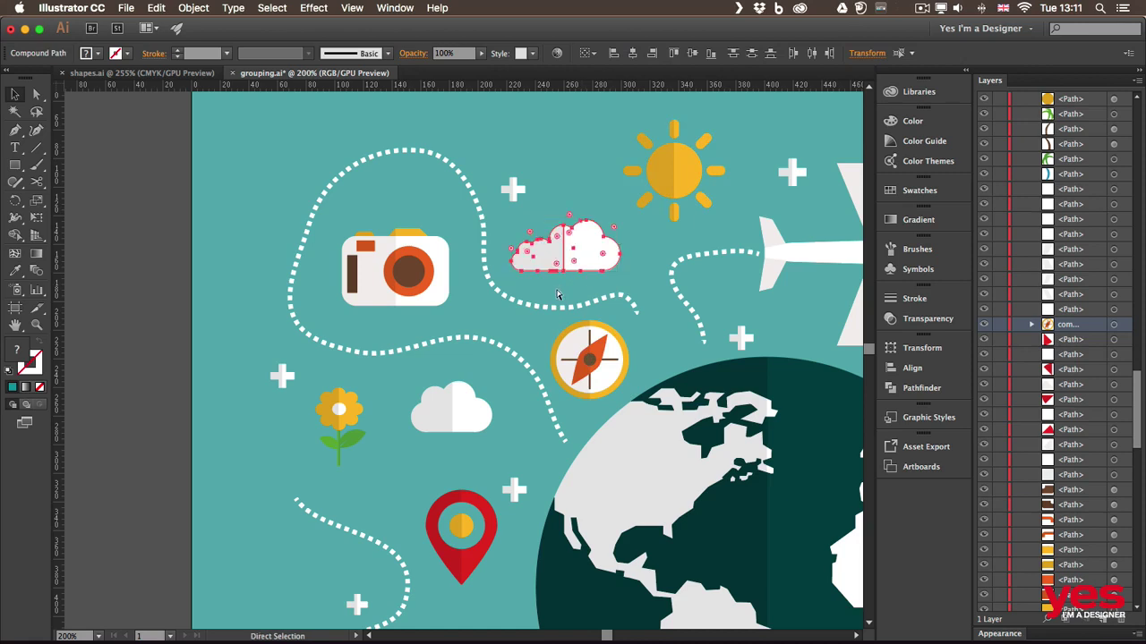
key(super+g)
Group the two halves of the cloud beside the flower, and group the flower's pieces separately
drag(399, 377, 501, 437)
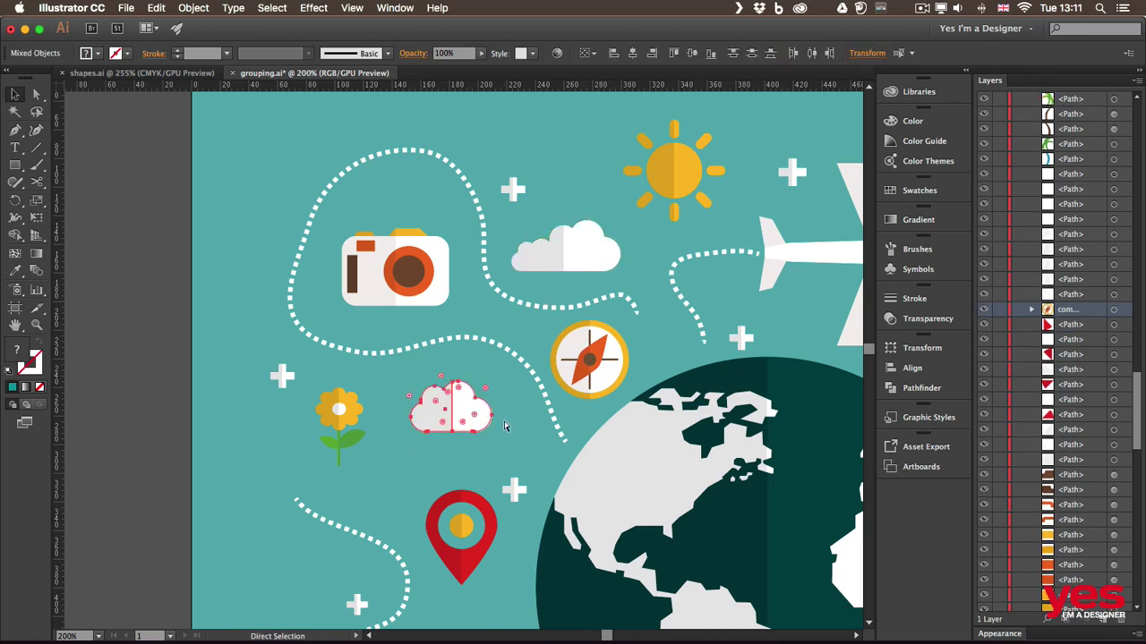
key(super+g)
drag(363, 475, 311, 383)
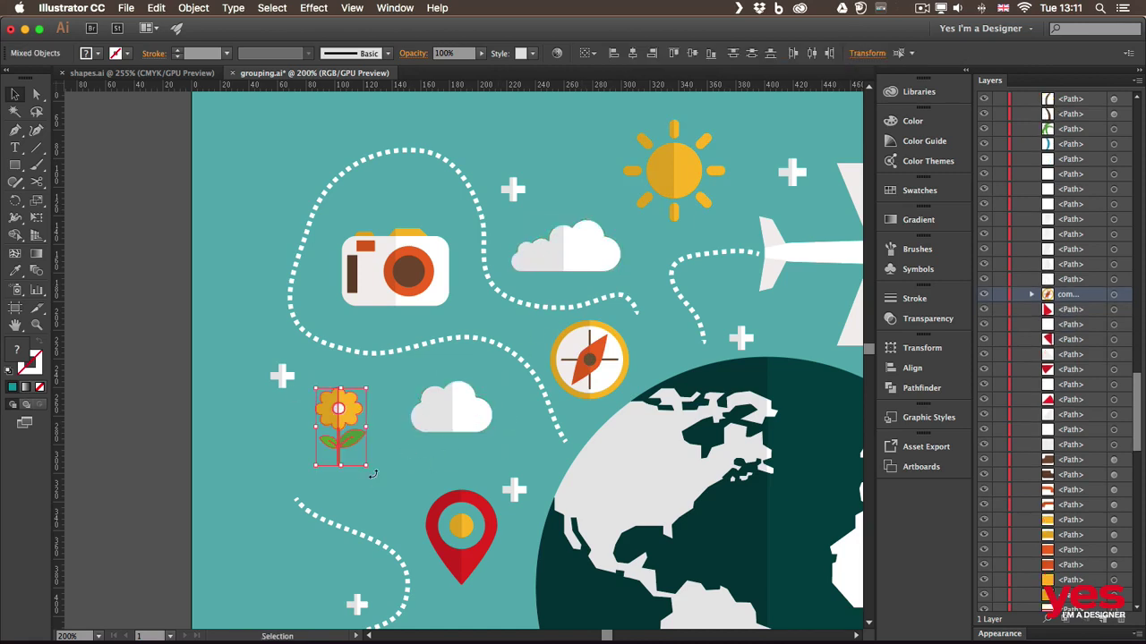
key(super+g)
Select all the airplane's pieces, and clear the selection
drag(624, 322, 438, 313)
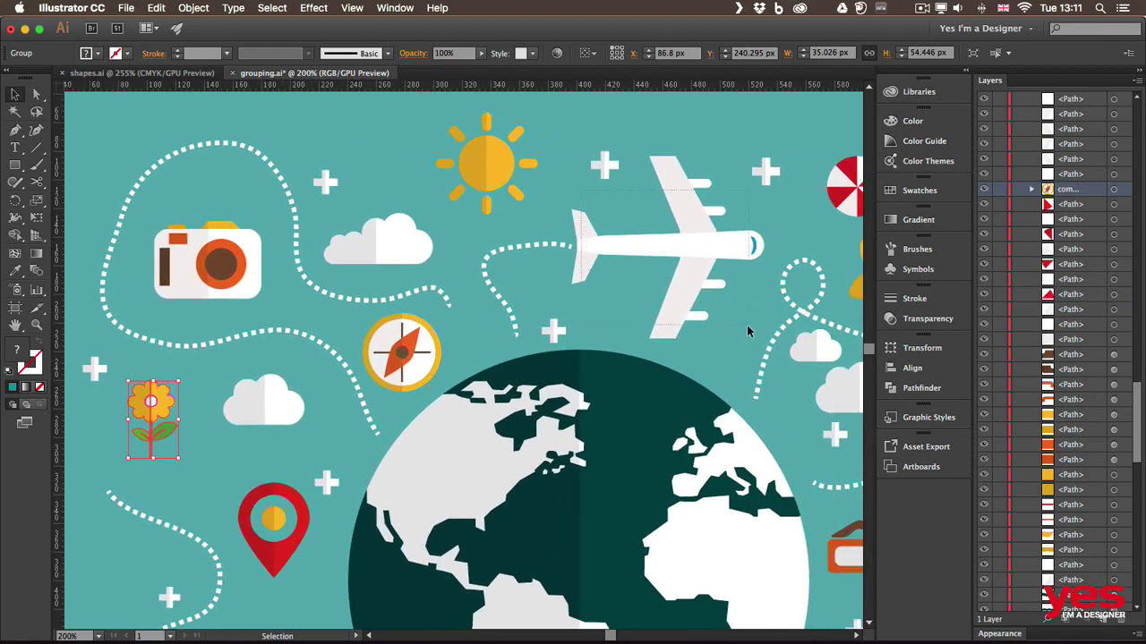
drag(747, 331, 740, 326)
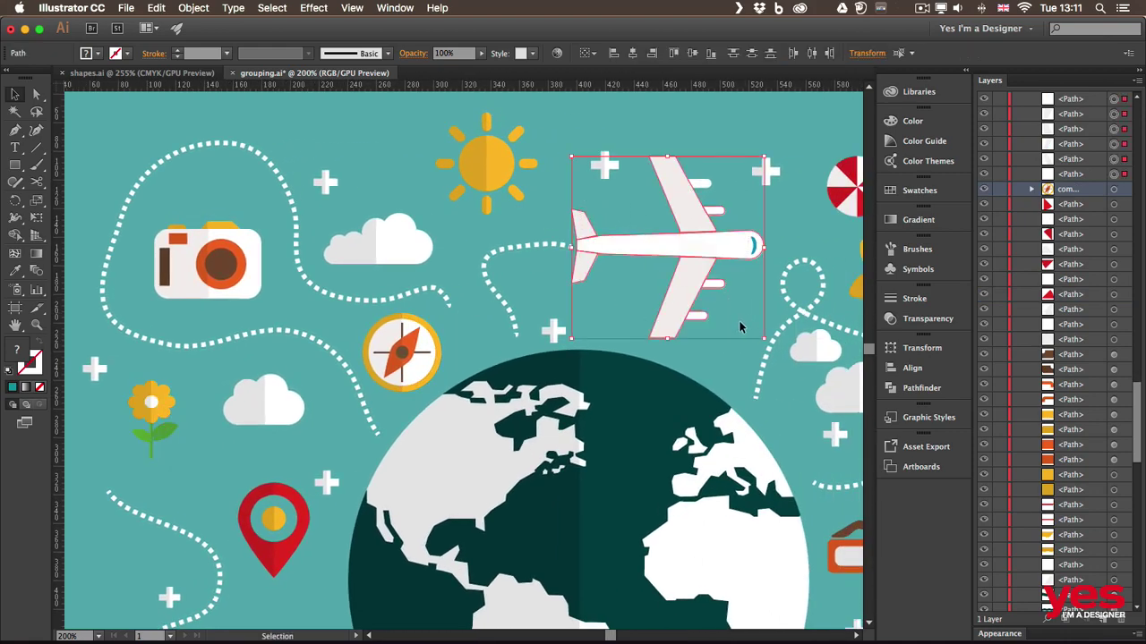
click(665, 132)
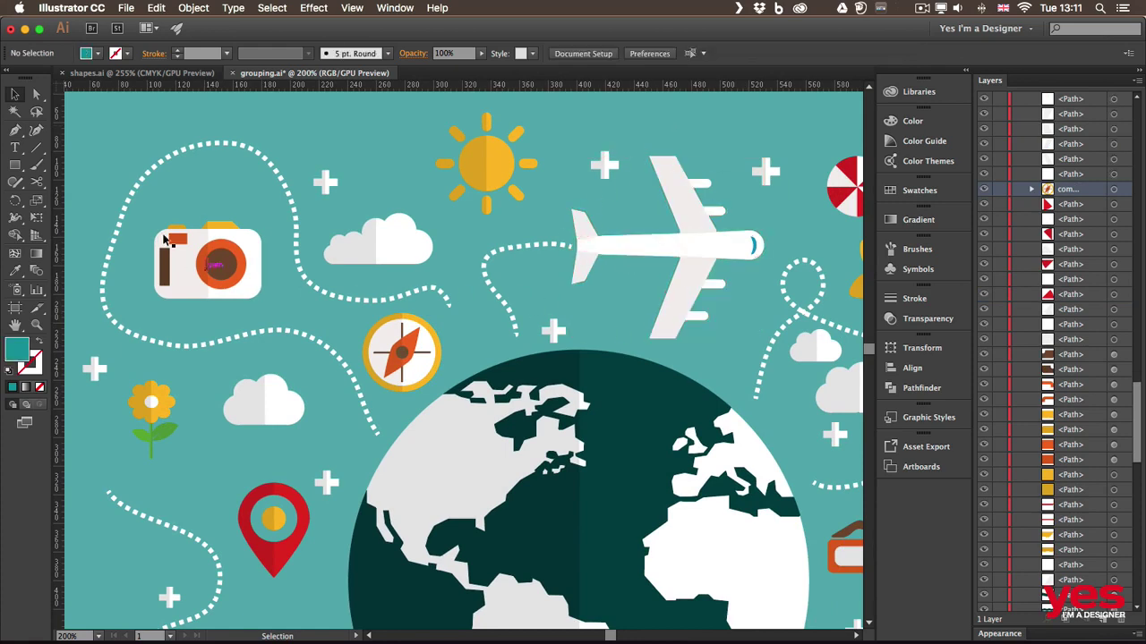
Select all of the airplane's pieces with the Lasso tool and group them
click(37, 111)
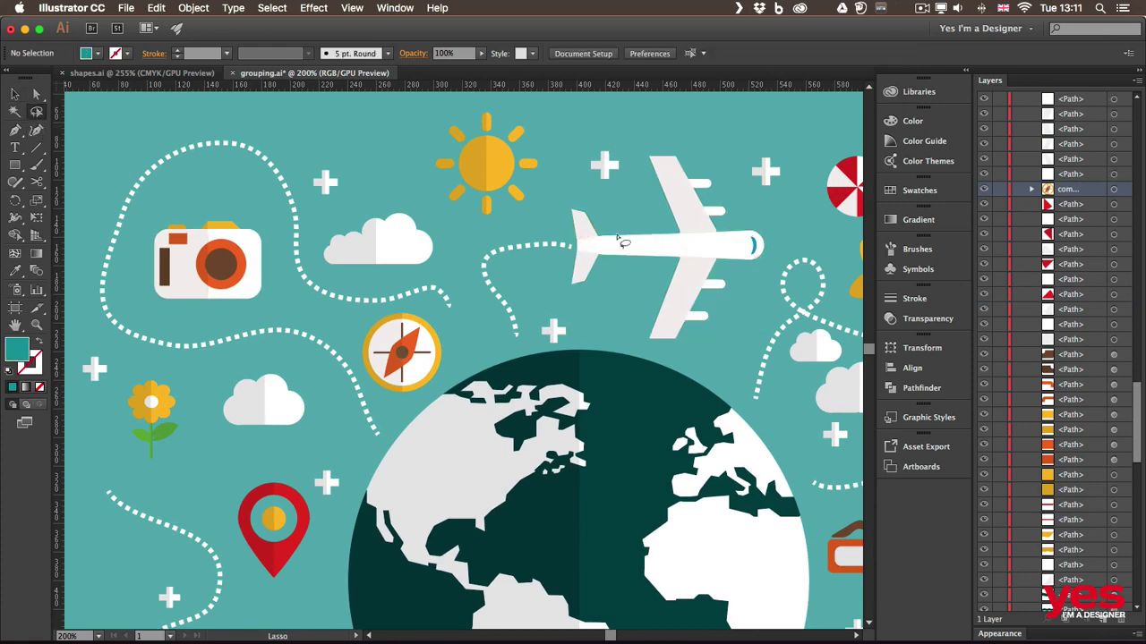
mouse_move(702, 162)
mouse_down()
mouse_move(614, 205)
mouse_move(580, 246)
mouse_move(588, 273)
mouse_move(696, 336)
mouse_move(726, 320)
mouse_move(776, 229)
mouse_move(750, 192)
mouse_move(705, 162)
mouse_up()
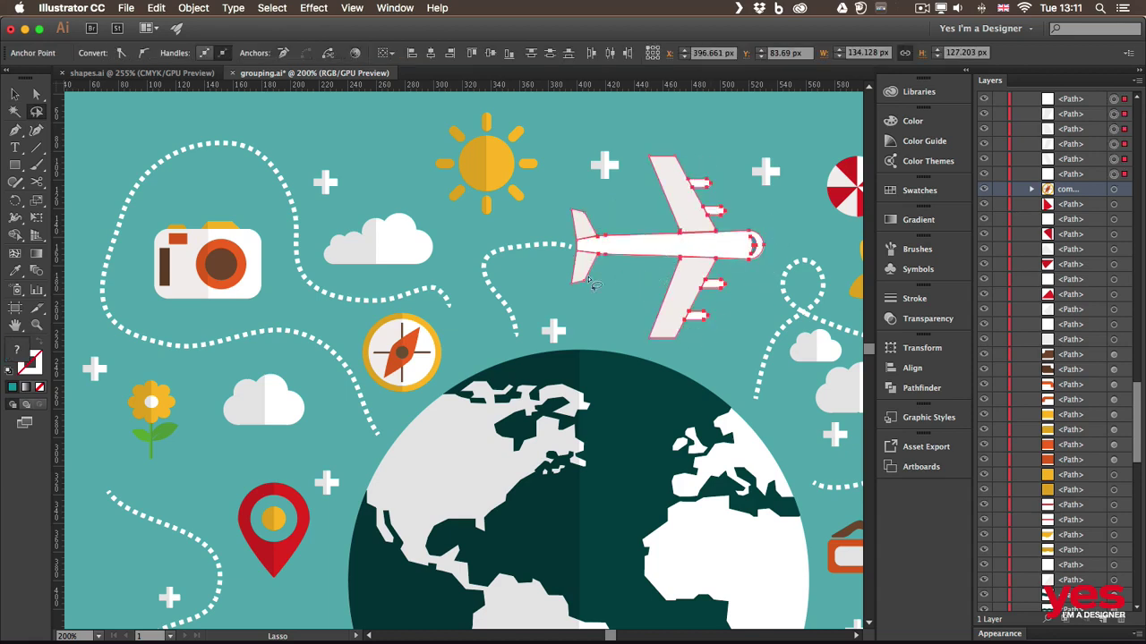
key(v)
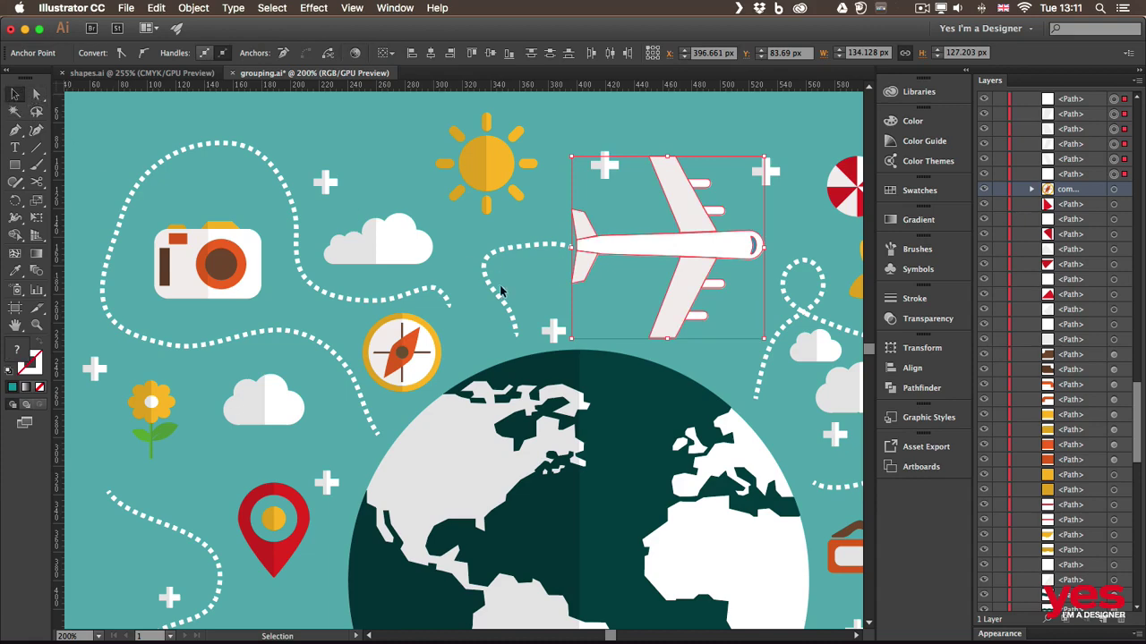
key(a)
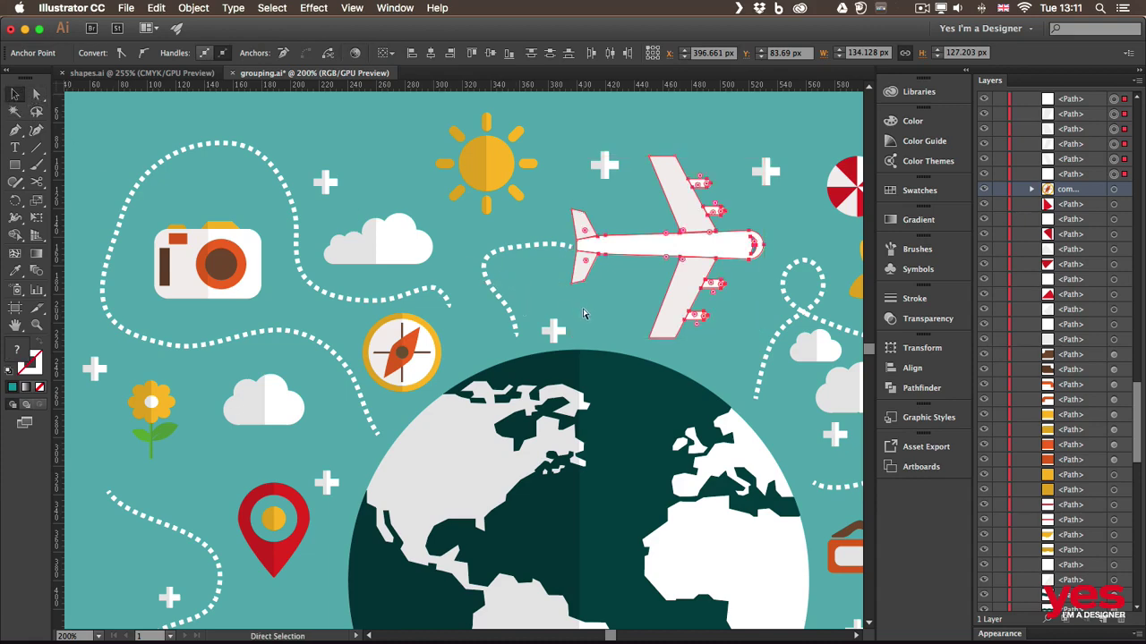
key(v)
Move the grouped airplane slightly to the right and shift the grouped sun slightly
click(606, 256)
mouse_move(675, 248)
mouse_down()
mouse_move(704, 263)
mouse_move(677, 248)
mouse_move(737, 250)
mouse_move(677, 251)
mouse_up()
click(670, 134)
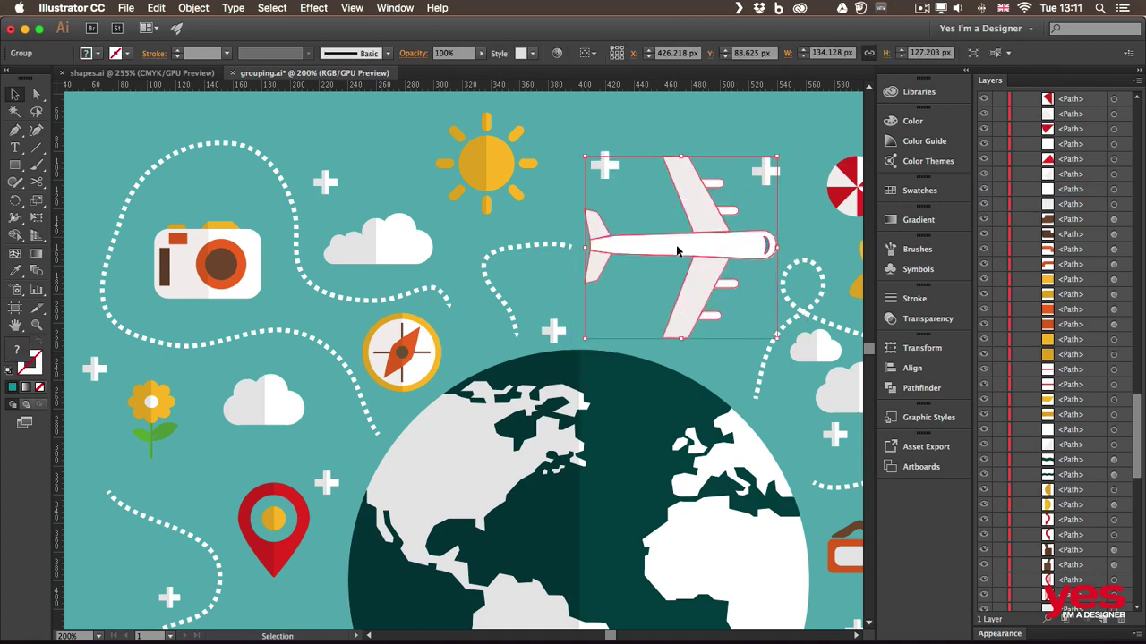
mouse_move(486, 159)
mouse_down()
mouse_move(519, 174)
mouse_move(481, 179)
mouse_up()
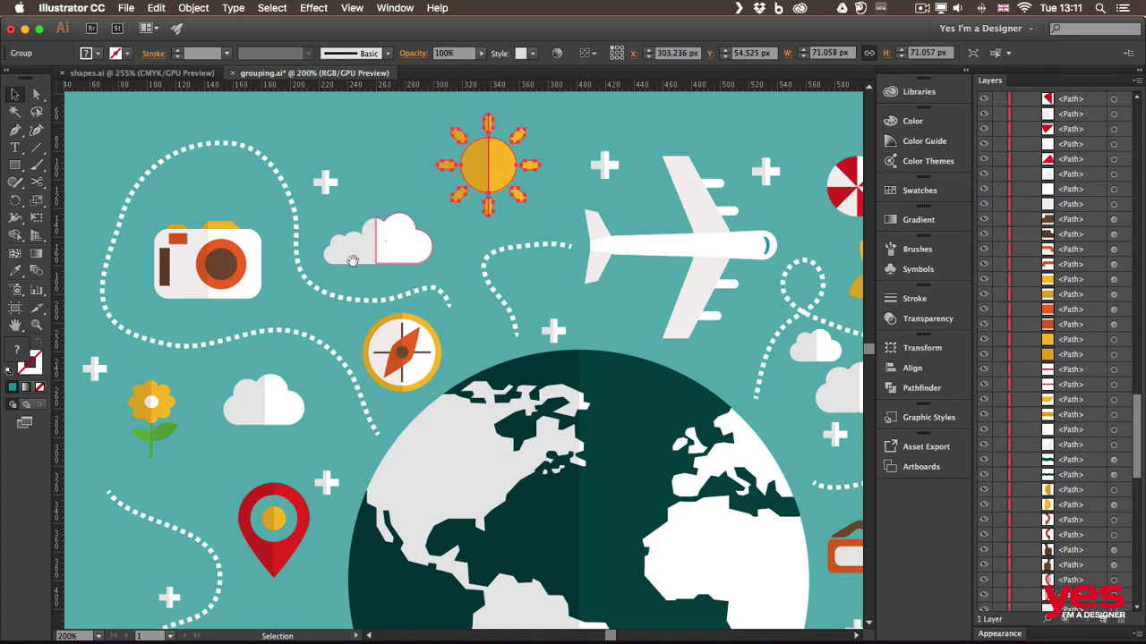
Select all the dotted route lines around the globe and cut them from the artwork
drag(353, 260, 473, 220)
key(ctrl+0)
key(ctrl+shift+a)
key(y)
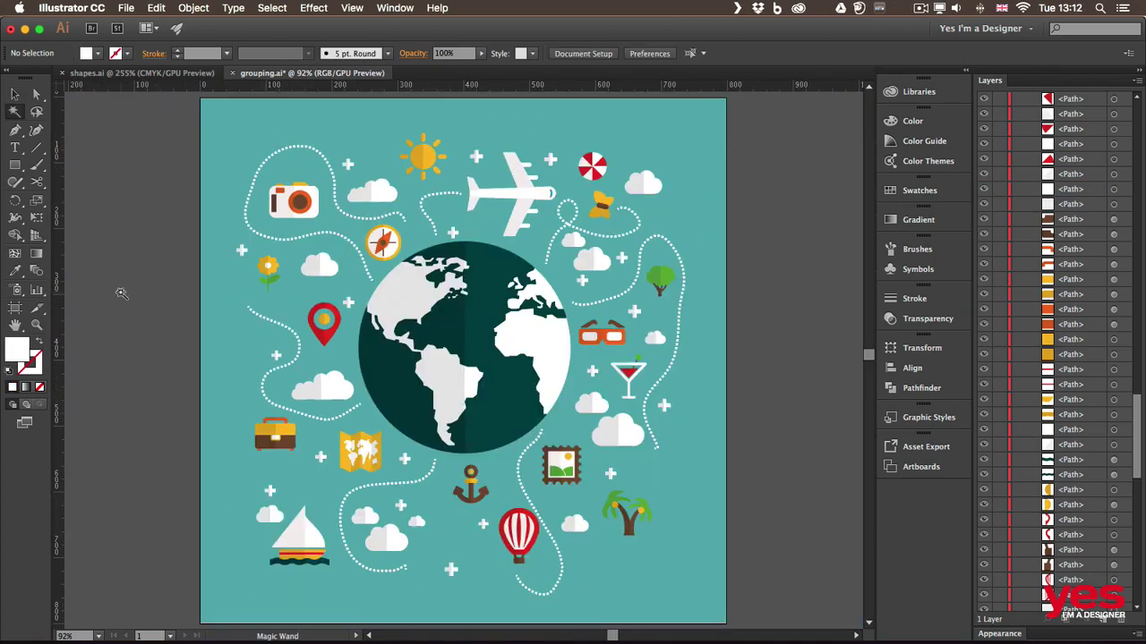
key(v)
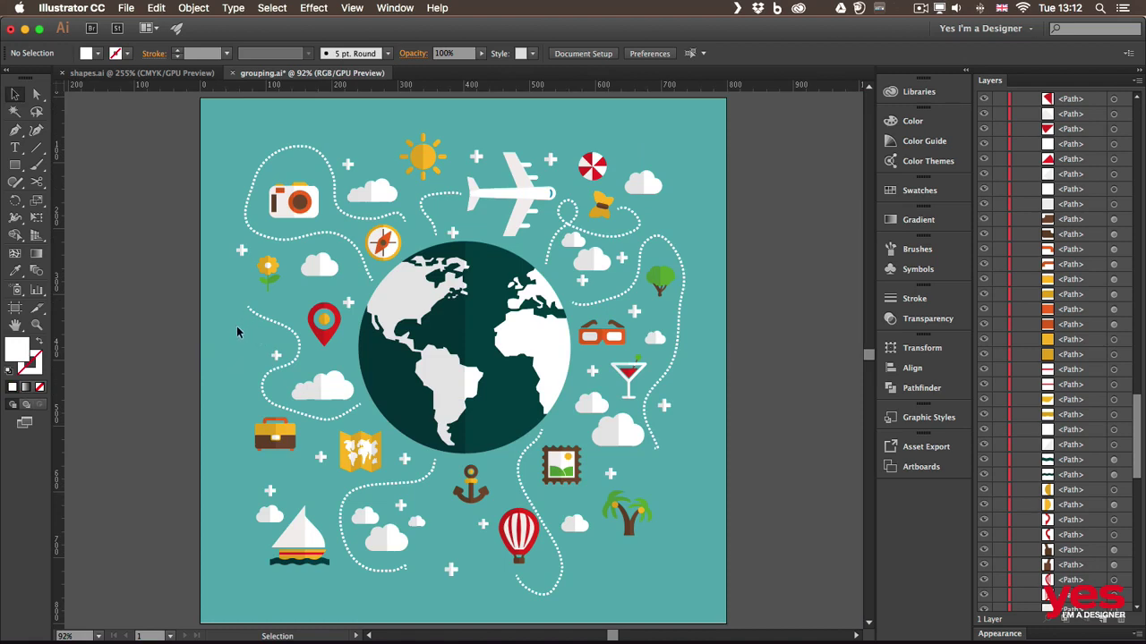
click(265, 321)
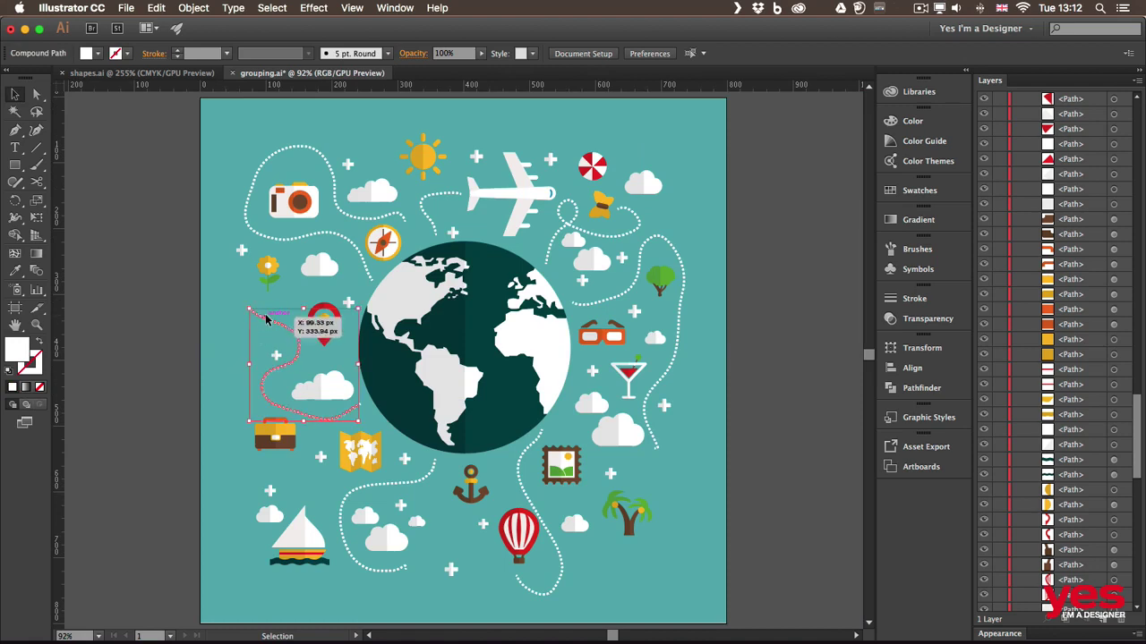
shift+click(410, 483)
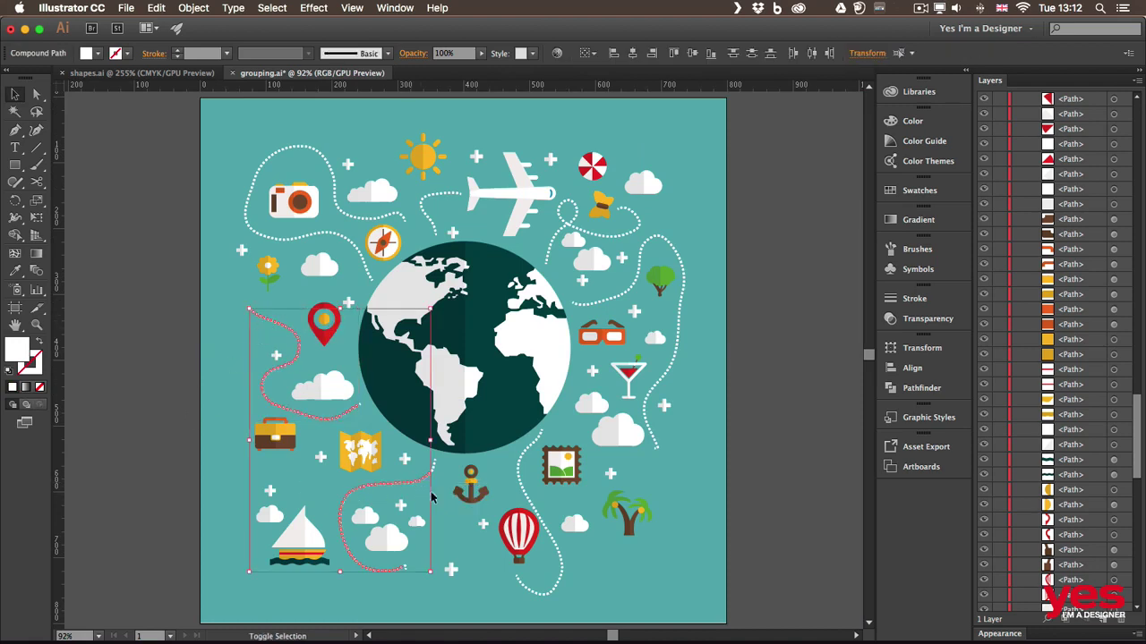
shift+click(522, 474)
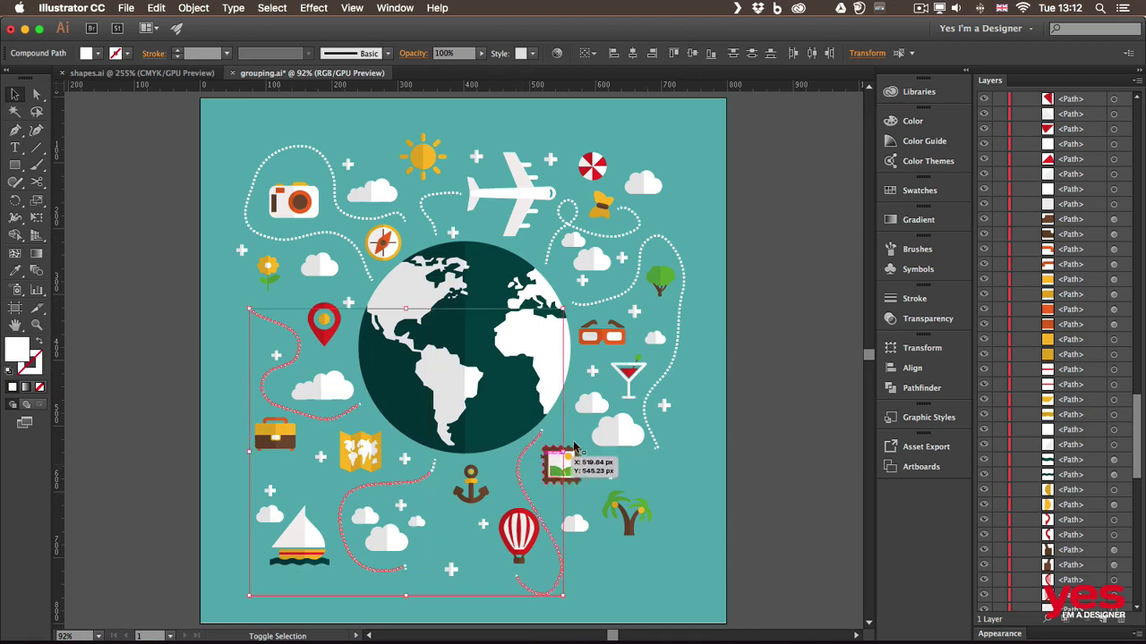
shift+click(666, 374)
shift+click(421, 230)
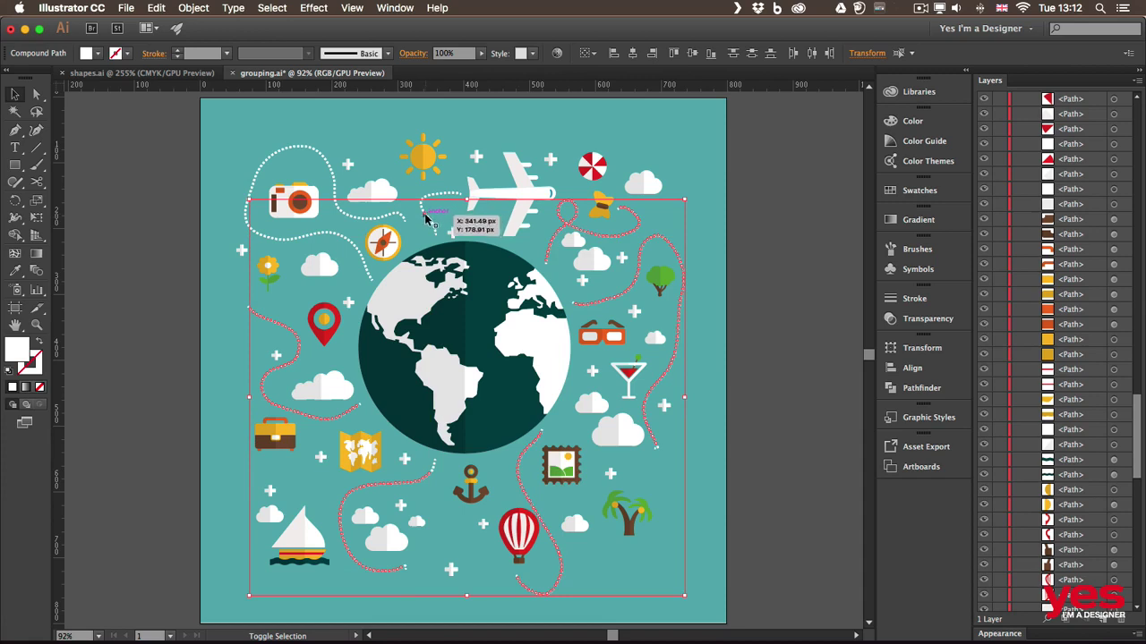
shift+click(426, 218)
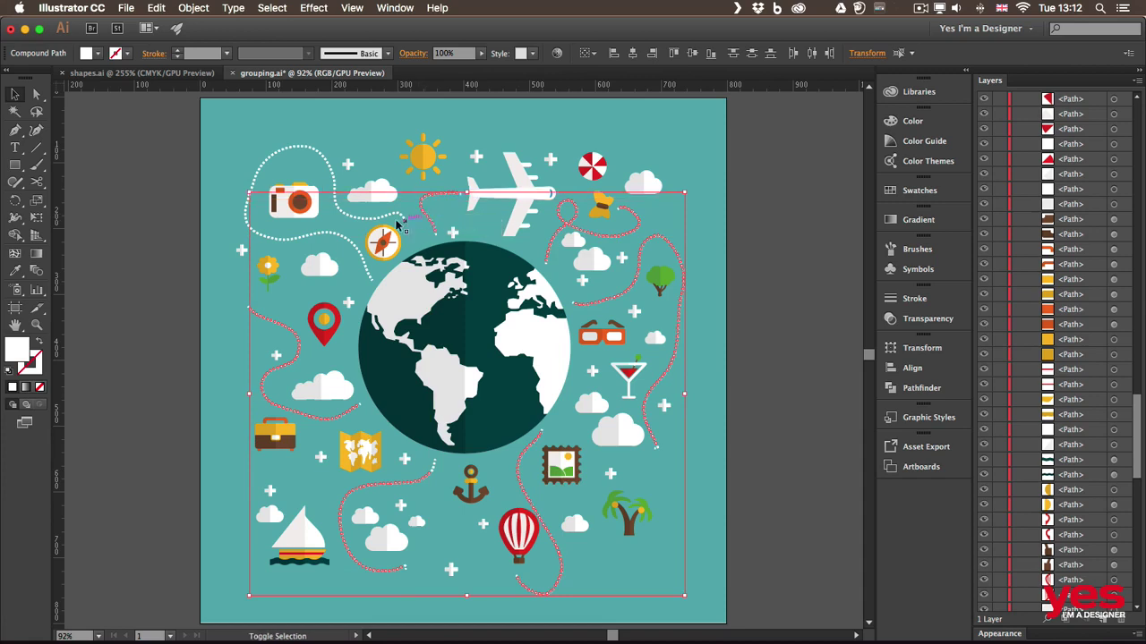
shift+click(343, 214)
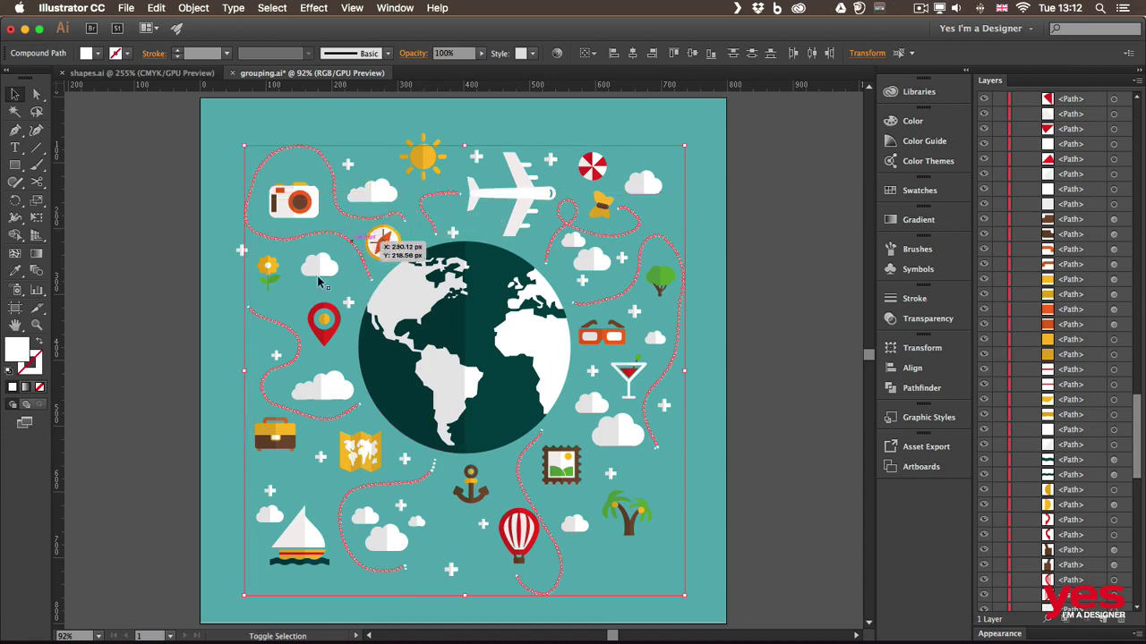
shift+click(431, 475)
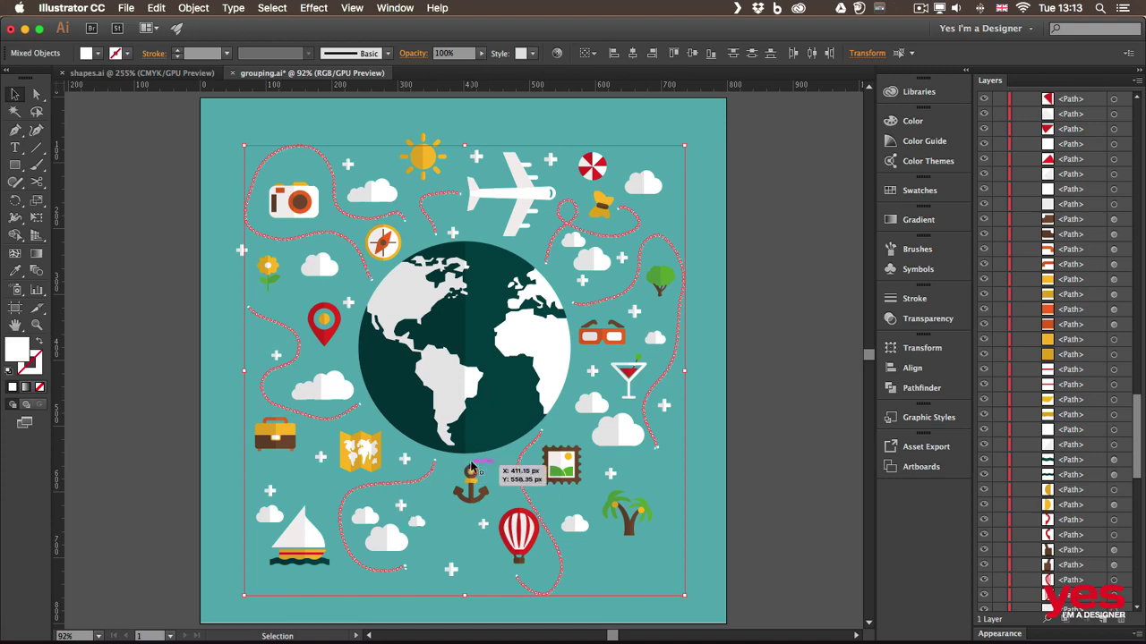
click(158, 9)
click(186, 62)
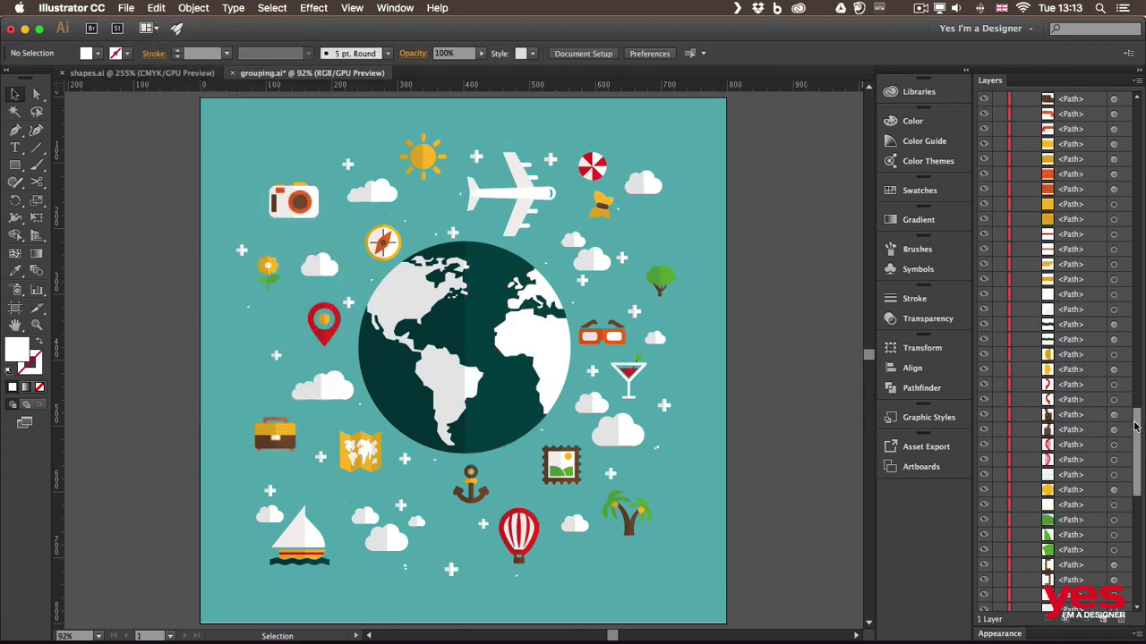
Collapse Layer 1, create a new layer above it and paste the cut dotted lines in front on it
drag(1138, 427, 1136, 98)
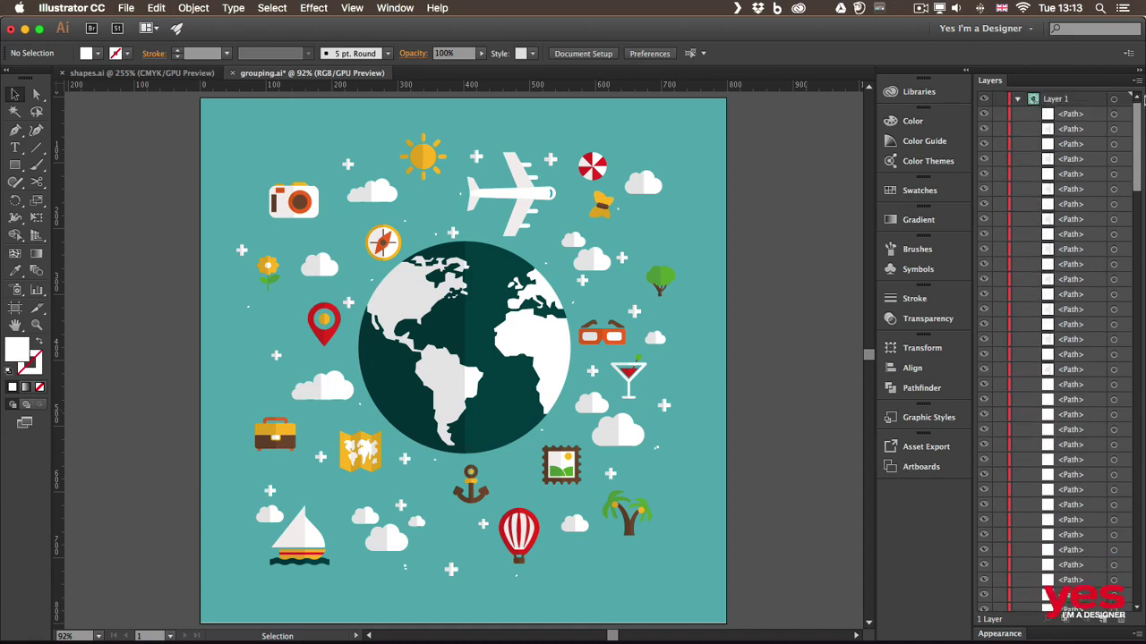
click(1019, 100)
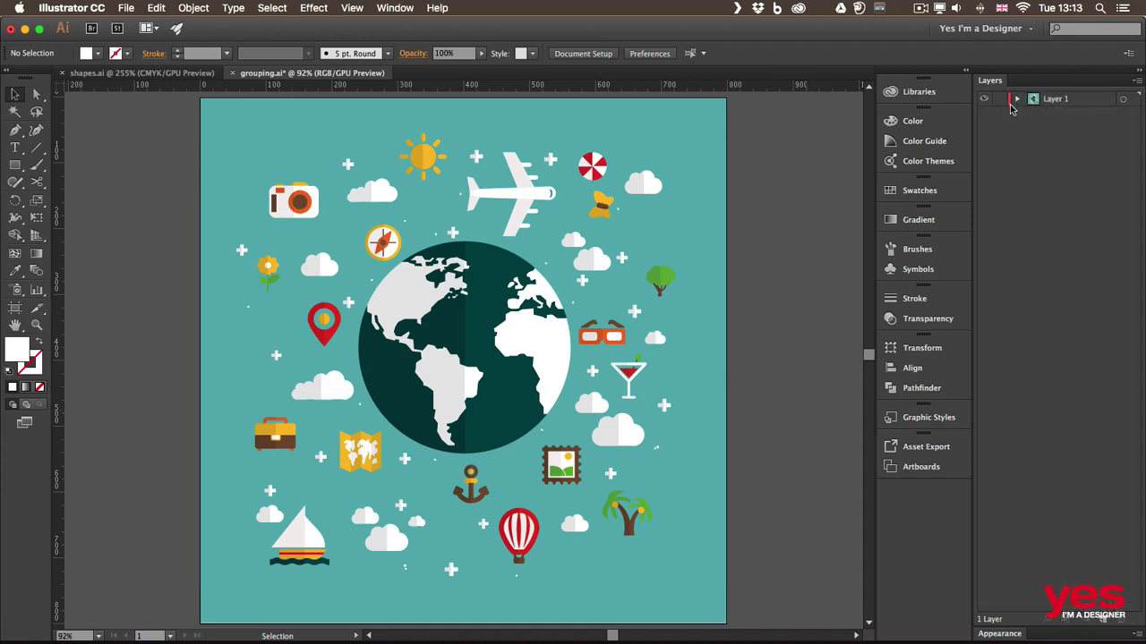
click(1017, 99)
click(1017, 99)
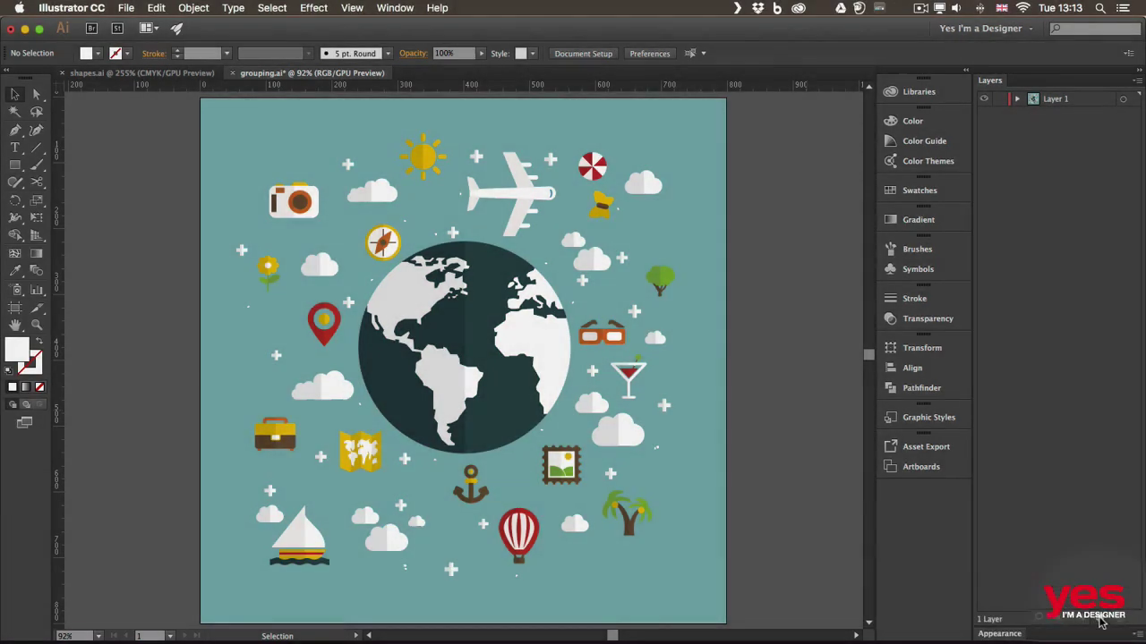
click(1102, 621)
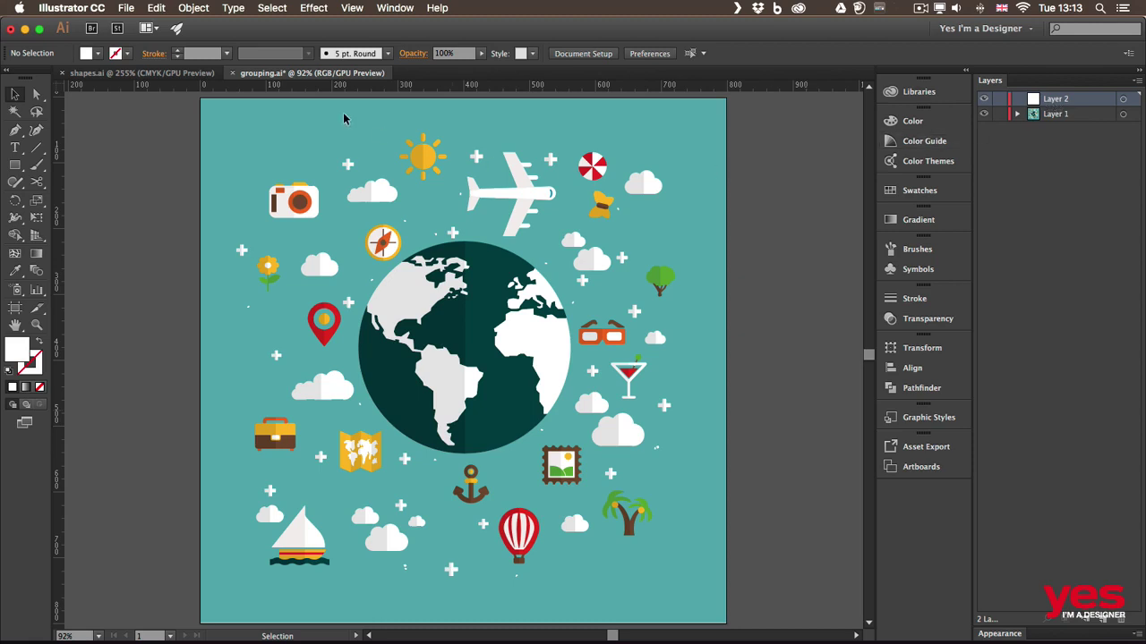
click(156, 7)
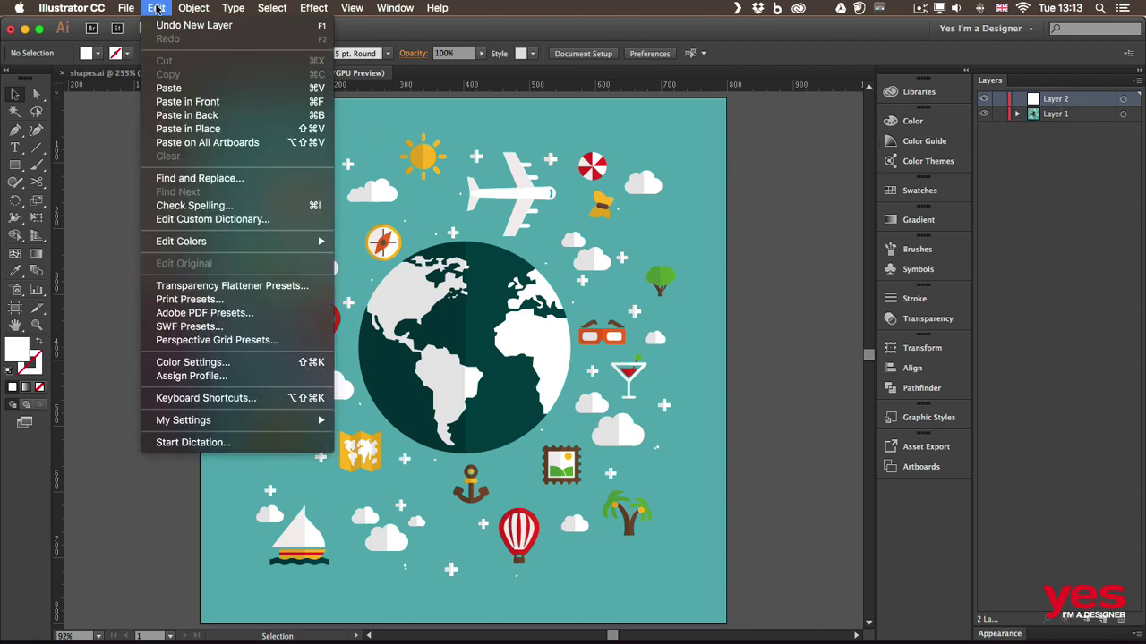
click(221, 105)
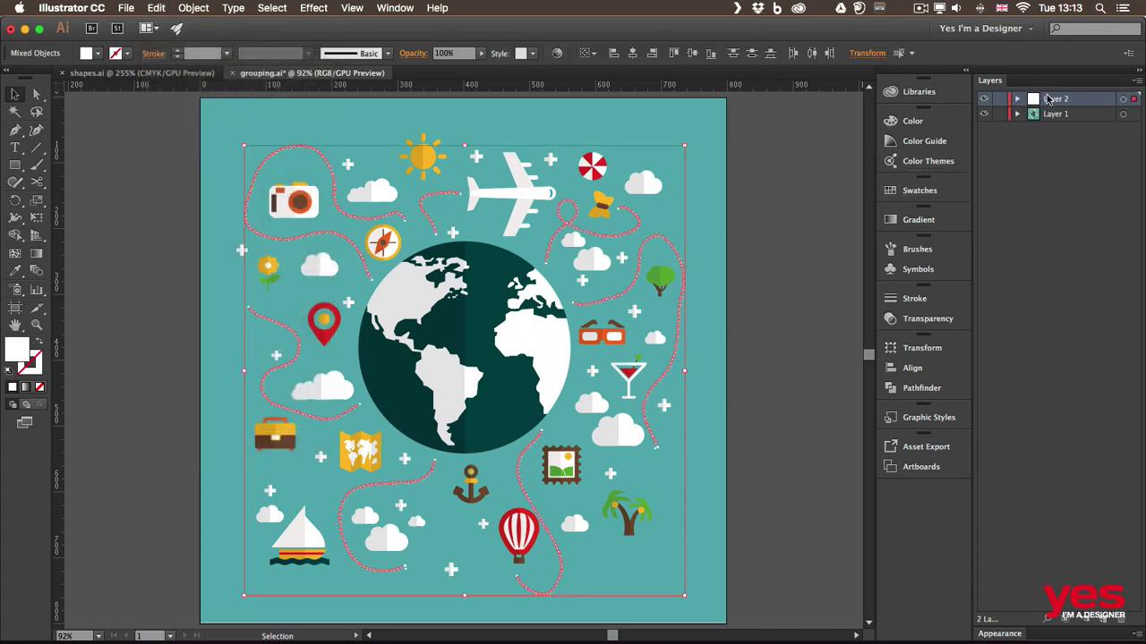
Rename the new layer holding the dotted lines "directions"
double_click(1056, 100)
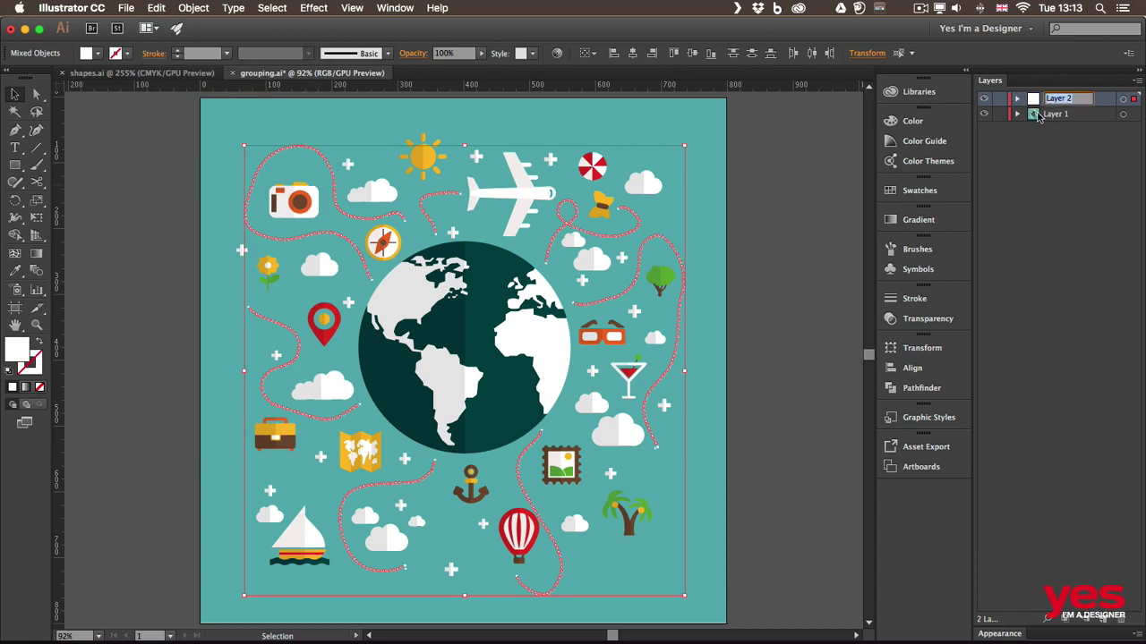
text(directions)
key(Return)
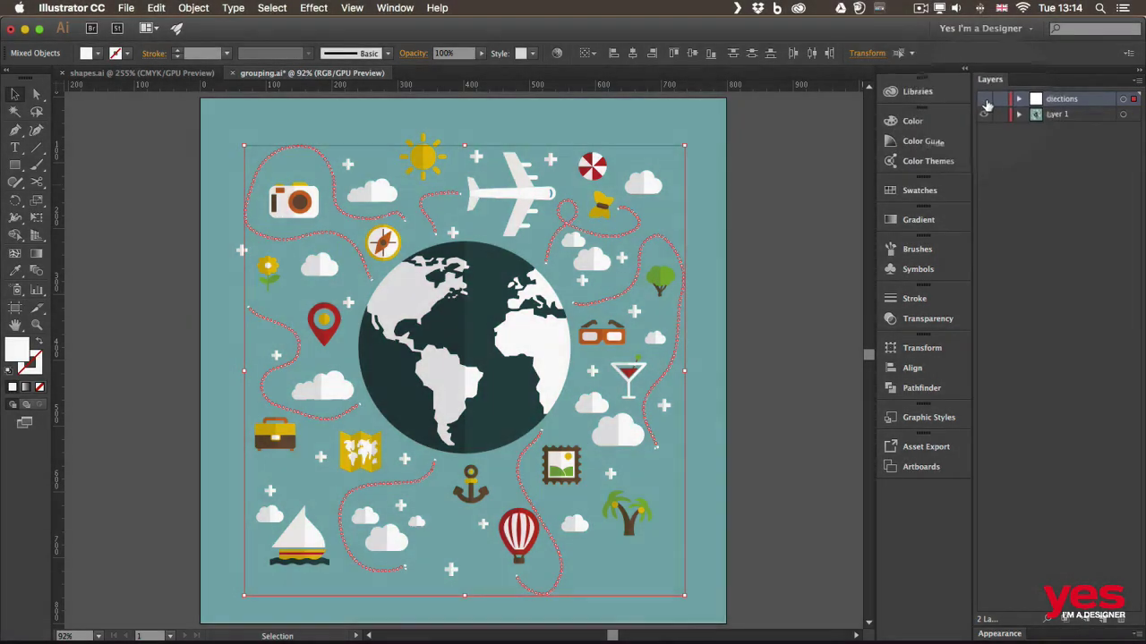
Check the contents of the "directions" layer and Layer 1 by hiding and showing each one
click(984, 99)
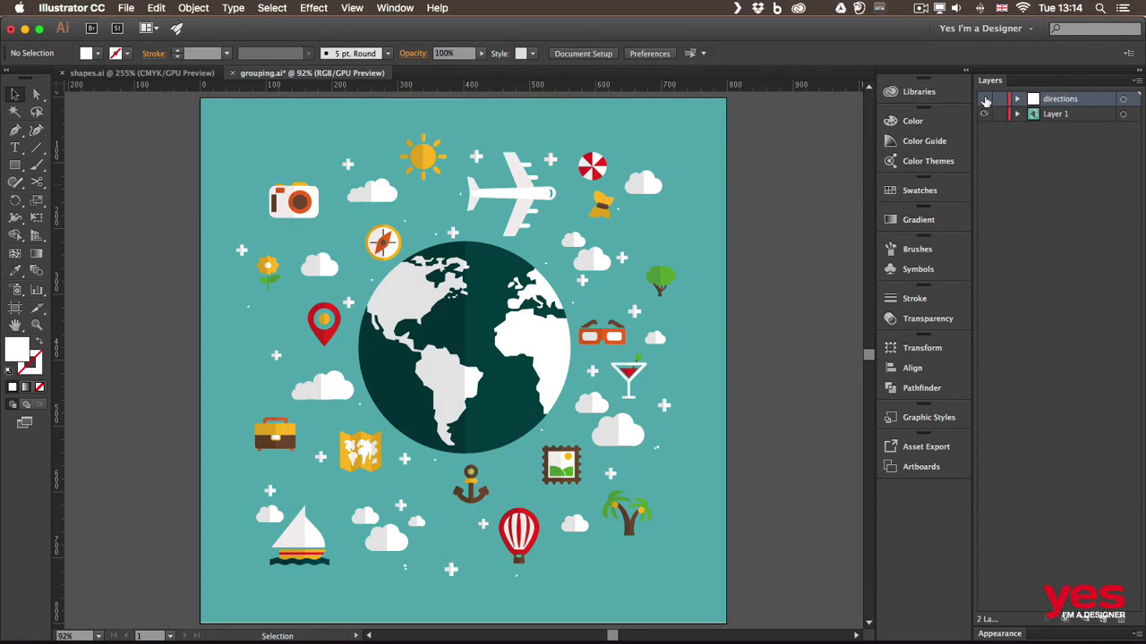
click(985, 99)
click(985, 99)
click(984, 99)
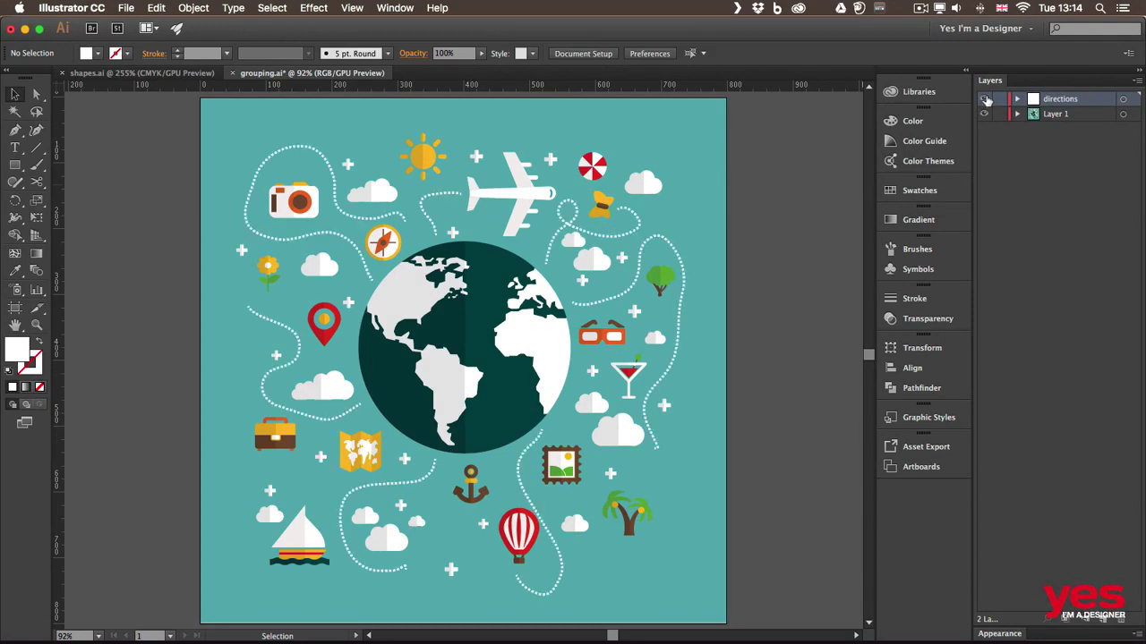
click(984, 114)
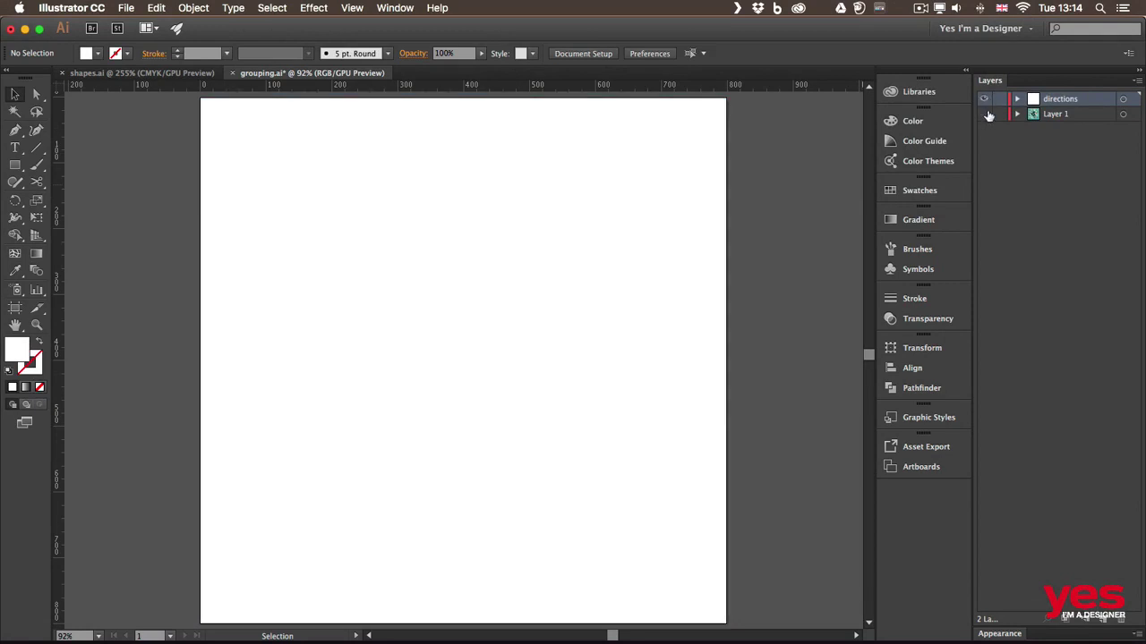
click(984, 114)
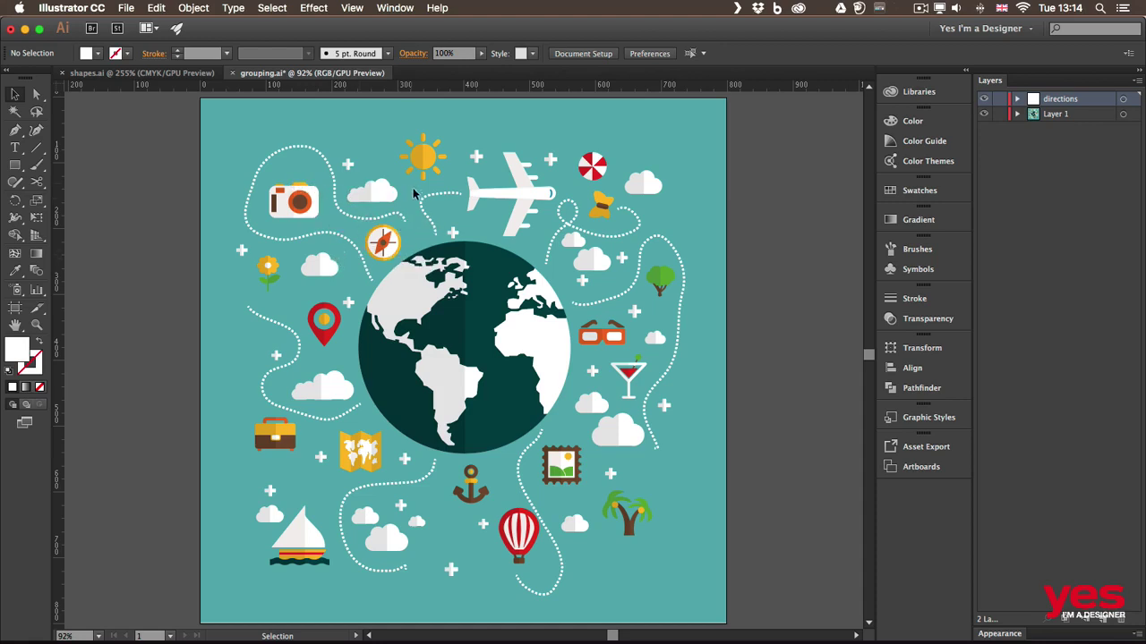
Lock Layer 1 and move the dotted lines around the tree and beside the hot-air balloon slightly to the right
mouse_move(433, 197)
mouse_down()
mouse_move(422, 202)
mouse_move(431, 200)
mouse_up()
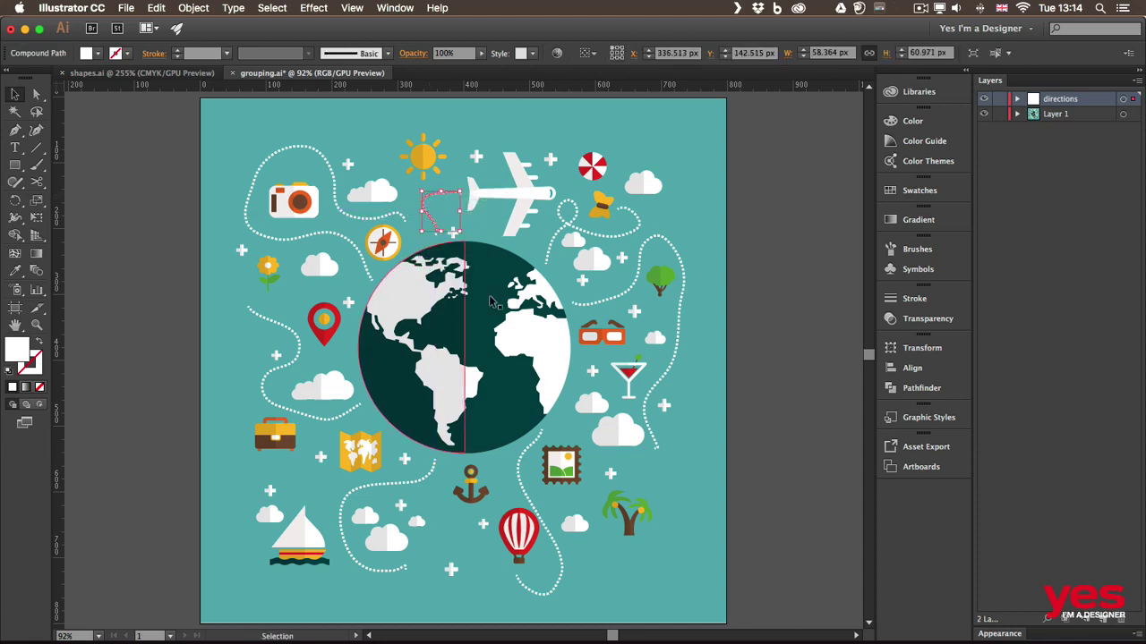
click(999, 114)
click(497, 221)
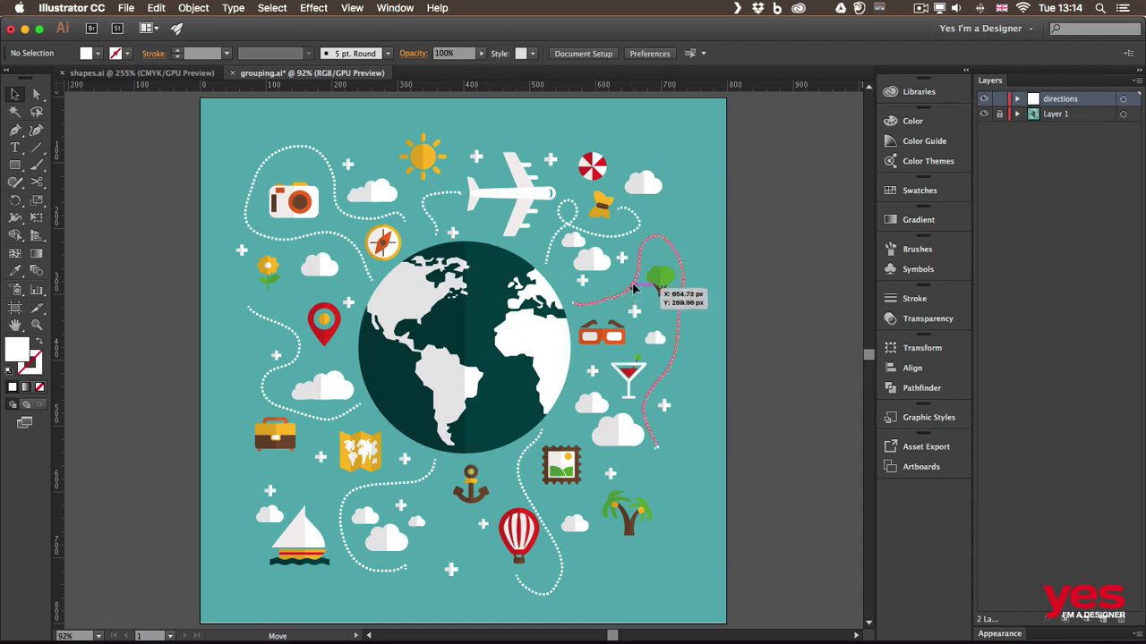
click(633, 288)
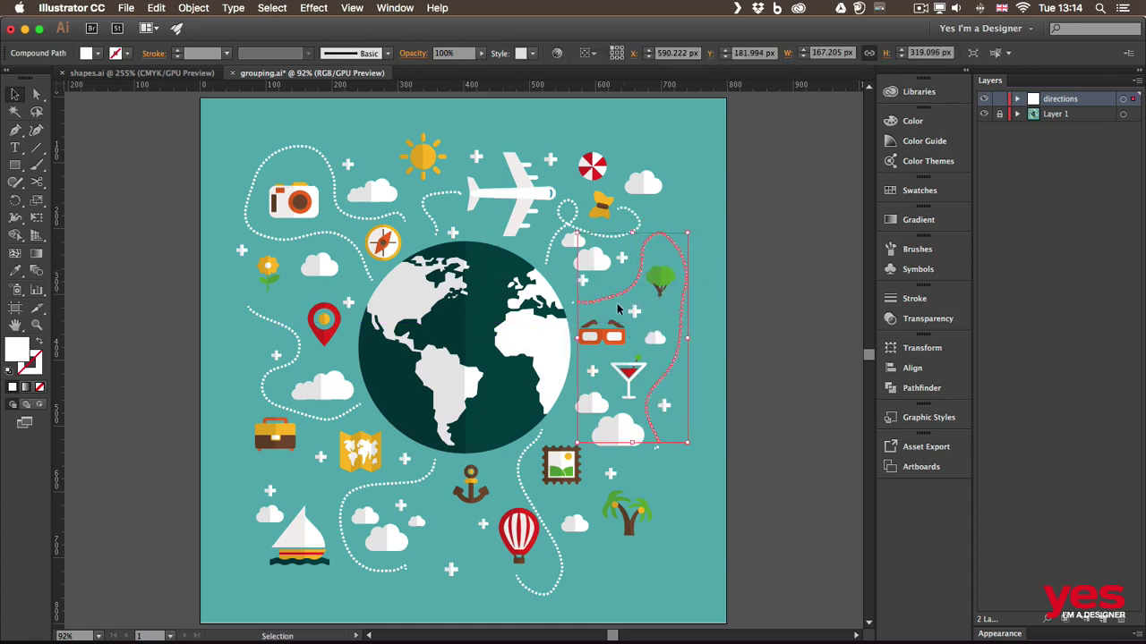
drag(616, 313, 546, 513)
click(732, 443)
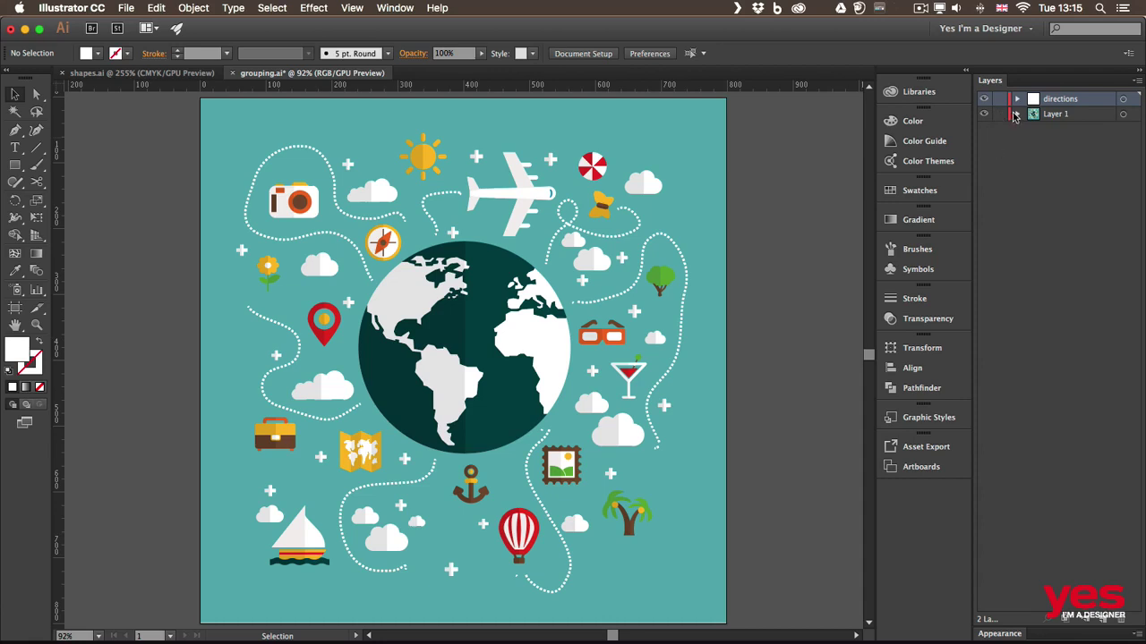
Unlock all locked objects and cut the teal background rectangle
click(202, 10)
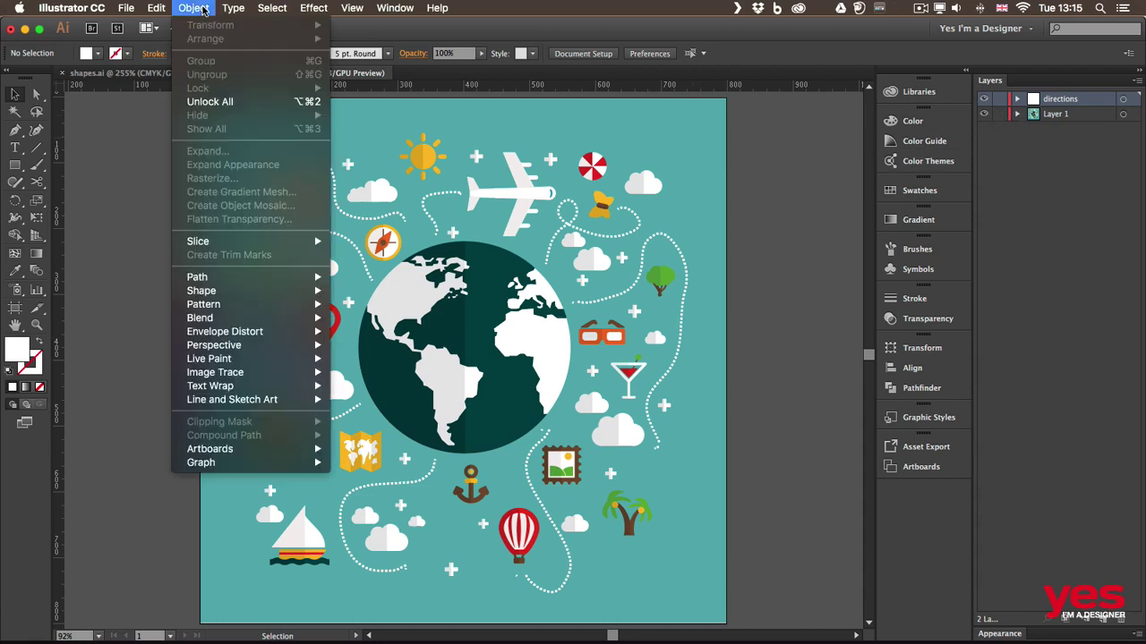
click(223, 104)
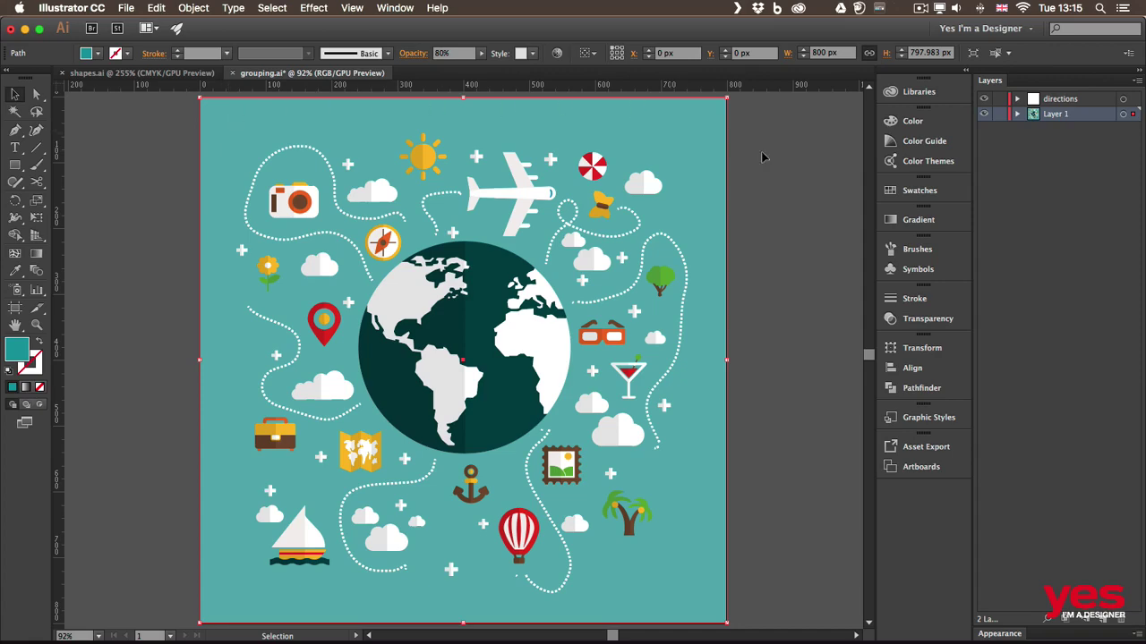
click(156, 7)
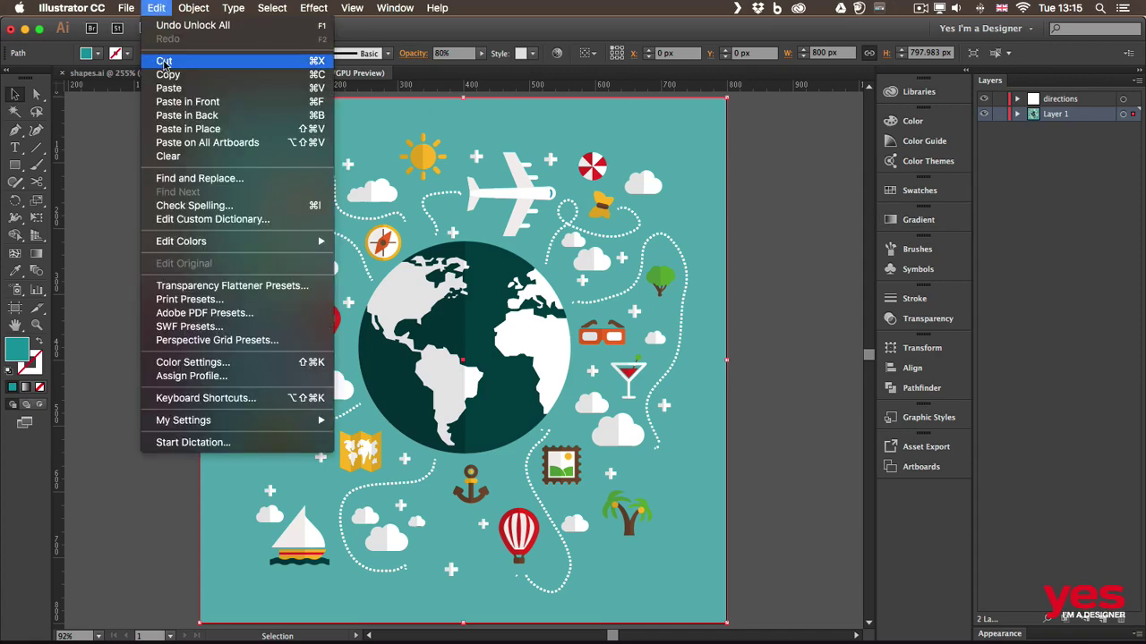
click(165, 57)
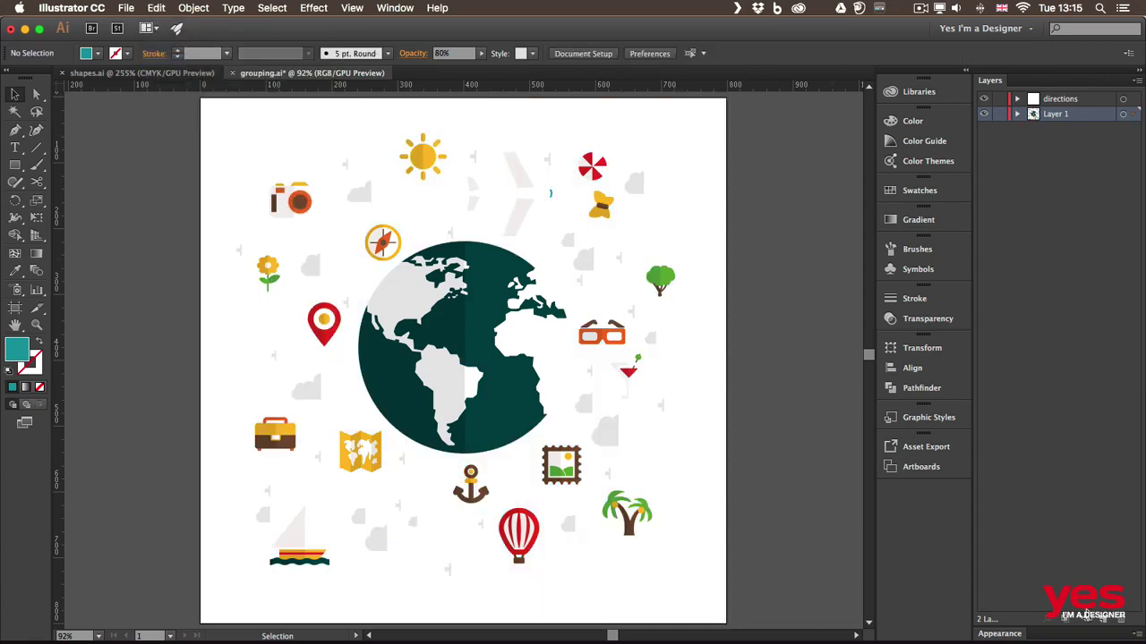
Create a new layer above Layer 1 and name it "background"
click(1086, 614)
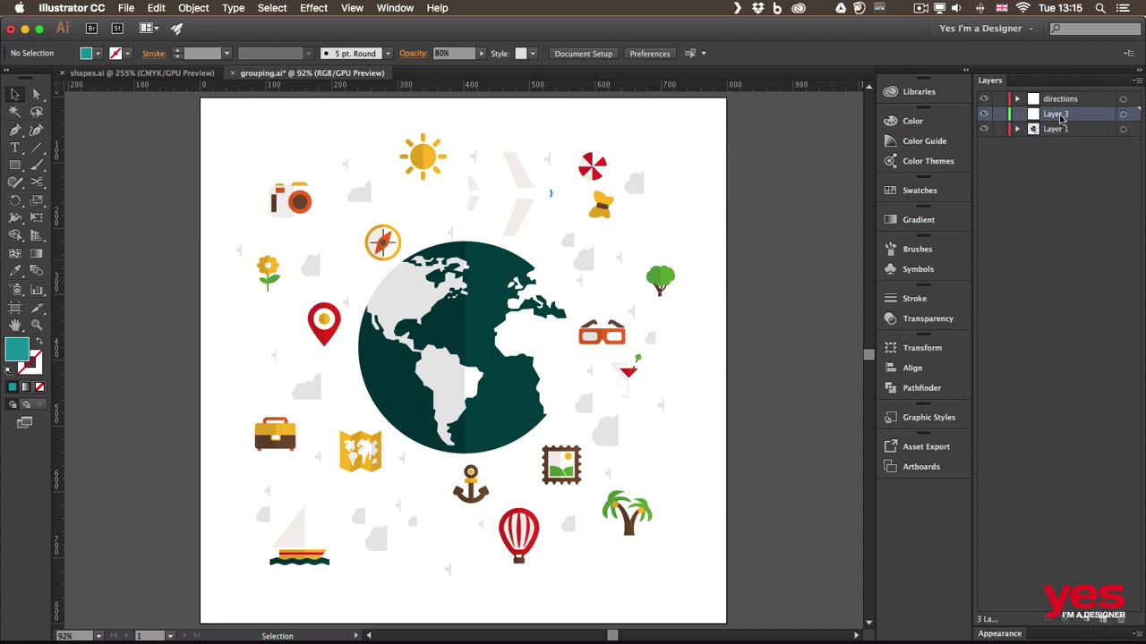
double_click(1057, 115)
text(bac)
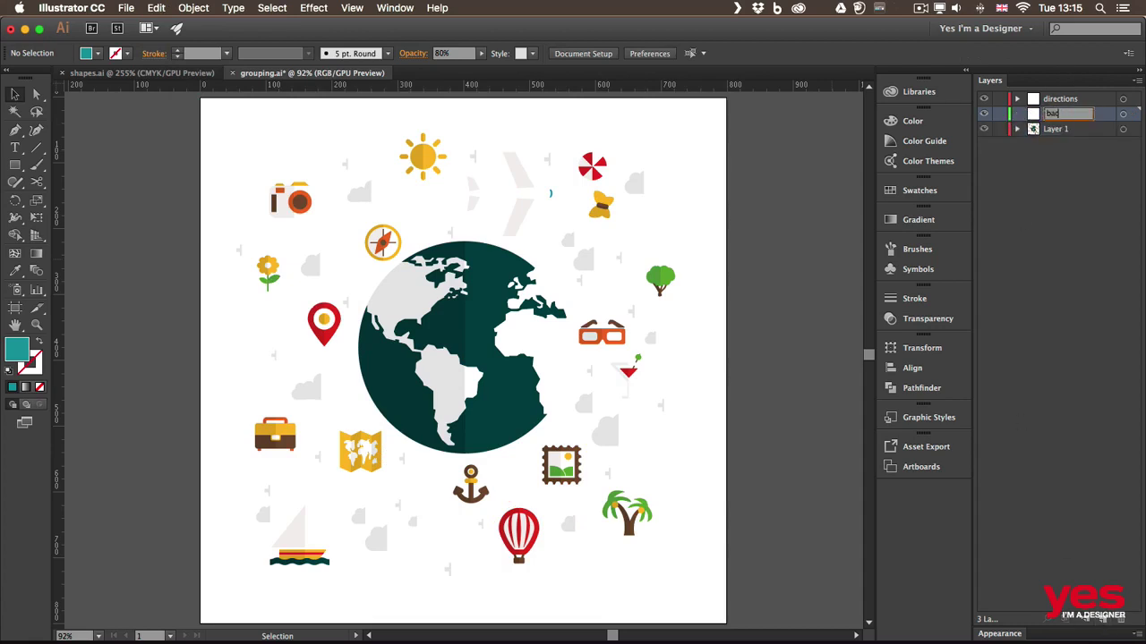
text(kground)
key(Return)
Paste the cut rectangle in front on the "background" layer, then place that layer below Layer 1 and lock it
click(156, 7)
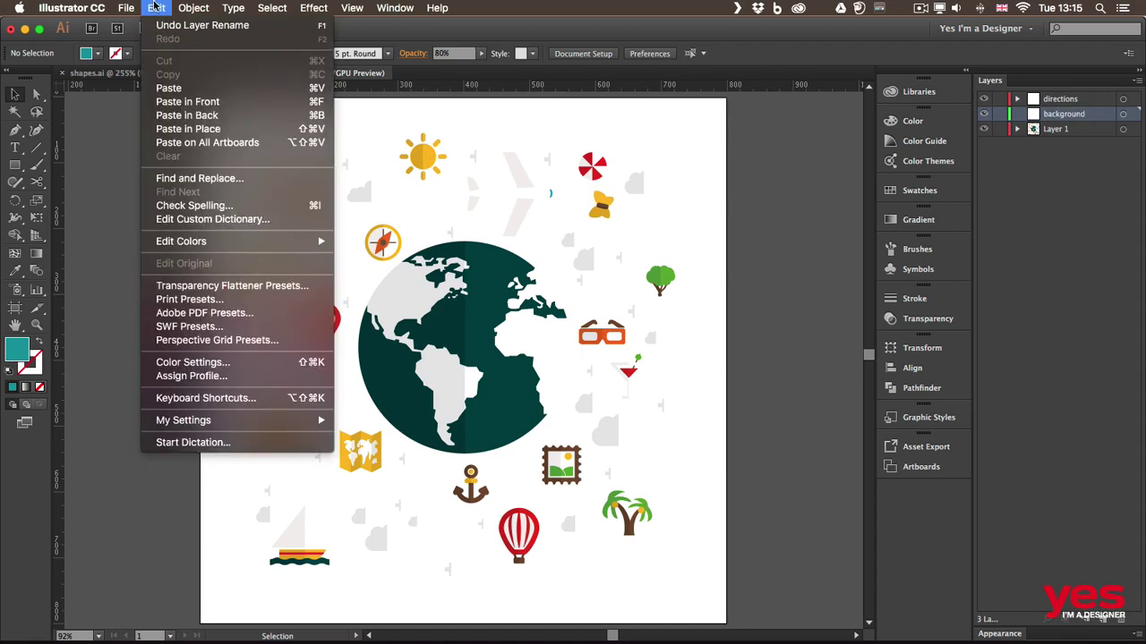
click(211, 102)
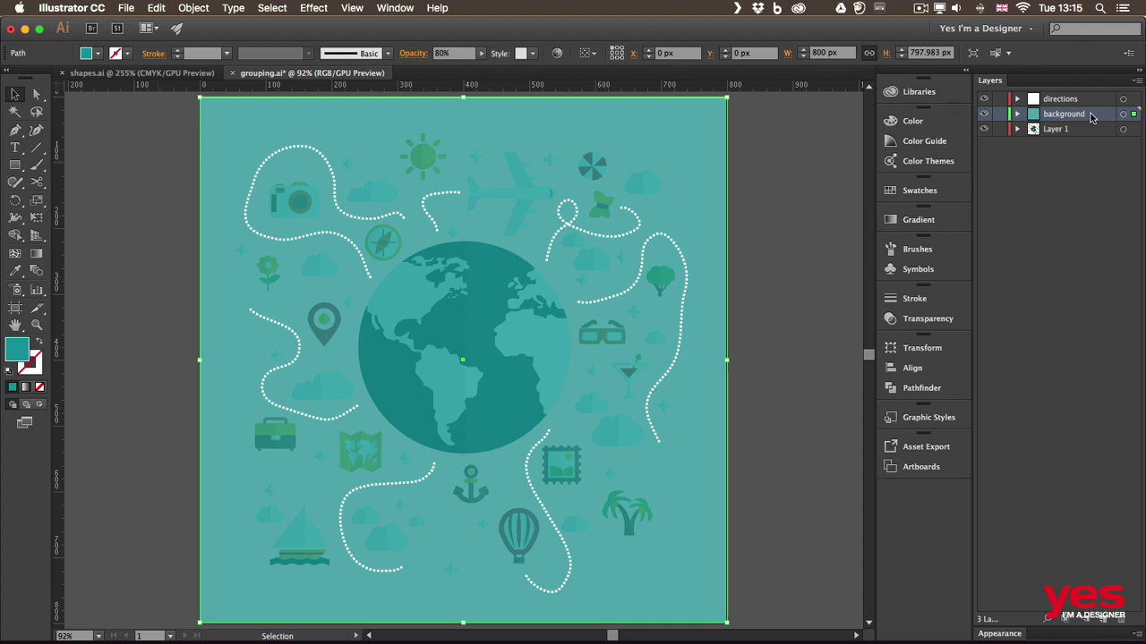
drag(1097, 117, 1099, 145)
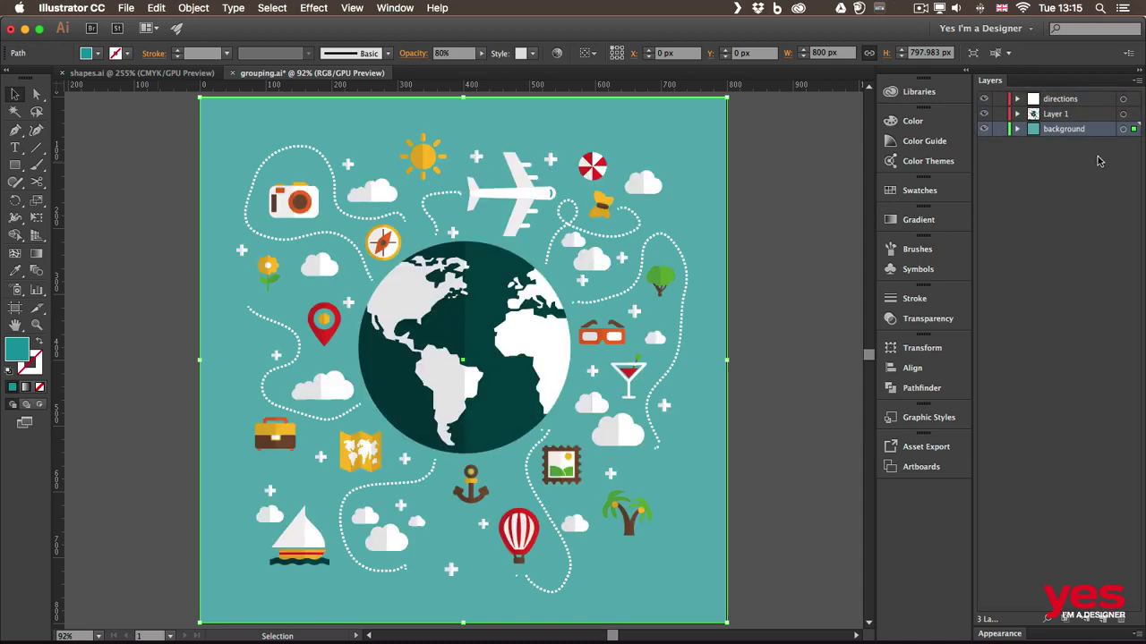
click(1000, 131)
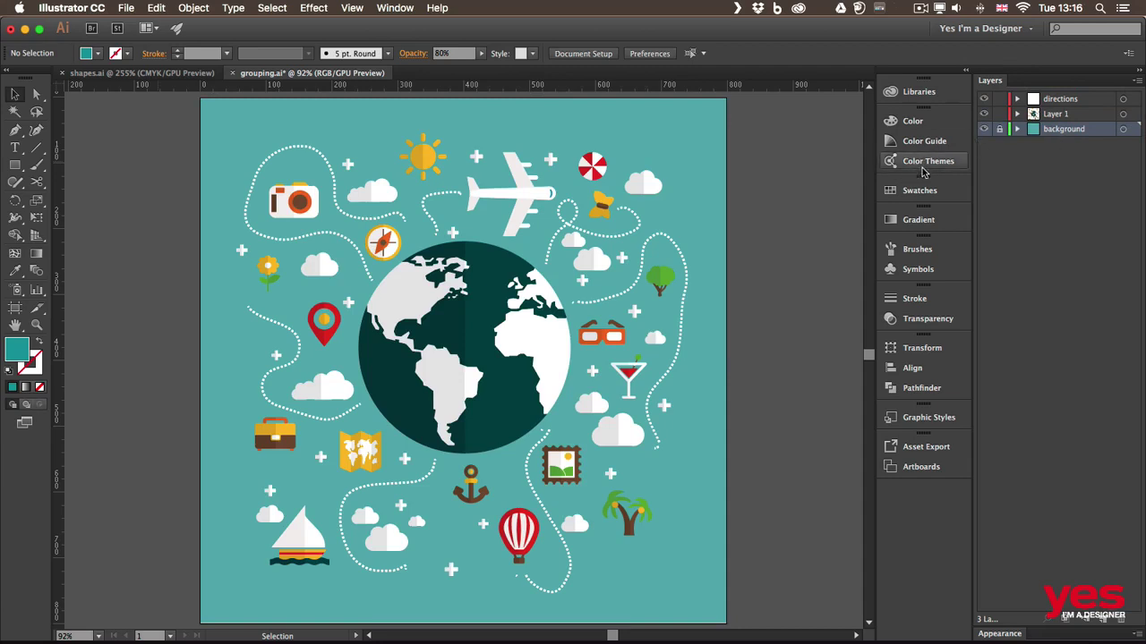
Rename Layer 1 as "travel icons" and lock the "directions" layer
double_click(1054, 114)
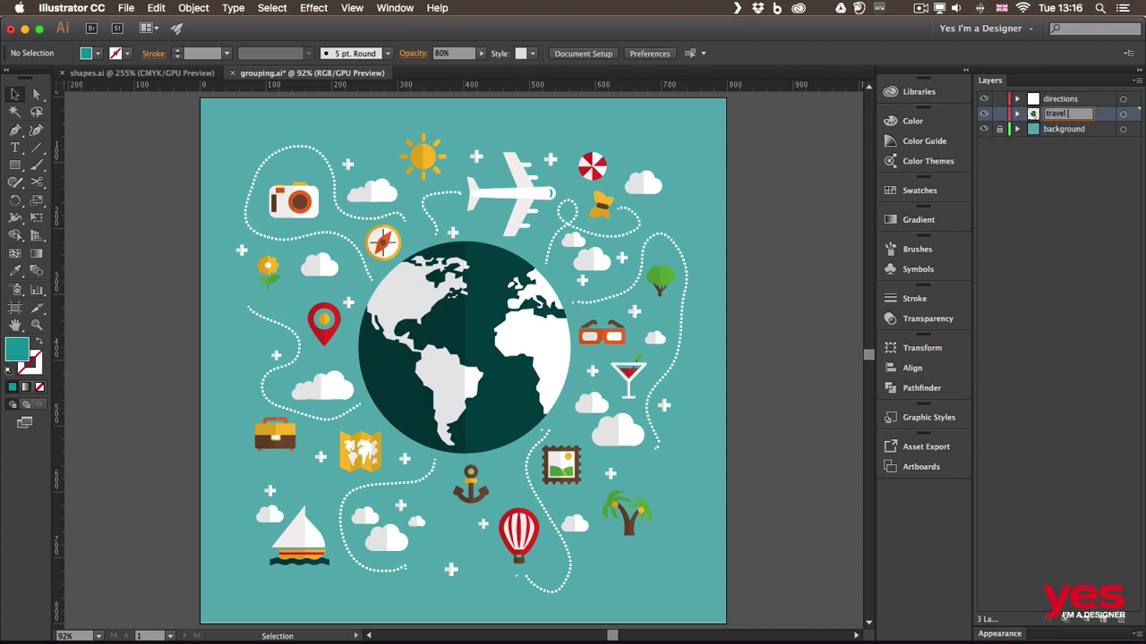
key(Return)
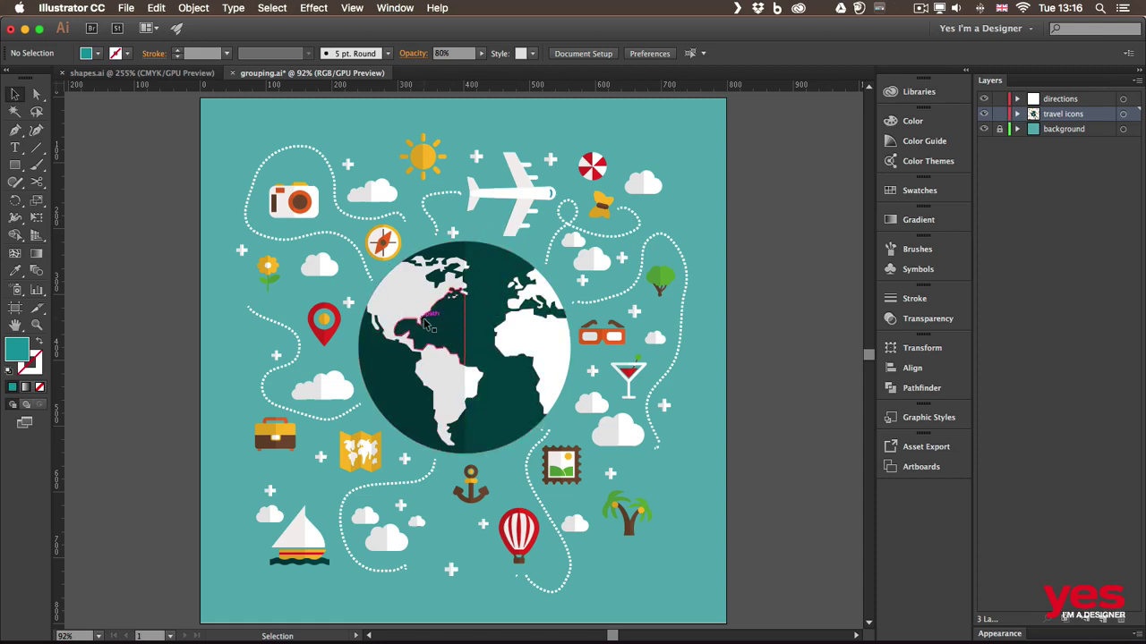
click(999, 99)
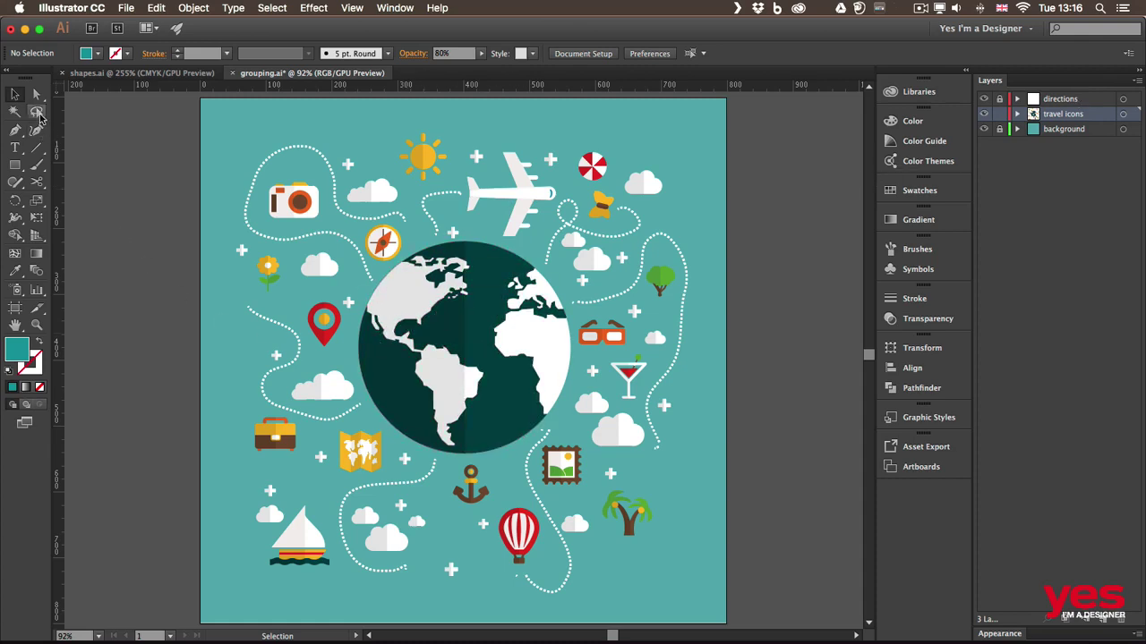
Select all paths of the globe with the Lasso tool, leaving the small plus sign above it out of the selection
key(q)
mouse_move(418, 246)
mouse_down()
mouse_move(377, 291)
mouse_move(358, 338)
mouse_move(367, 391)
mouse_move(390, 436)
mouse_move(426, 459)
mouse_move(487, 461)
mouse_move(556, 418)
mouse_move(578, 383)
mouse_move(575, 326)
mouse_move(532, 259)
mouse_move(474, 238)
mouse_move(435, 247)
mouse_up()
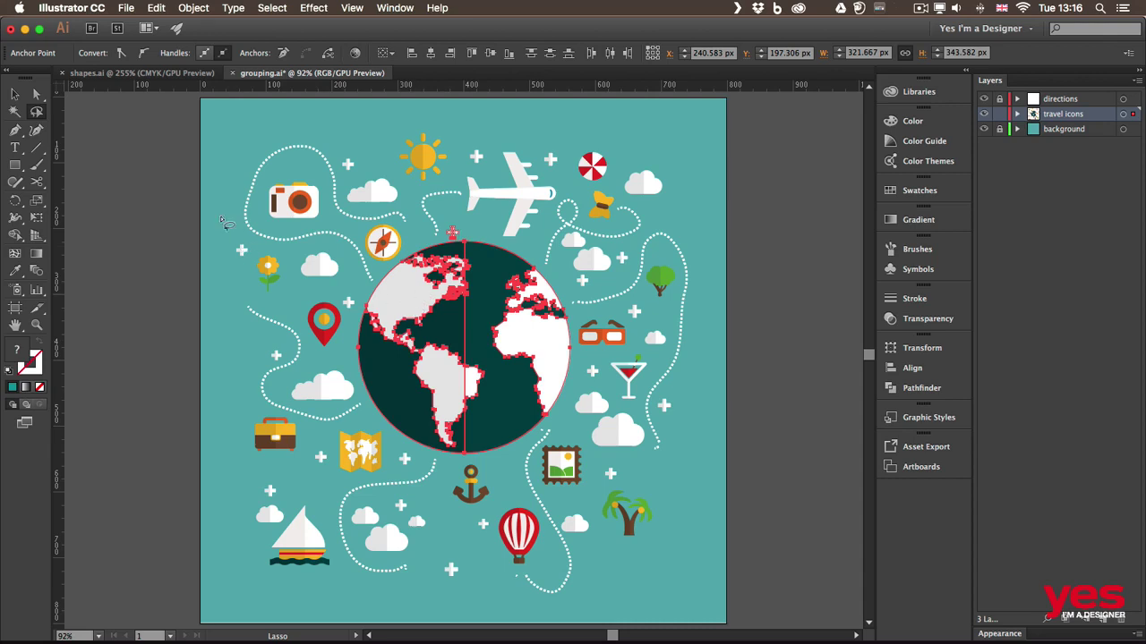
key(v)
click(14, 96)
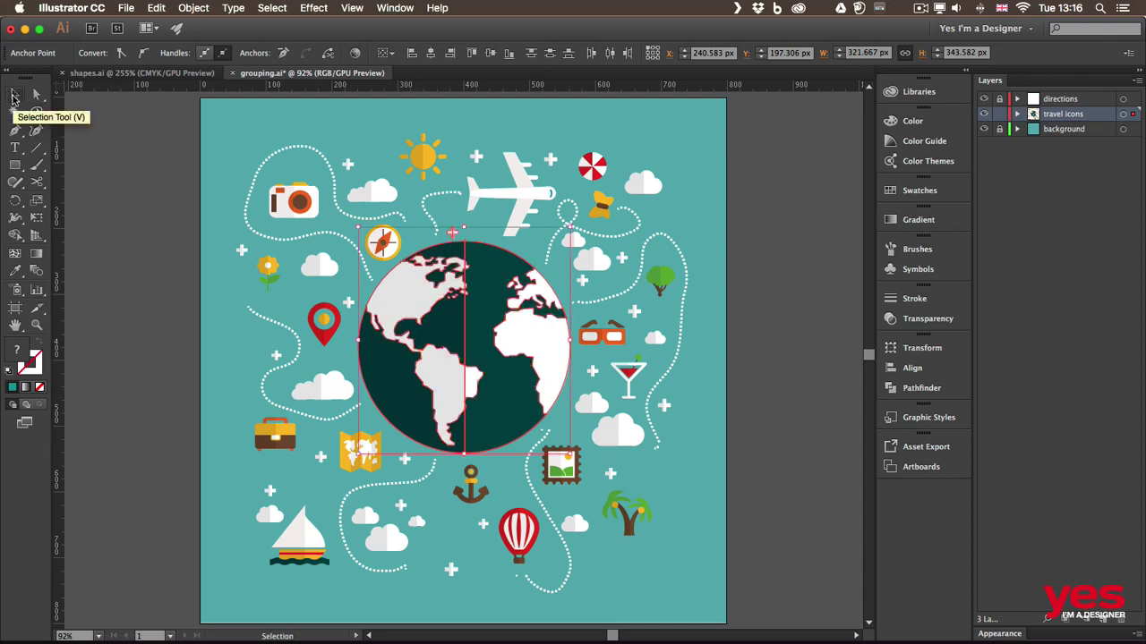
click(453, 237)
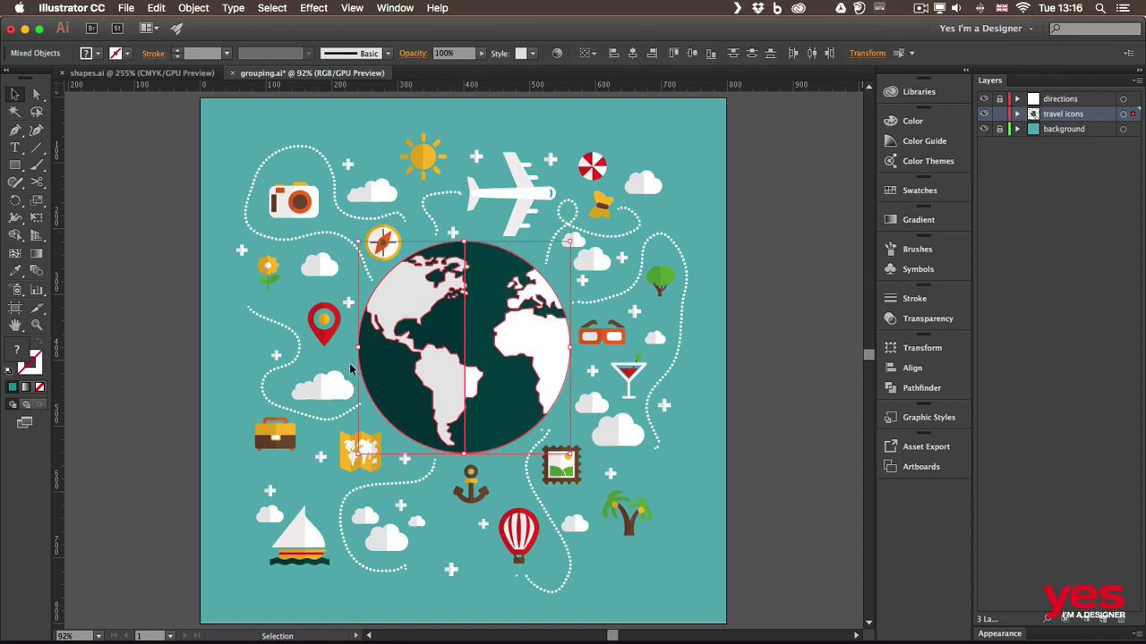
Create a new layer above "travel icons" and name it "globe"
click(1103, 620)
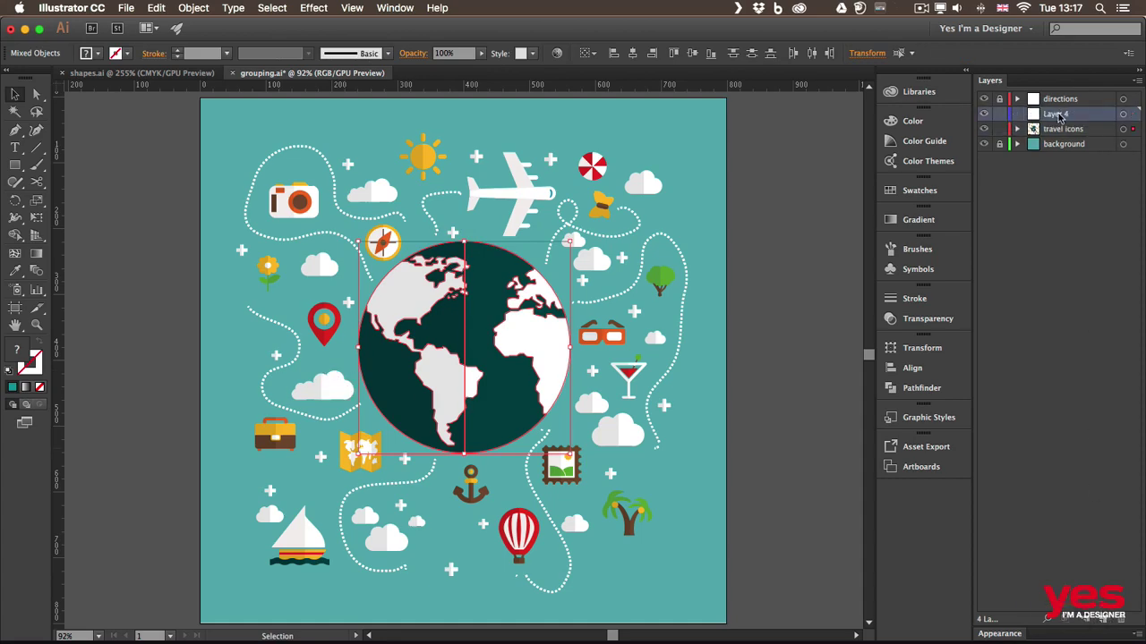
double_click(1057, 115)
text(globe)
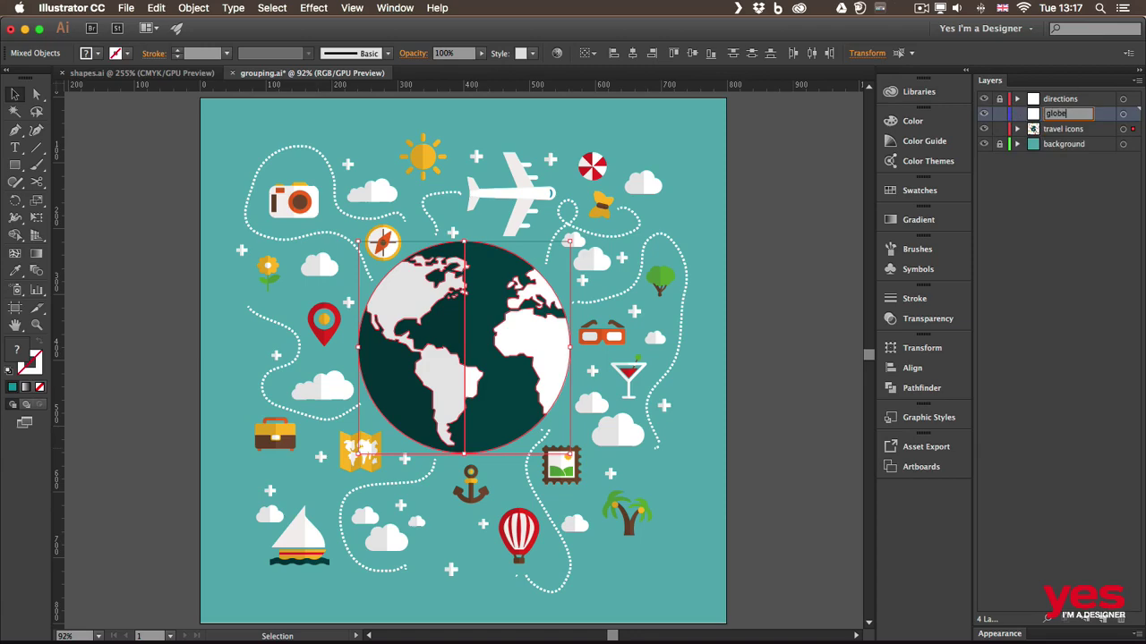
key(Return)
Cut the selected globe and paste it in front on the "globe" layer, leaving nothing selected
click(154, 10)
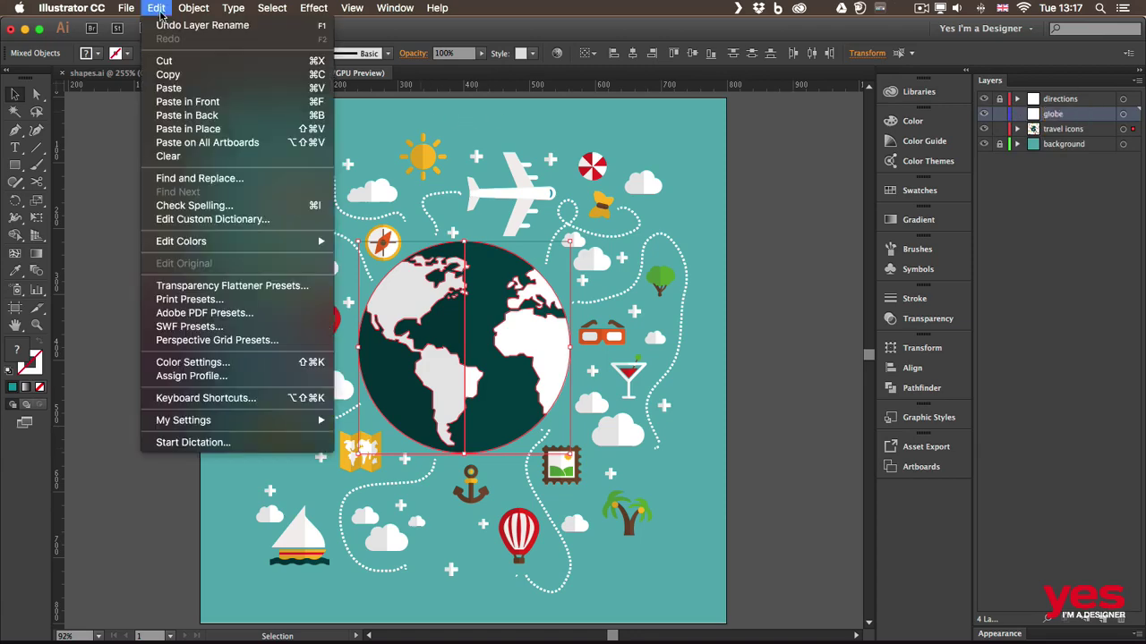
click(165, 61)
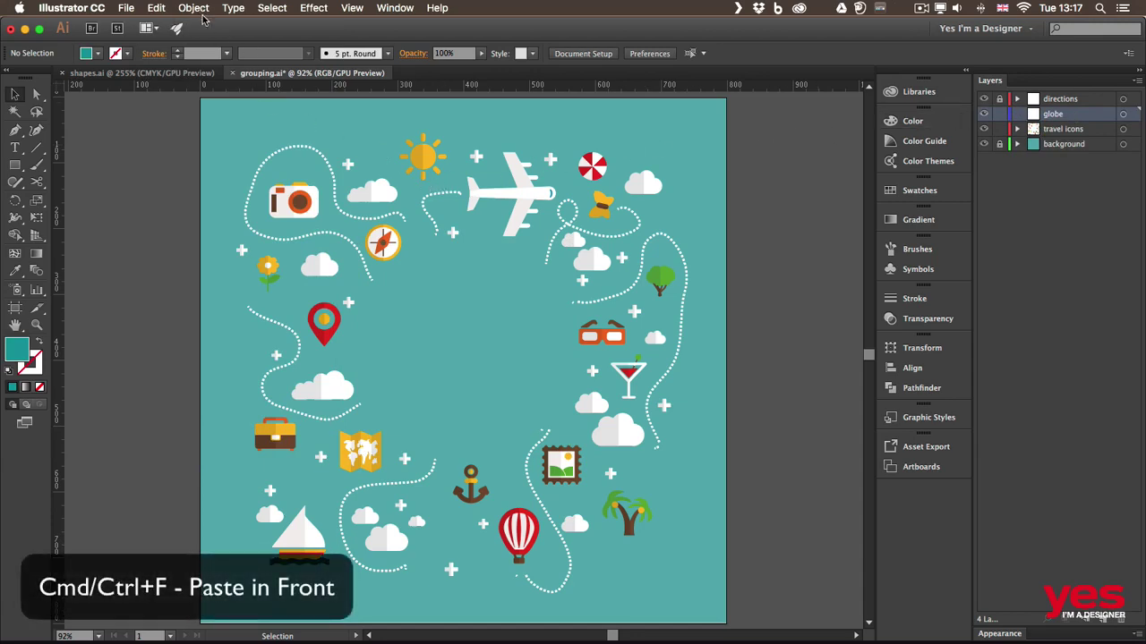
key(super+f)
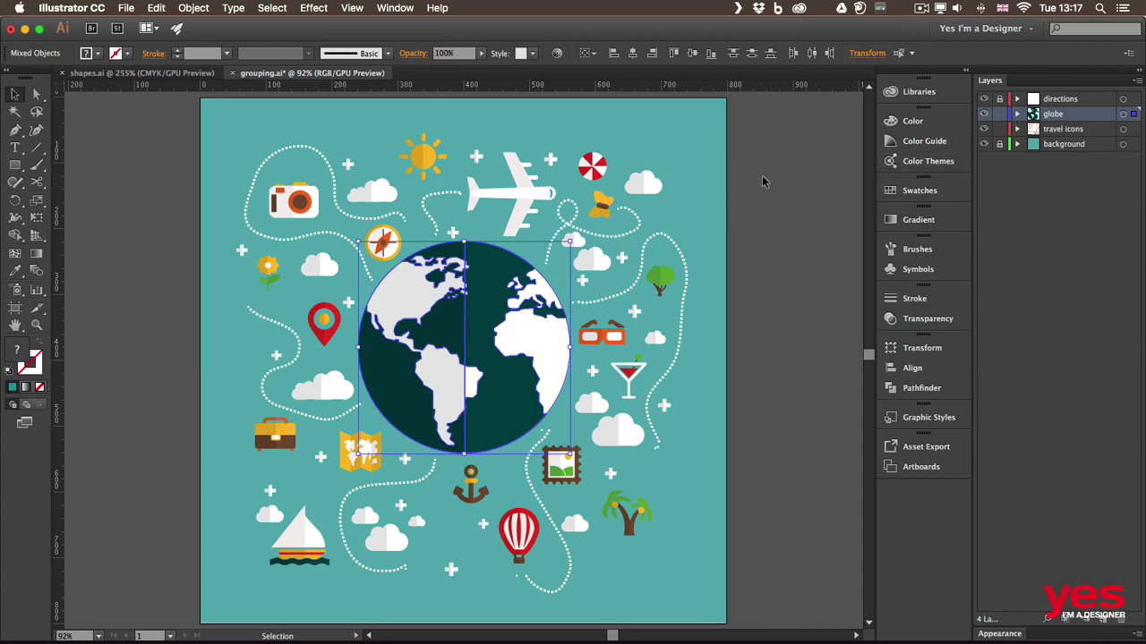
click(793, 204)
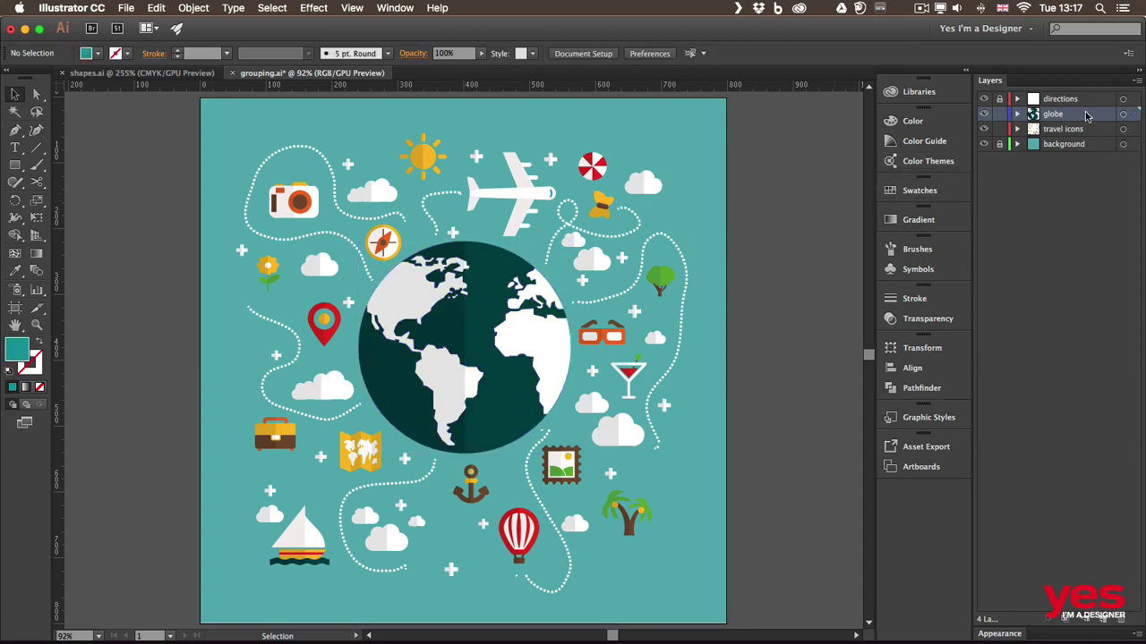
Check the "directions", "globe" and "travel icons" layers by hiding and showing each one, and lock the "globe" layer
click(983, 99)
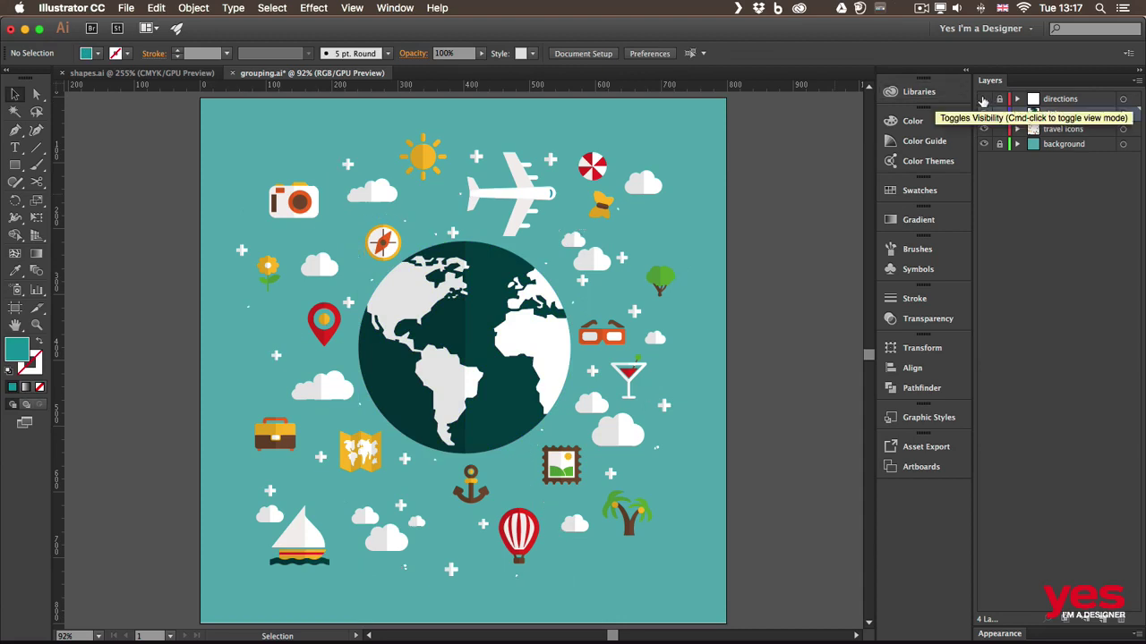
click(984, 99)
click(984, 114)
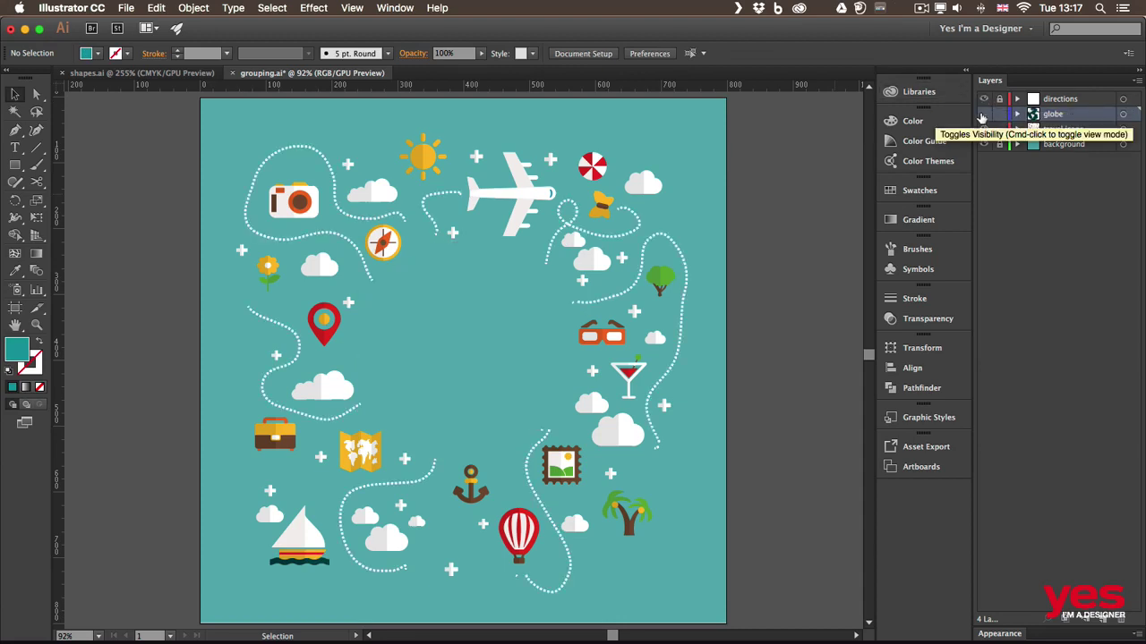
click(984, 114)
click(984, 128)
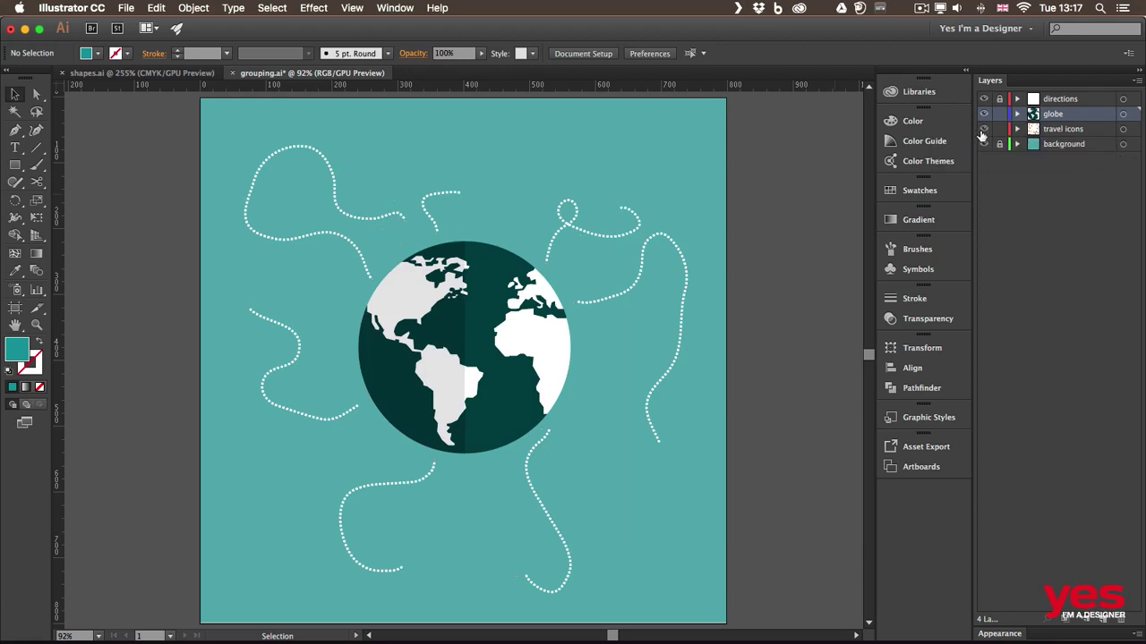
click(984, 129)
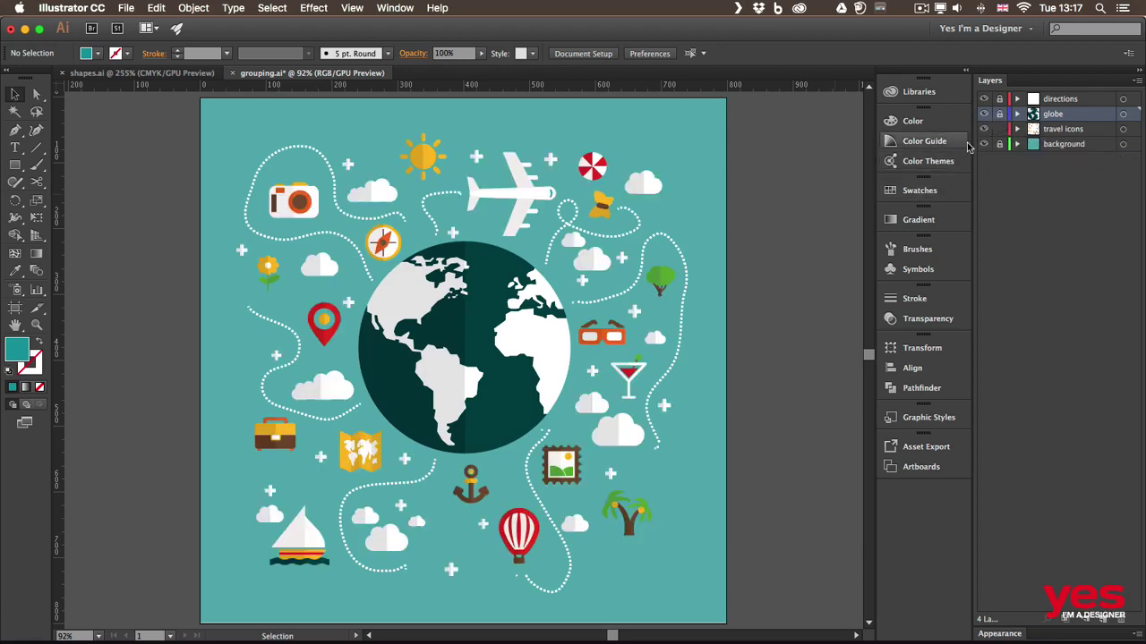
Move the airplane group slightly downward
click(527, 197)
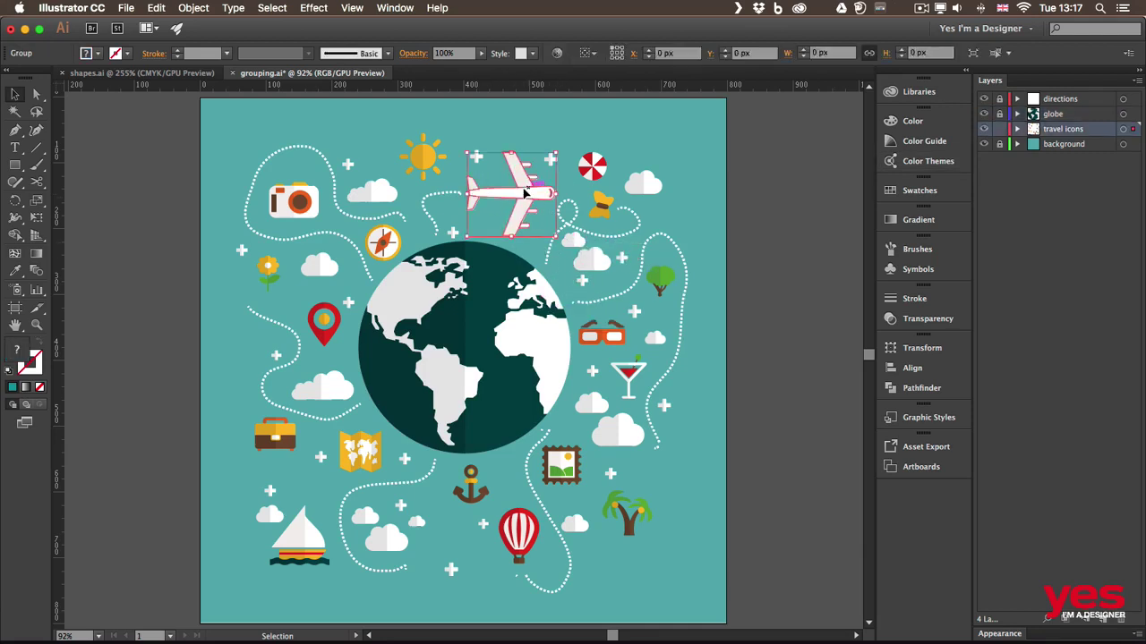
drag(525, 199, 529, 204)
Group the loose paths of the beach ball, location pin, briefcase, folded map and sailboat, each as its own icon
click(600, 185)
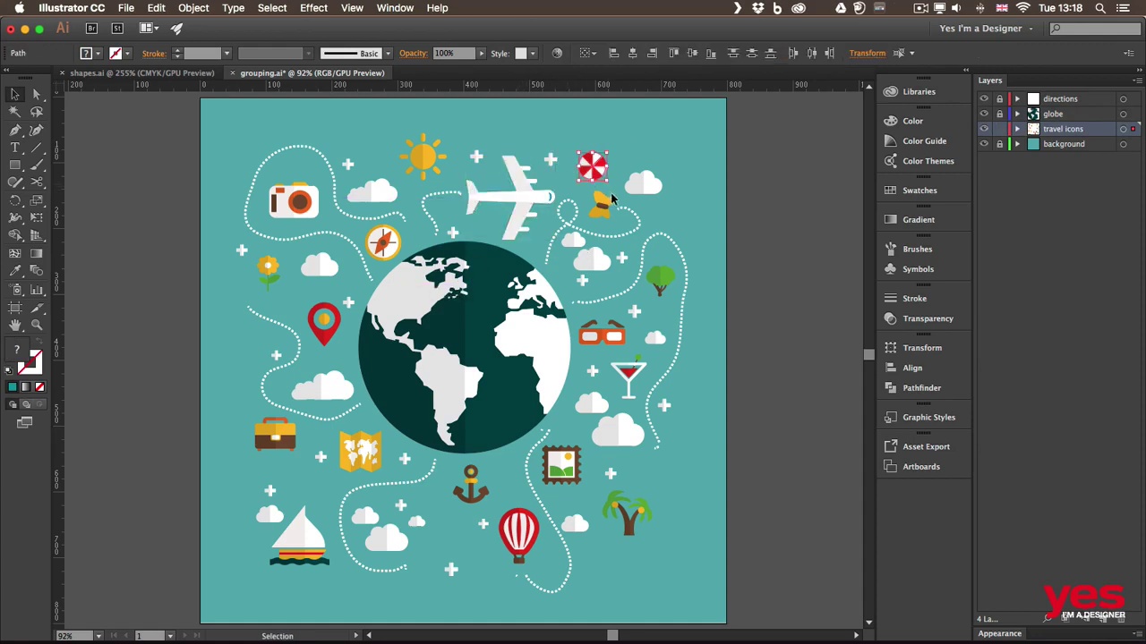
click(601, 175)
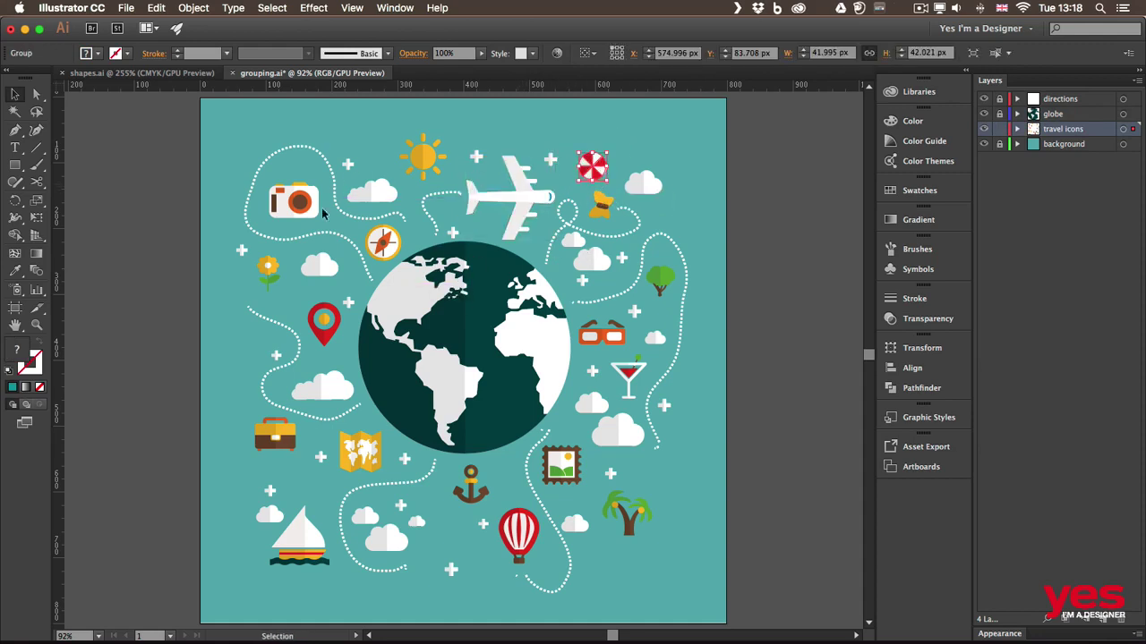
click(339, 350)
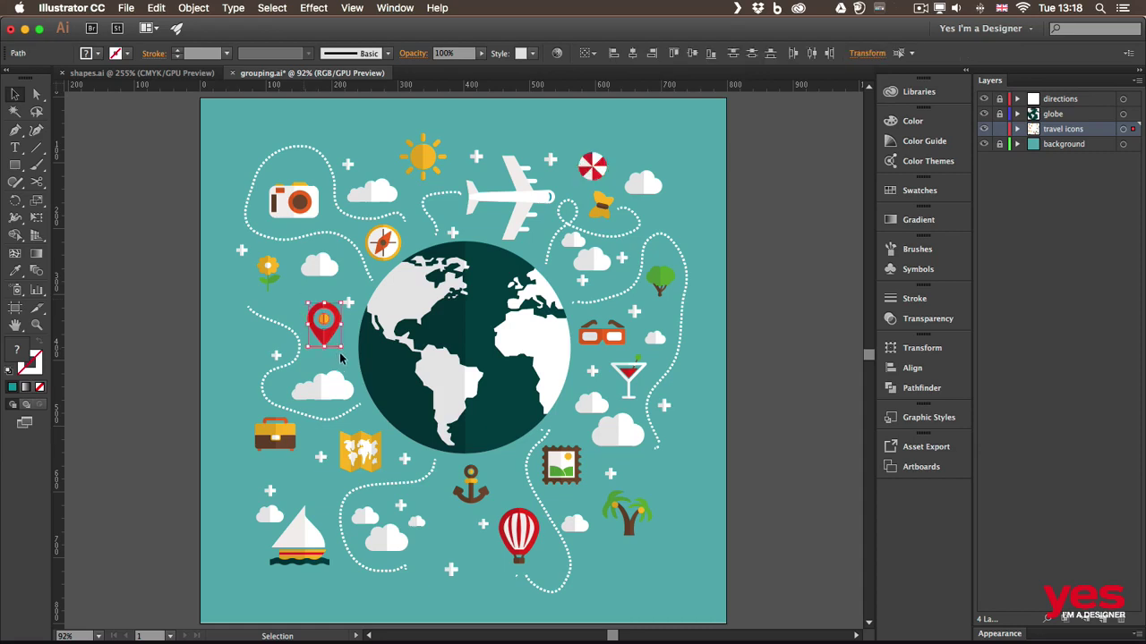
click(330, 346)
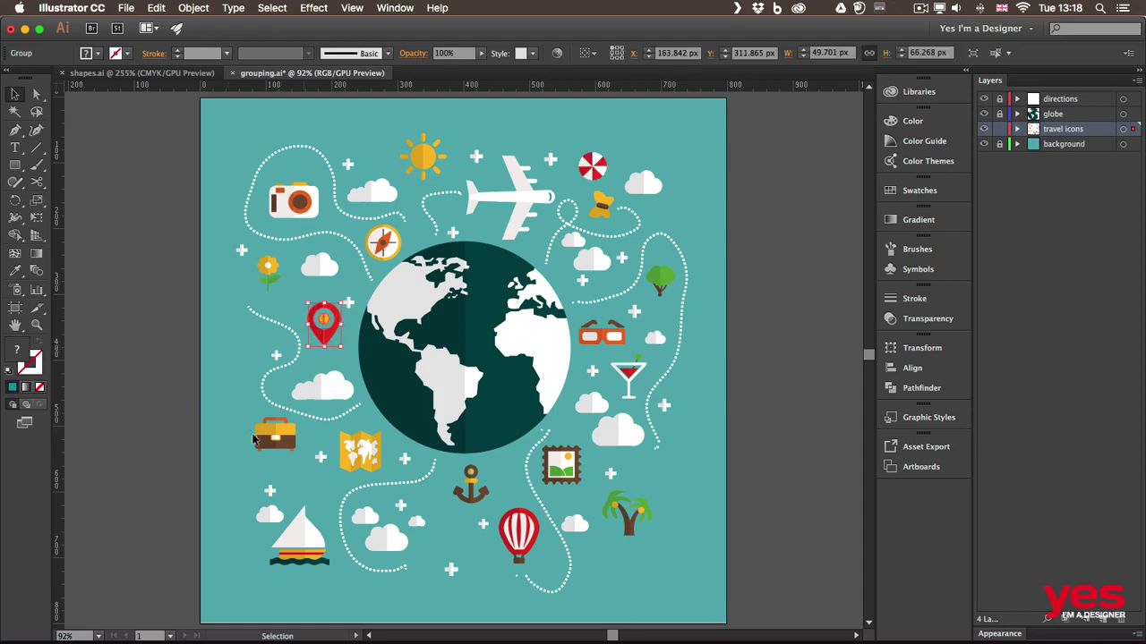
click(292, 446)
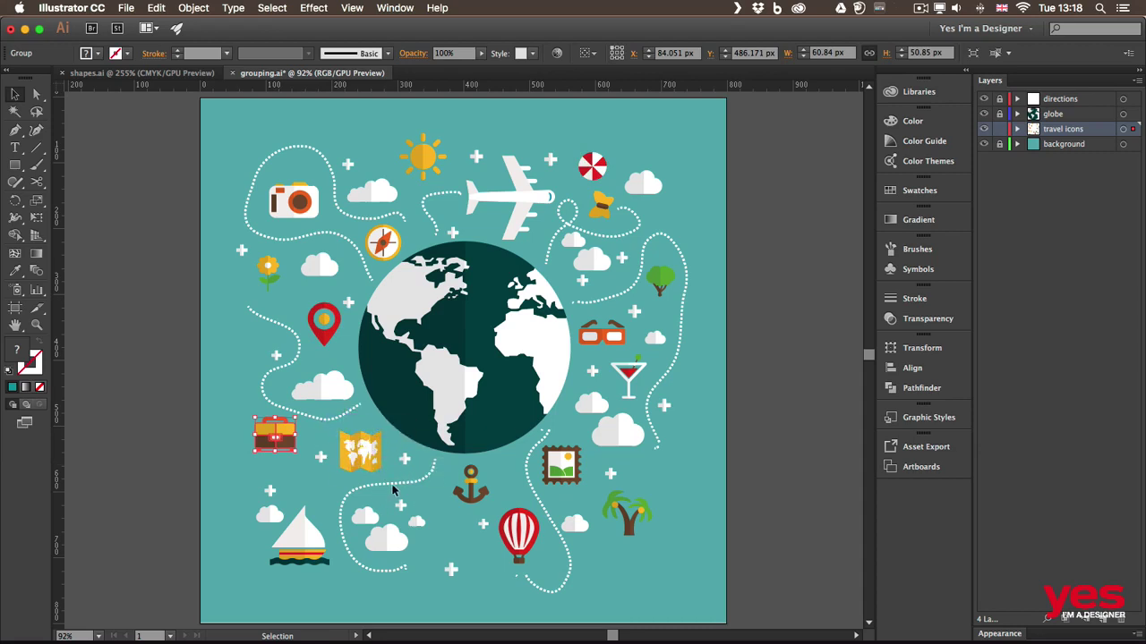
click(374, 467)
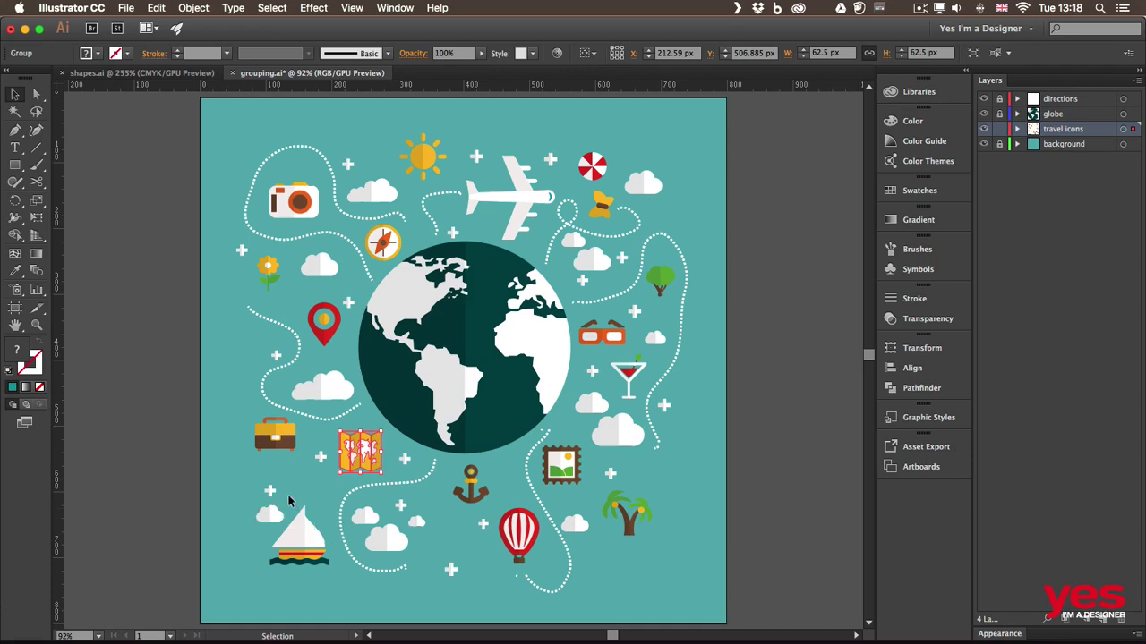
click(322, 561)
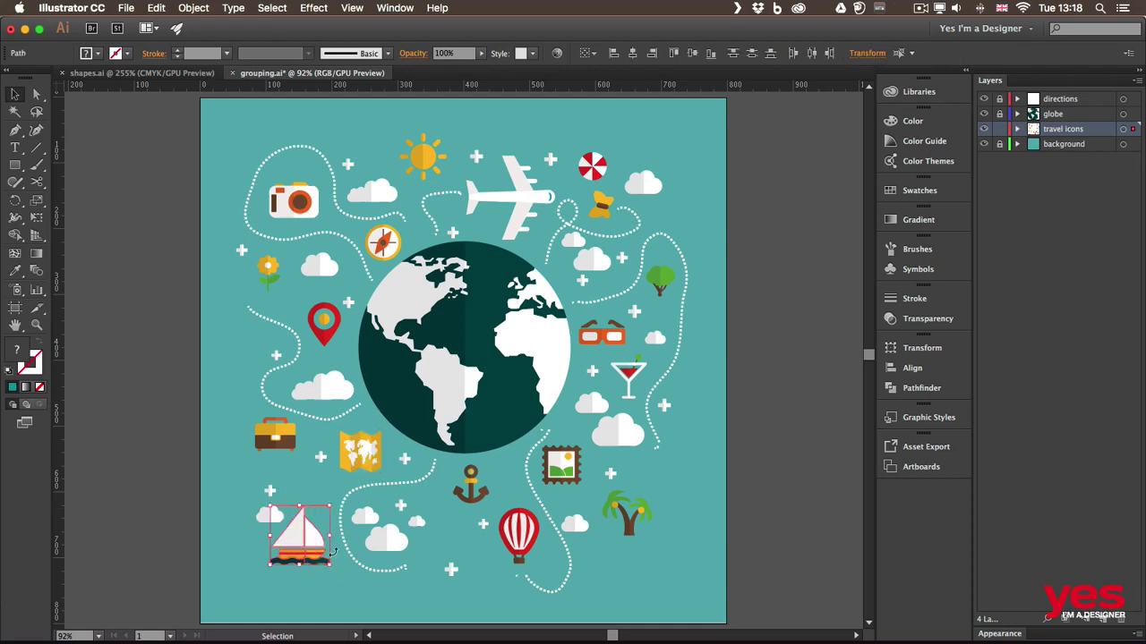
click(229, 503)
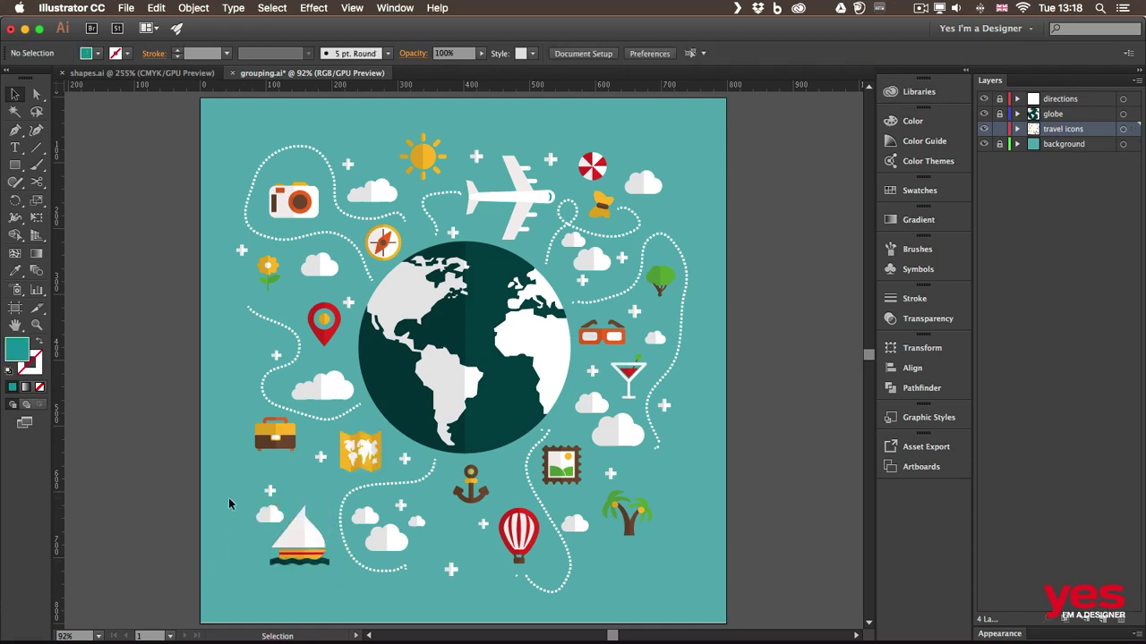
Nudge the sailboat group slightly to the right and isolate the airplane group for editing
mouse_move(296, 544)
mouse_down()
mouse_move(358, 550)
mouse_move(309, 535)
mouse_move(299, 545)
mouse_up()
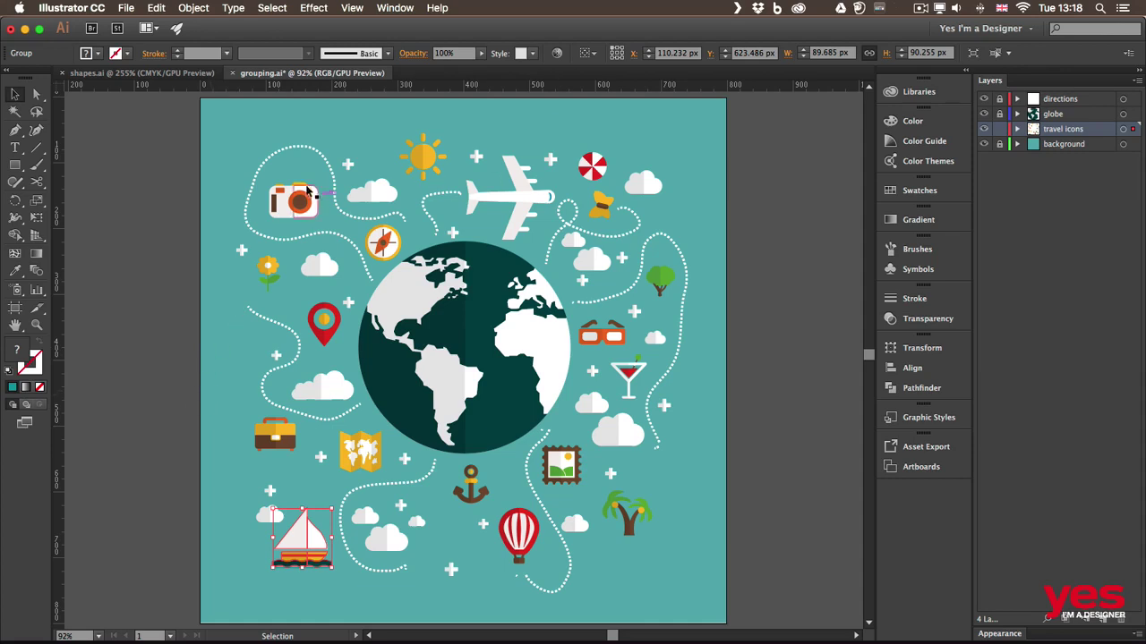
click(526, 204)
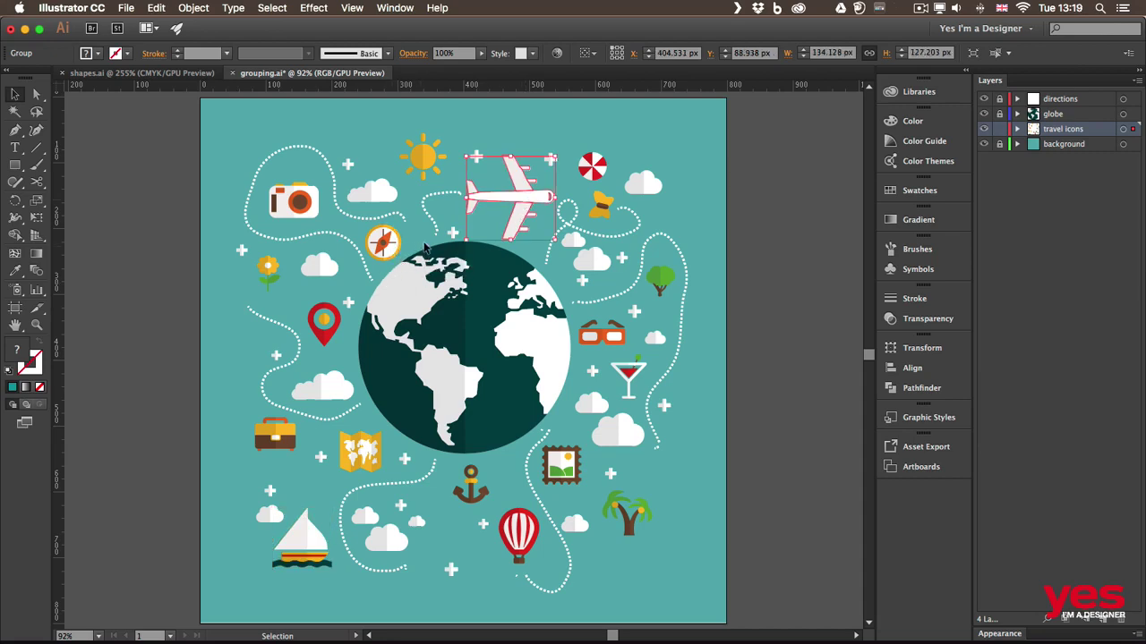
double_click(527, 198)
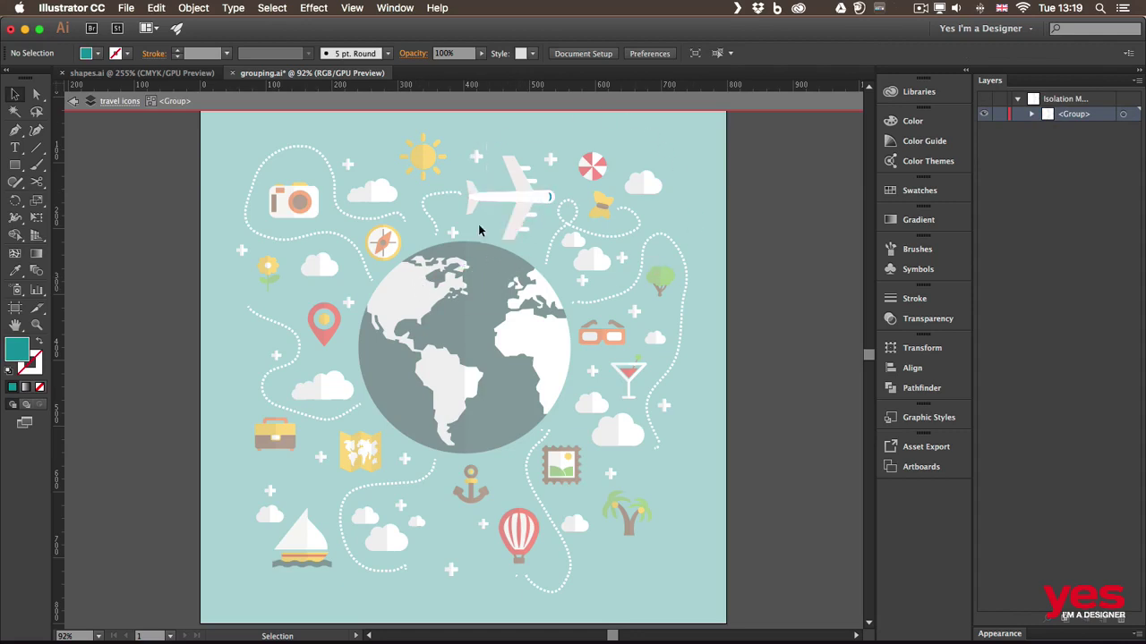
key(super+equal)
key(super+equal)
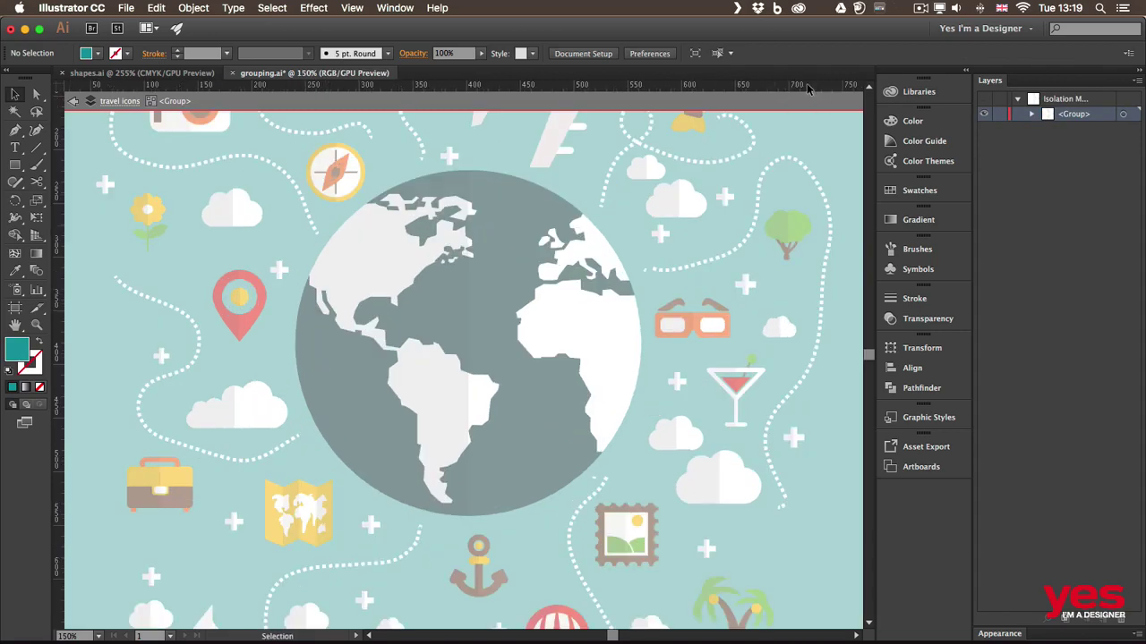
scroll(460, 325, up, 5)
scroll(460, 325, right, 3)
Examine the airplane group's individual paths: fuselage, wings, tail fins, cockpit window and the upper wing's engines
click(435, 280)
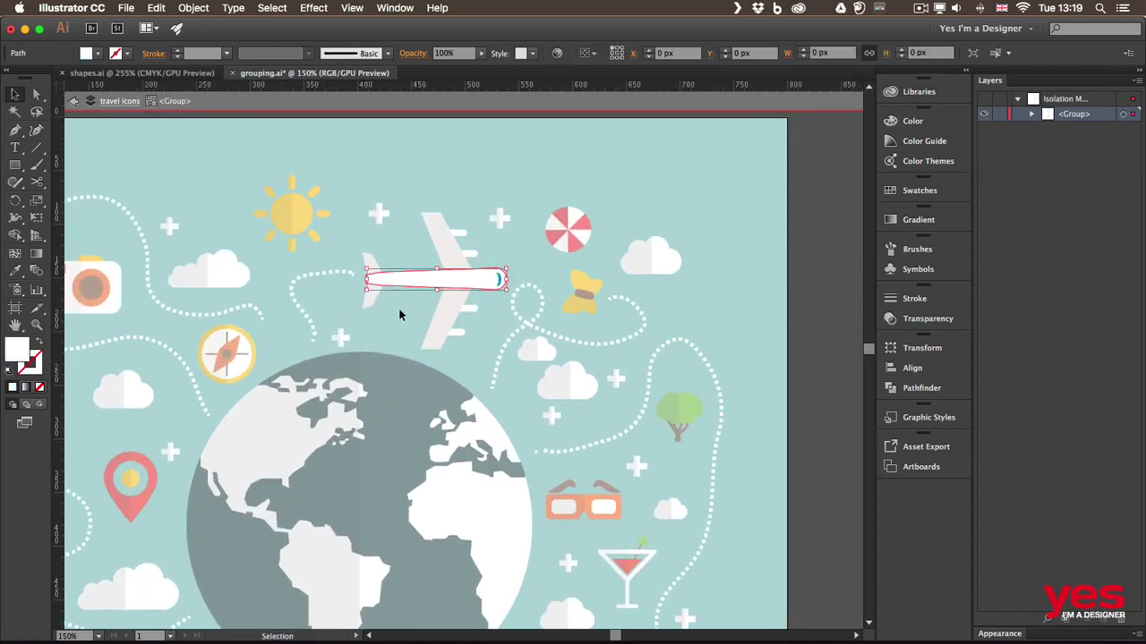
click(440, 243)
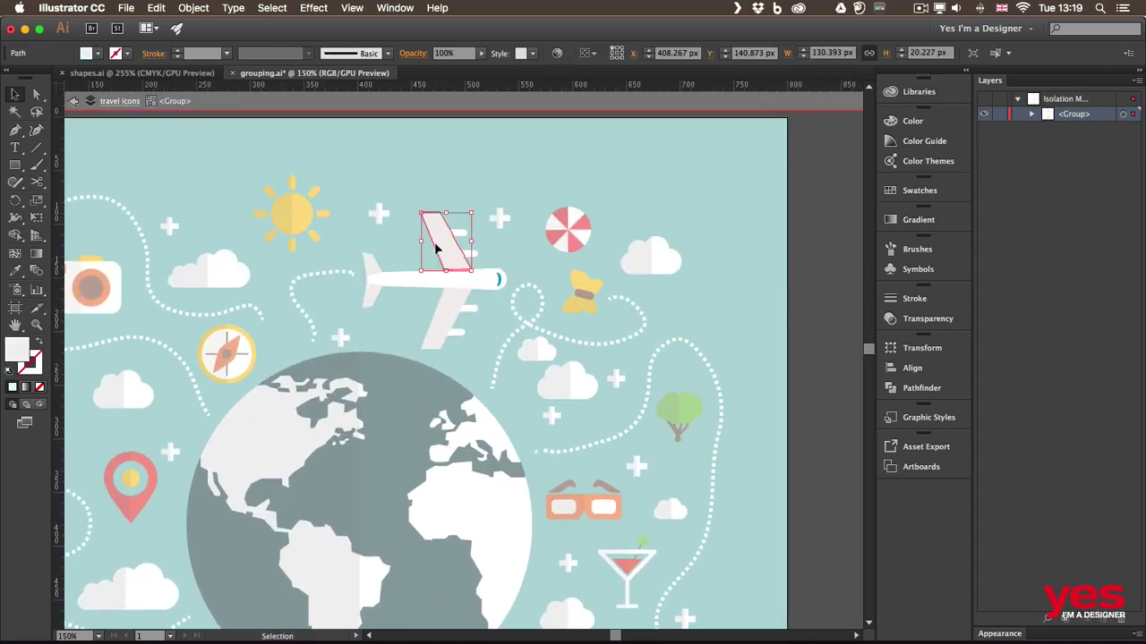
click(443, 309)
click(366, 290)
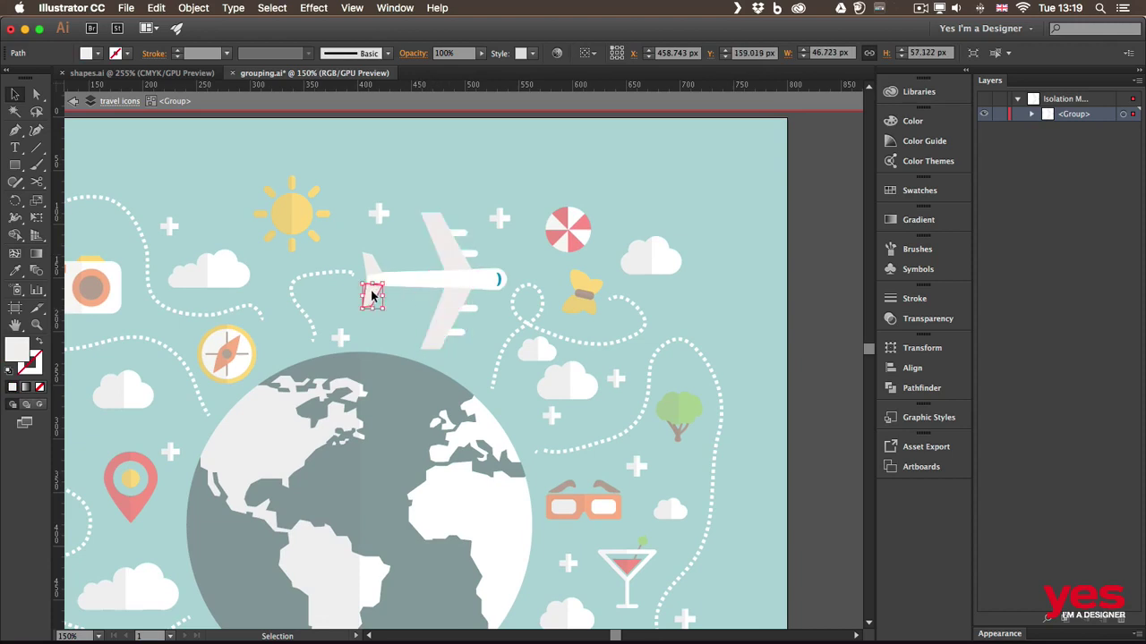
click(370, 263)
click(498, 280)
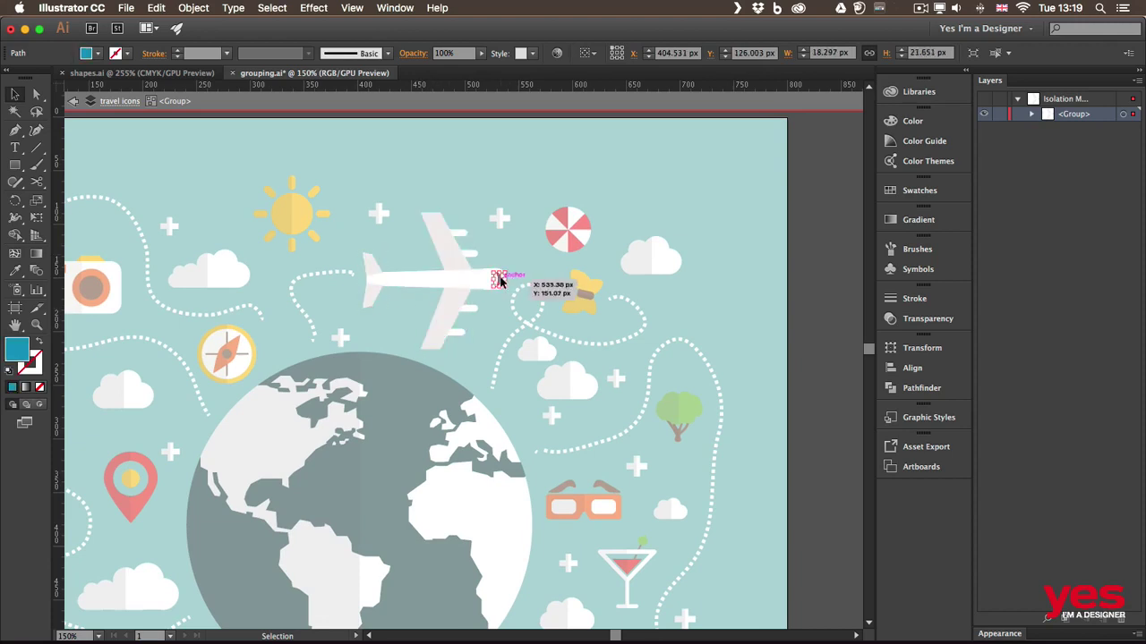
click(462, 244)
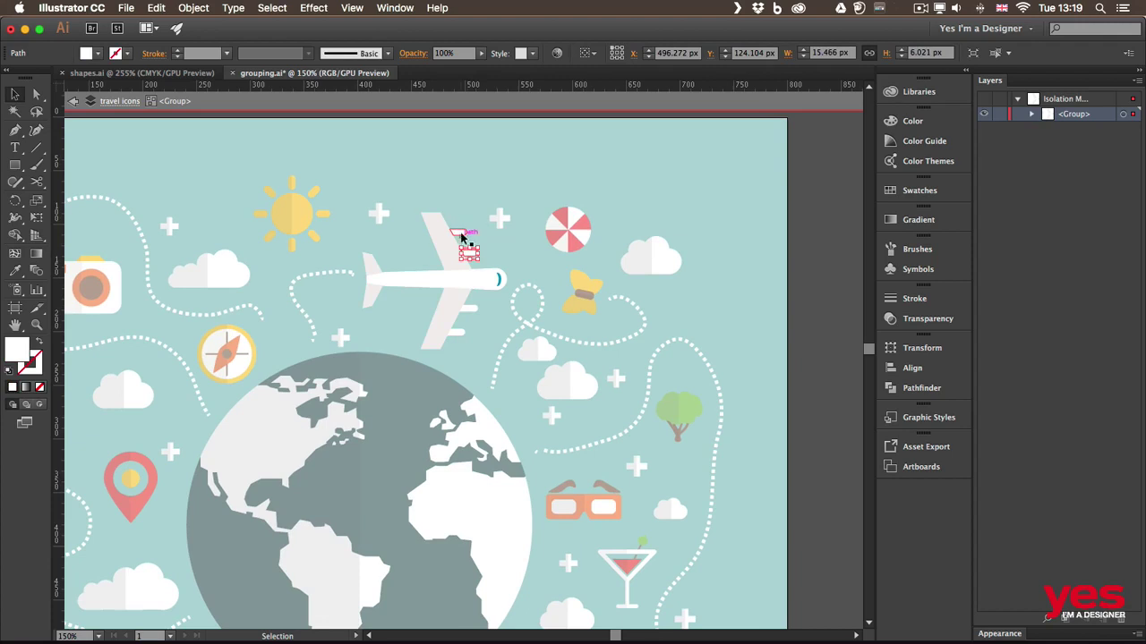
click(459, 232)
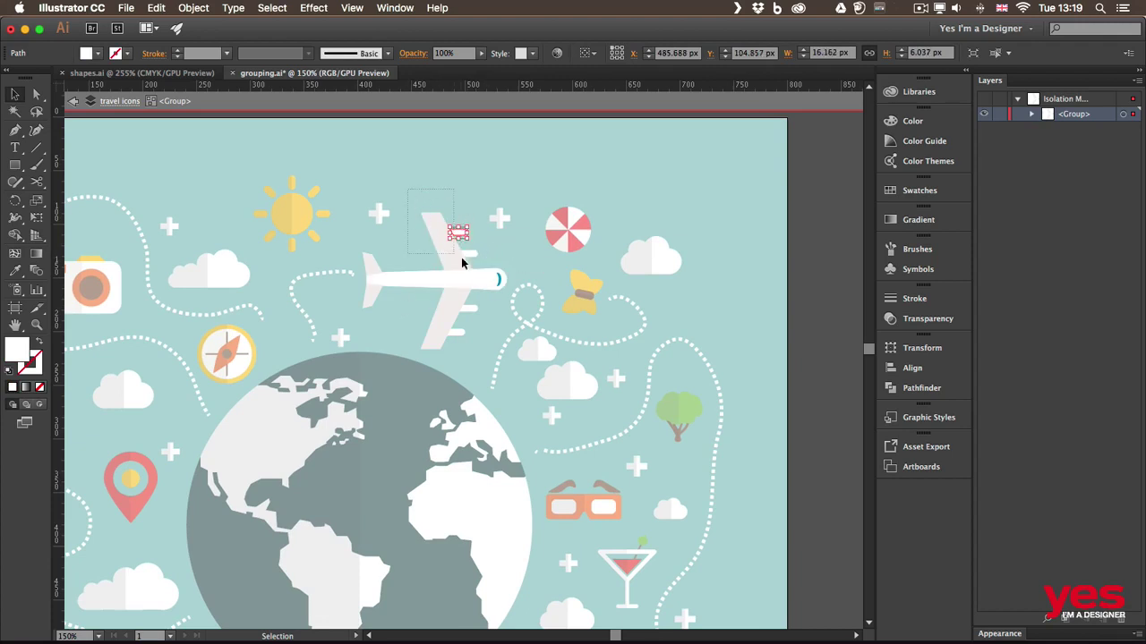
Delete the airplane's upper wing together with its two engines, and undo the deletion
click(475, 263)
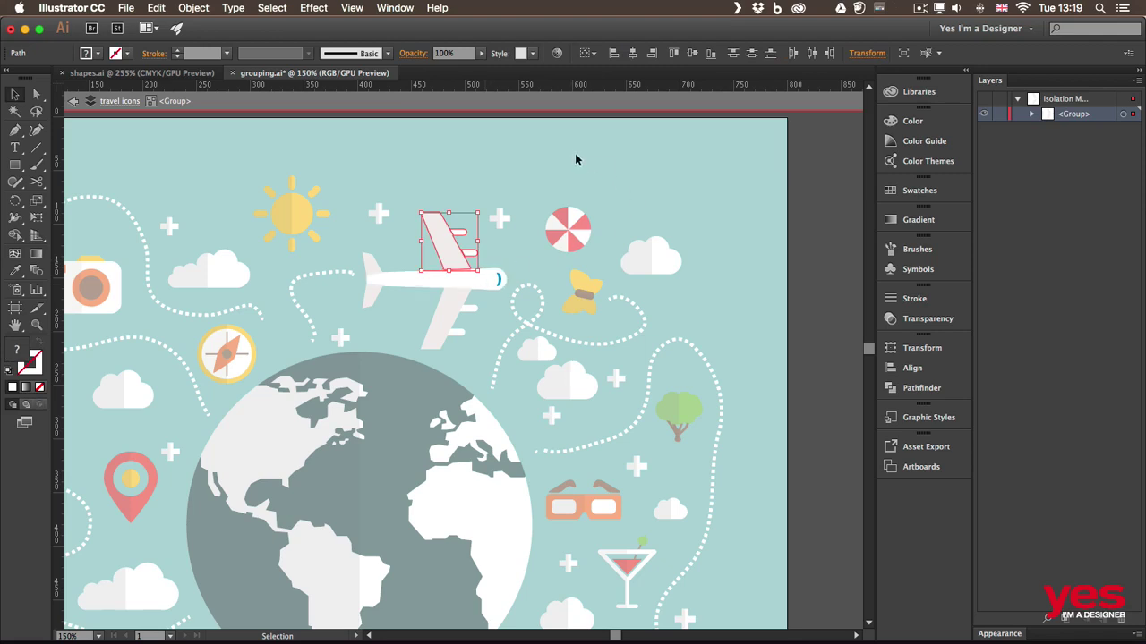
key(Delete)
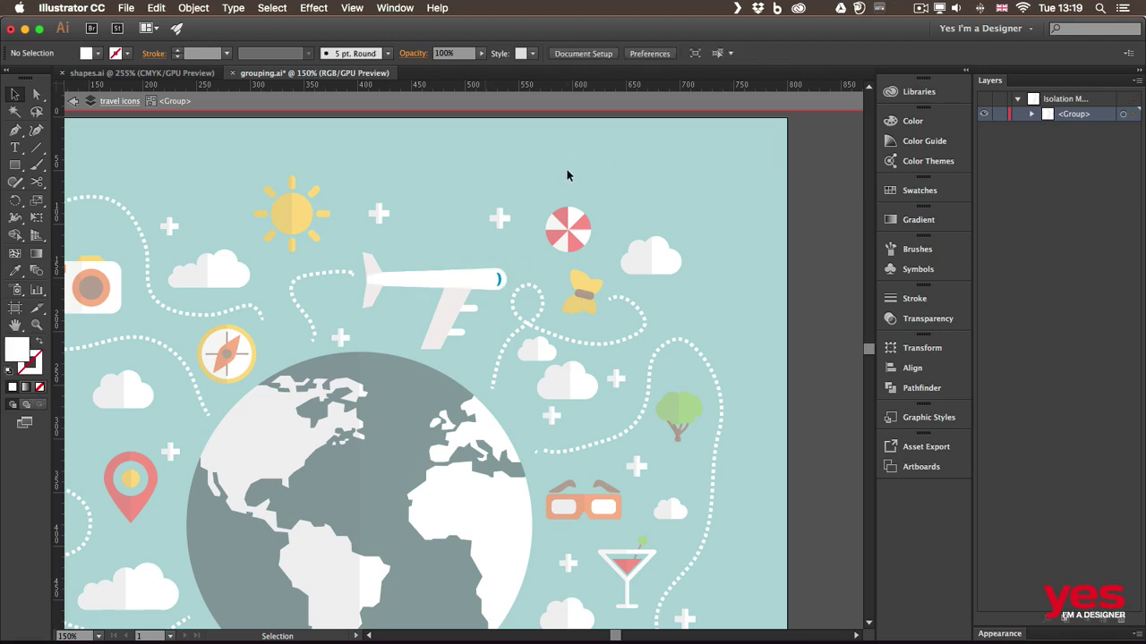
key(super+z)
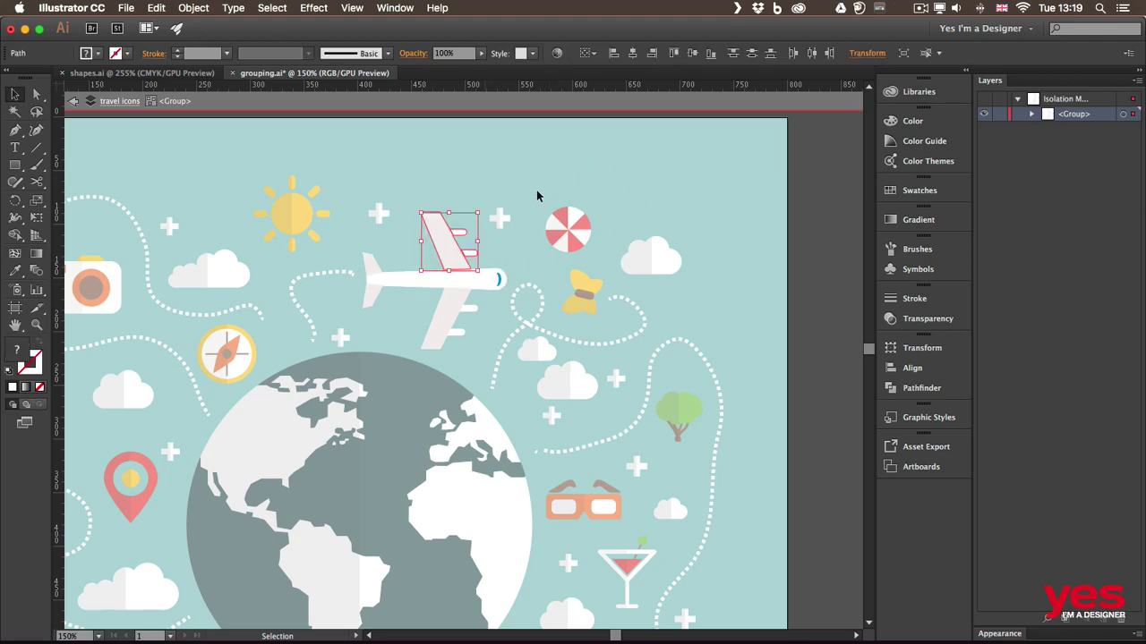
Try moving both airplane wings with their engines toward the tail, and undo the move
shift+click(426, 311)
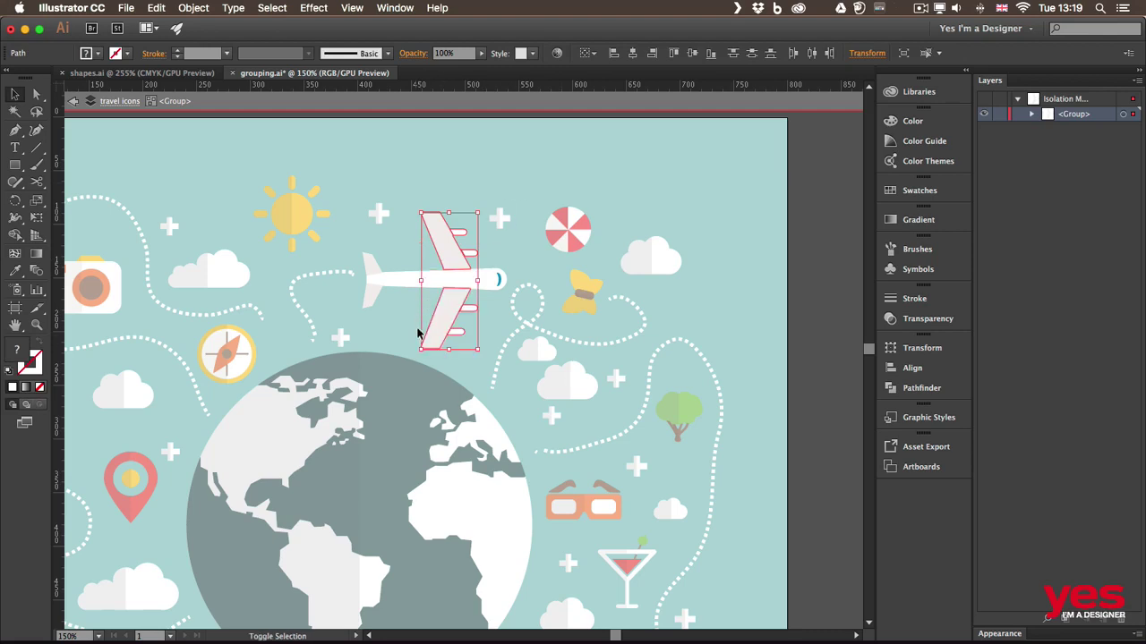
drag(454, 304, 433, 304)
click(470, 191)
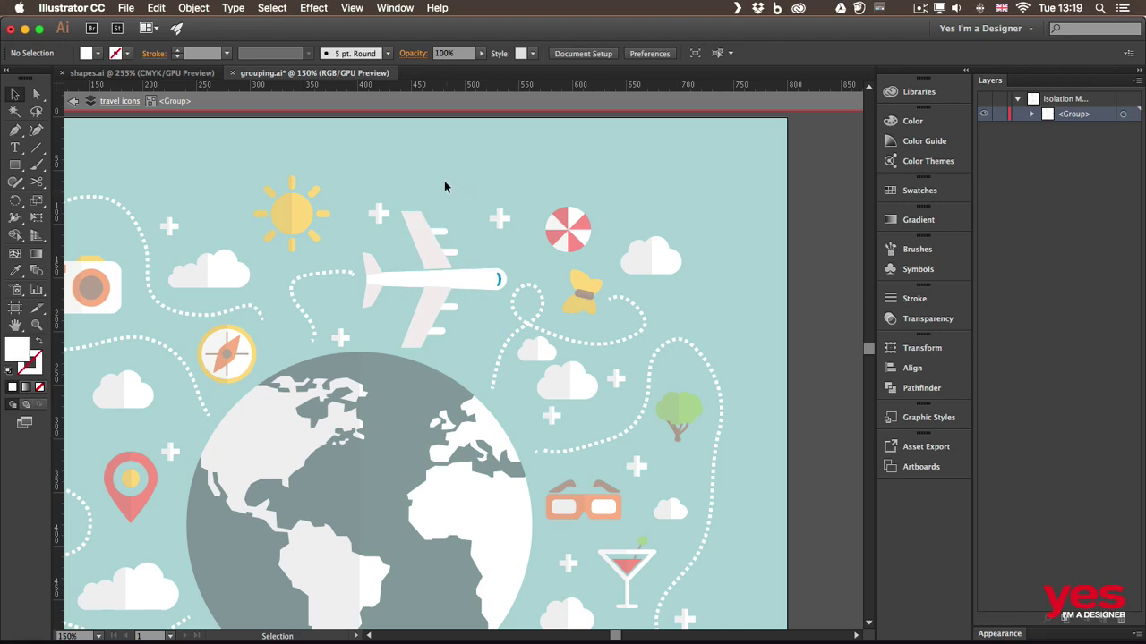
key(super+z)
click(303, 171)
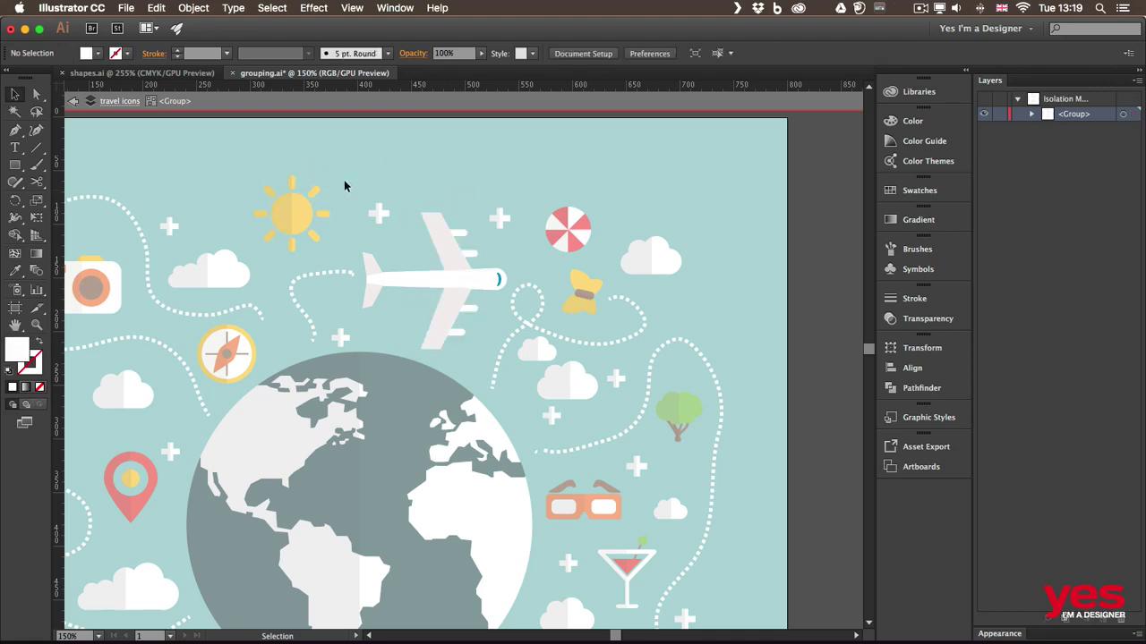
Leave the airplane group's isolation and isolate the "compass" group for editing
double_click(389, 162)
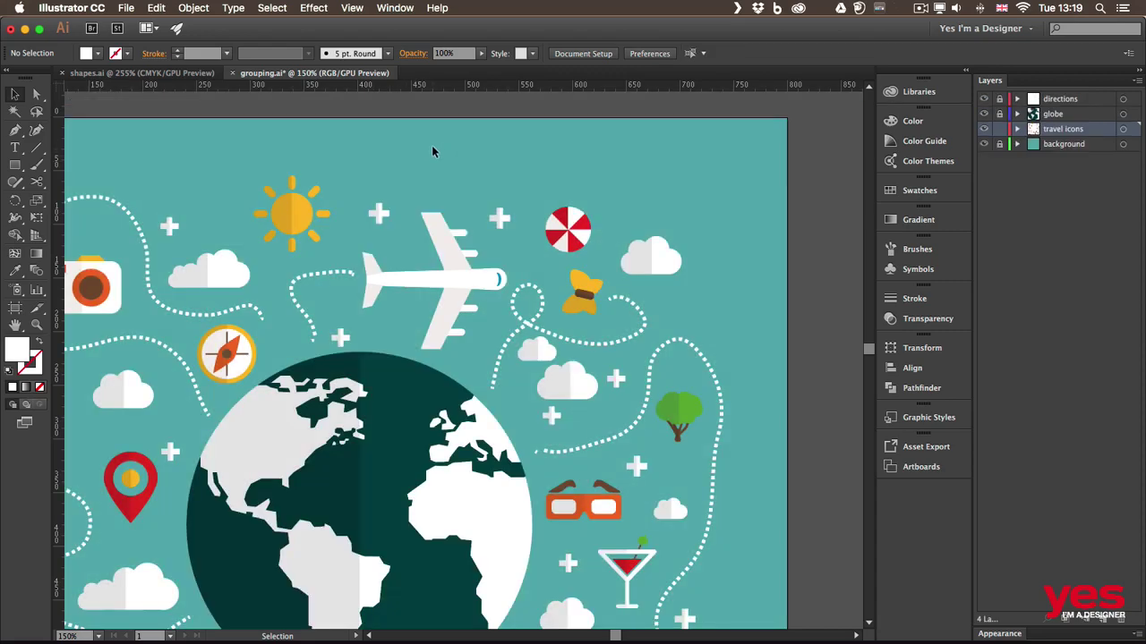
scroll(296, 201, left, 5)
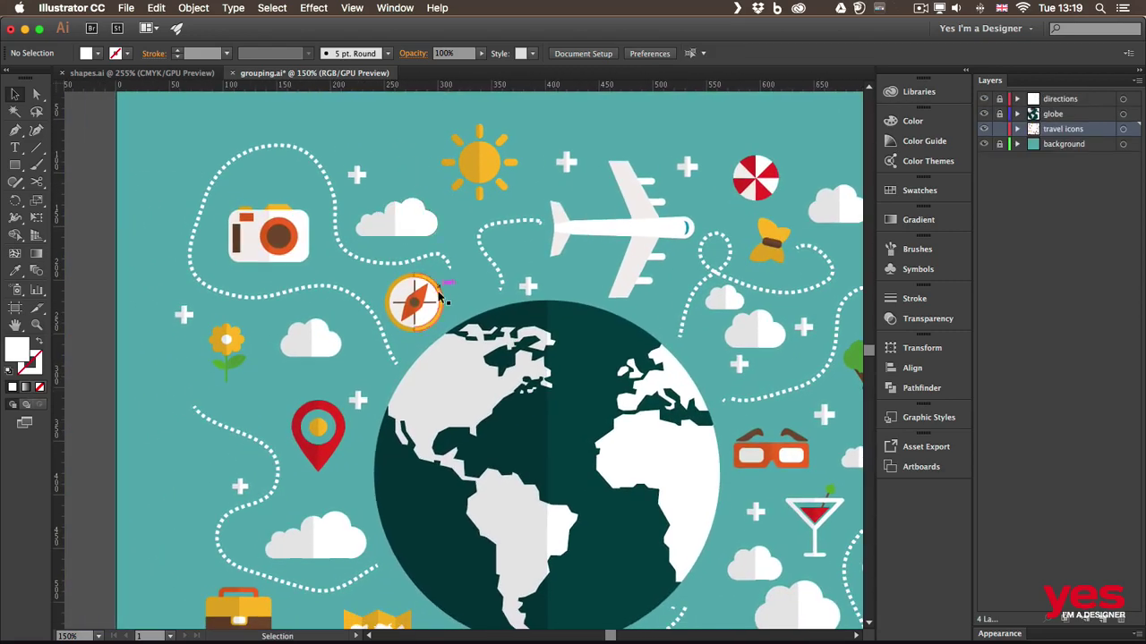
double_click(430, 307)
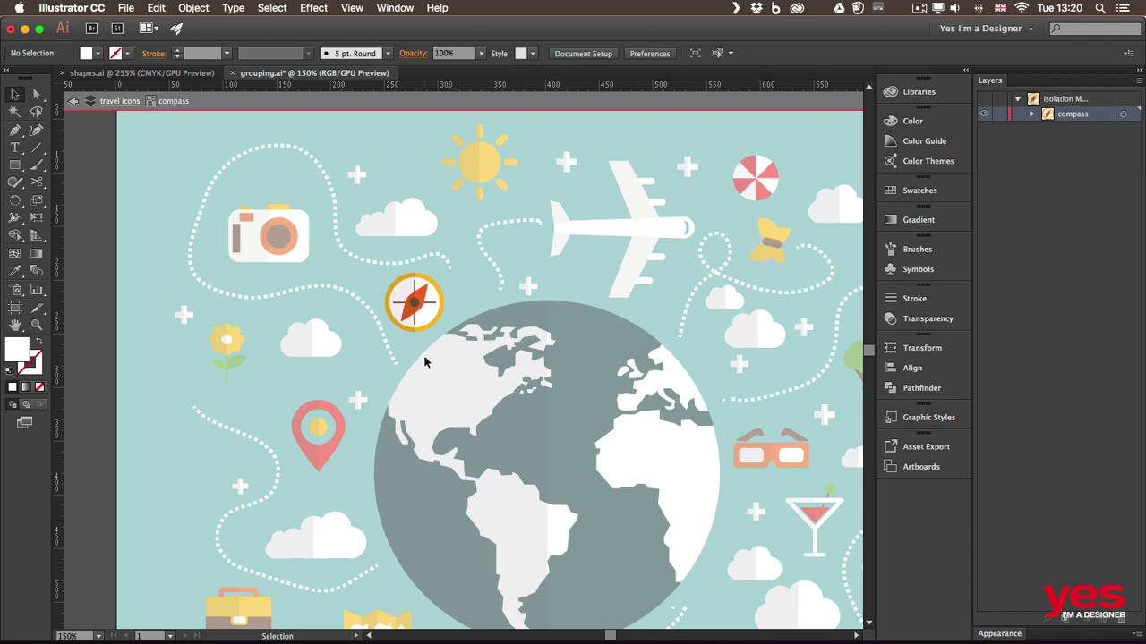
key(super+equal)
key(super+equal)
key(super+equal)
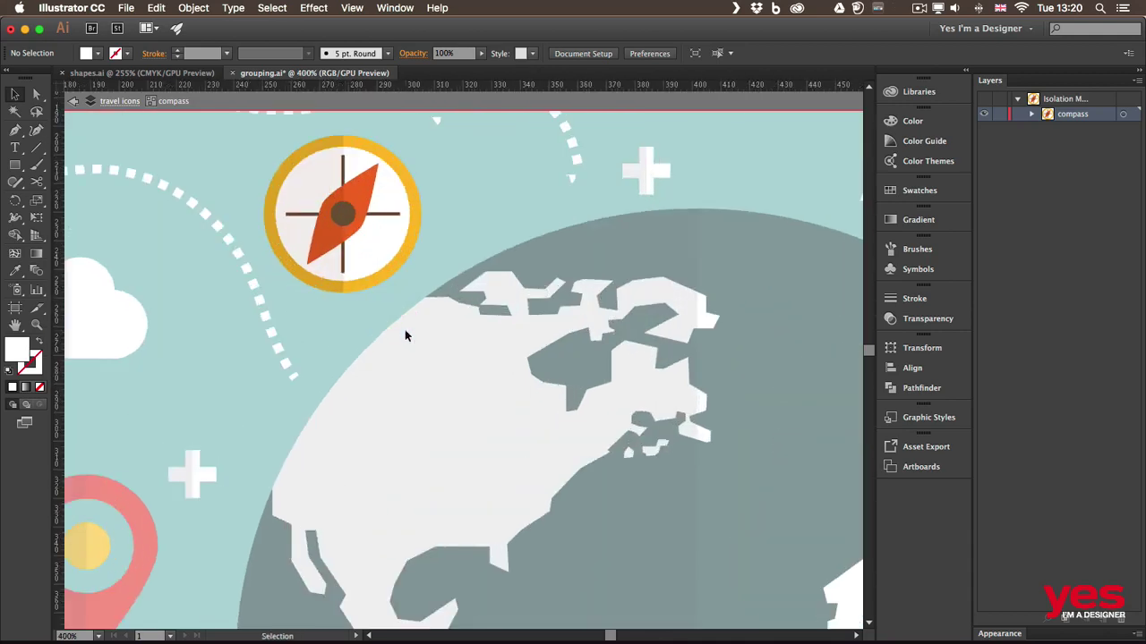
drag(558, 146, 641, 254)
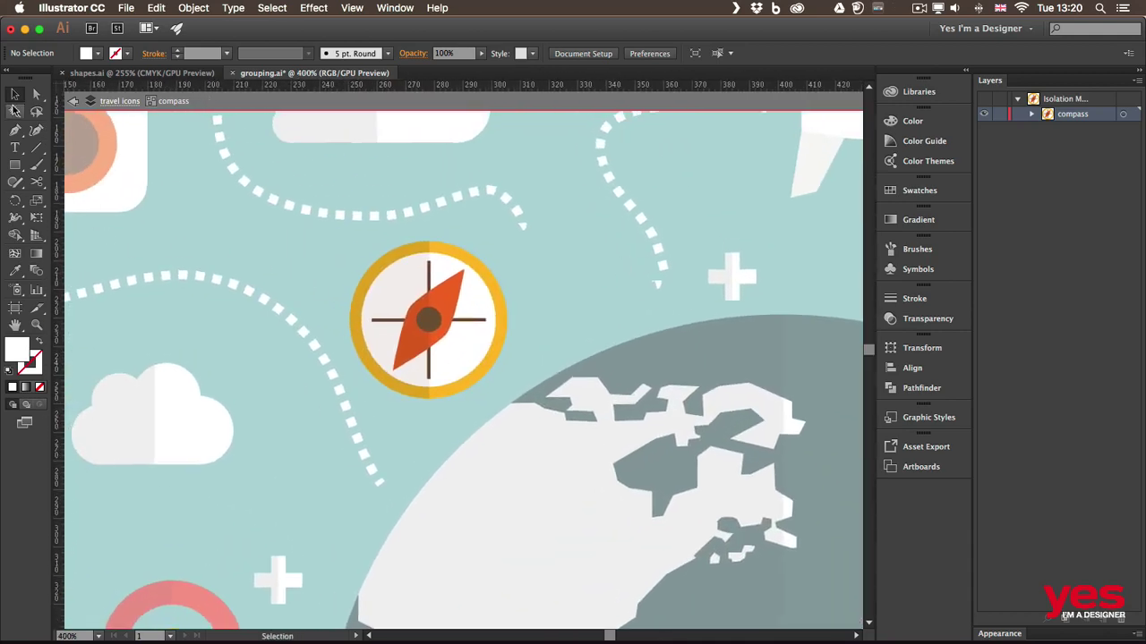
Rotate both halves of the compass needle counterclockwise about its centre to point to the upper left, and exit isolation back to the full artwork
click(452, 304)
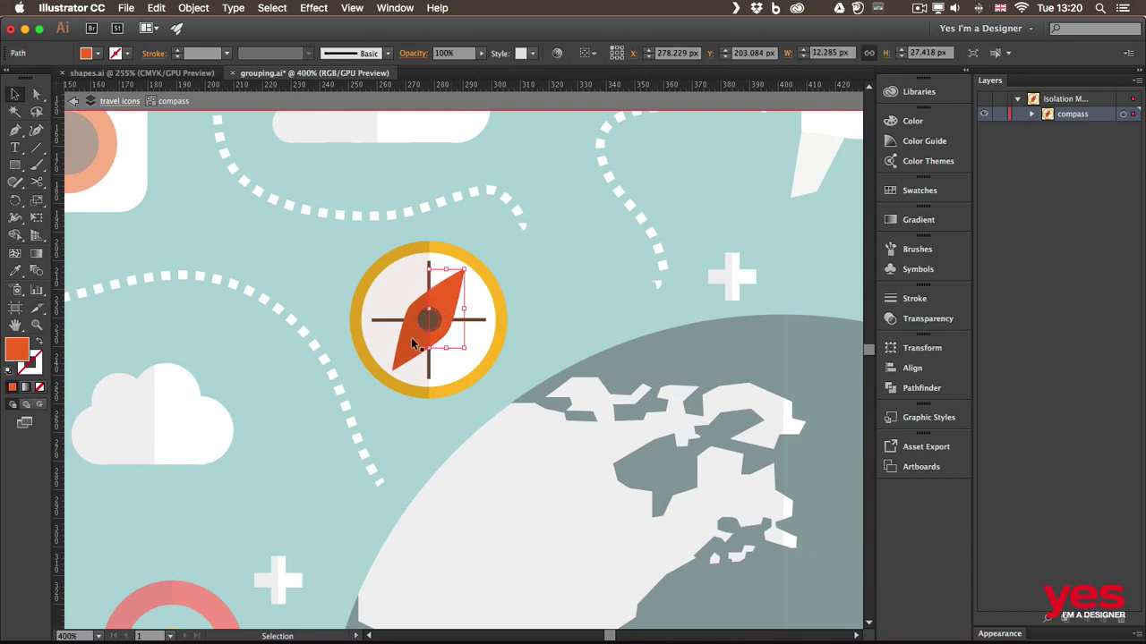
shift+click(408, 338)
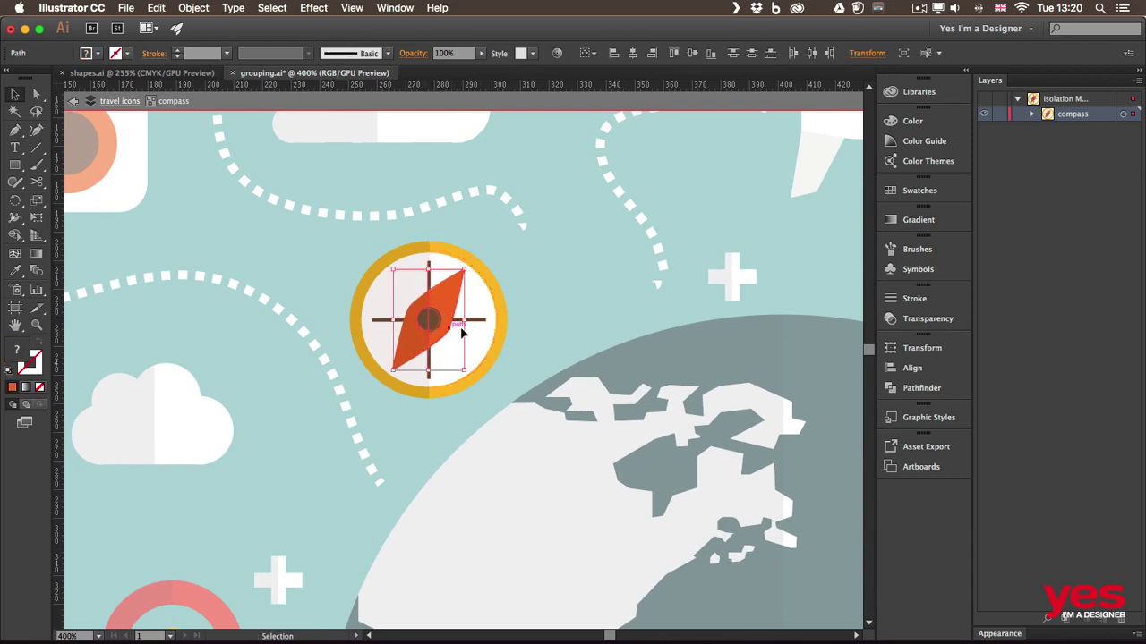
click(15, 201)
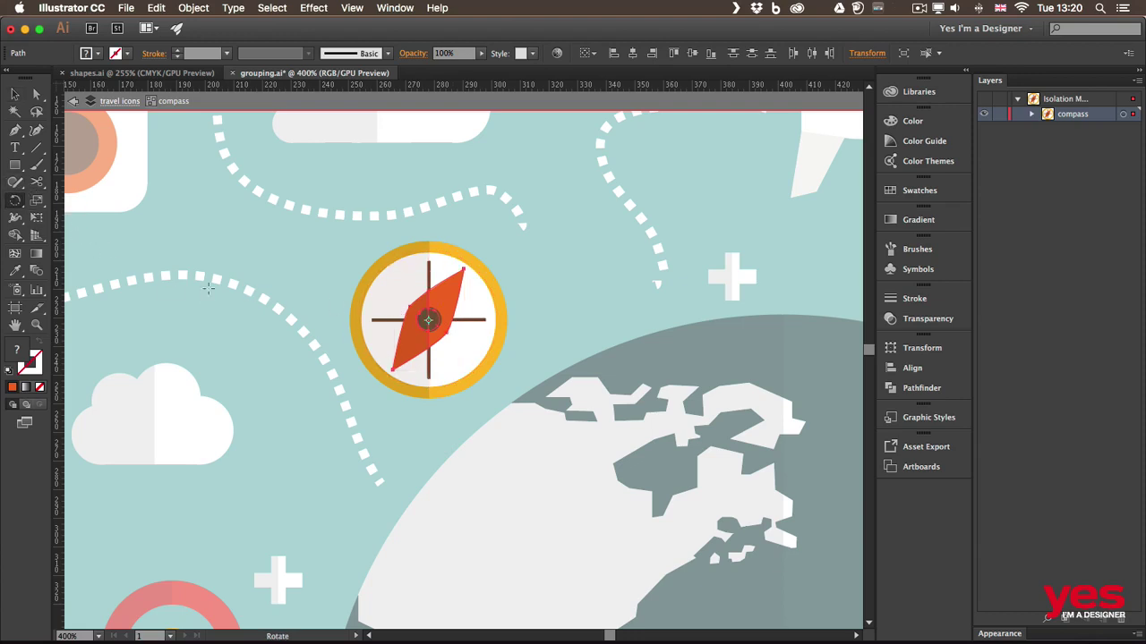
drag(462, 286, 396, 304)
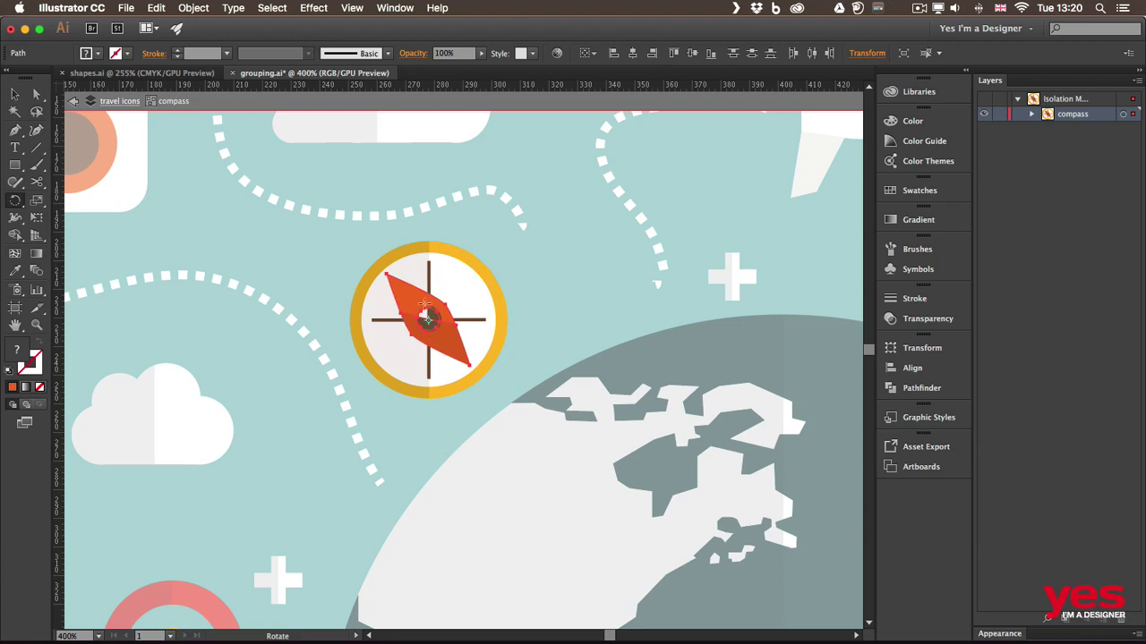
key(v)
click(552, 263)
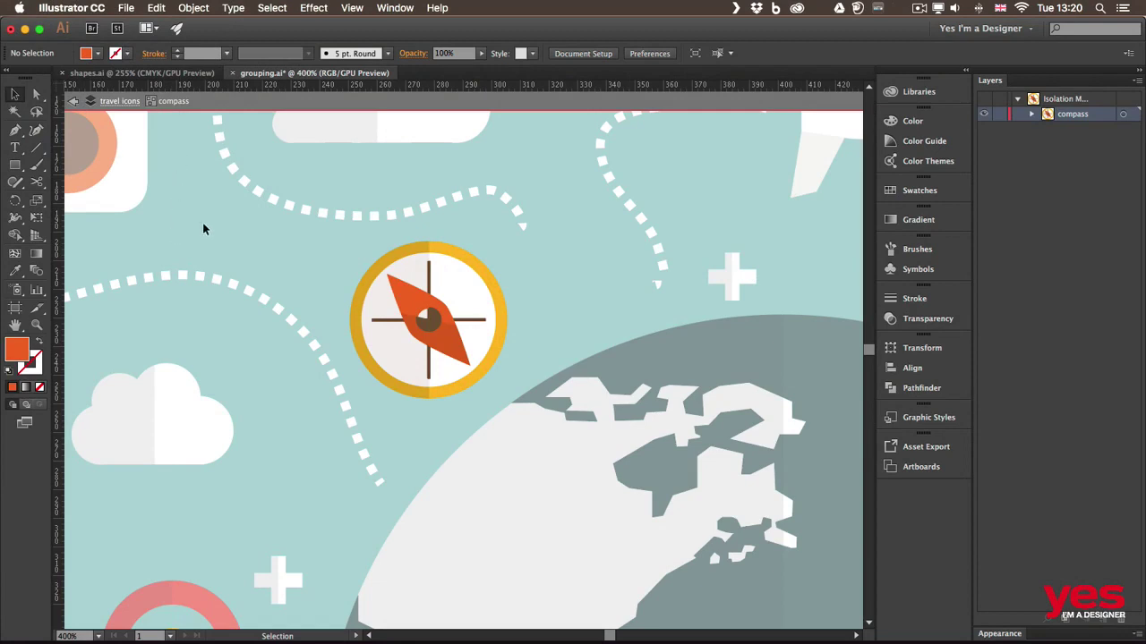
click(71, 102)
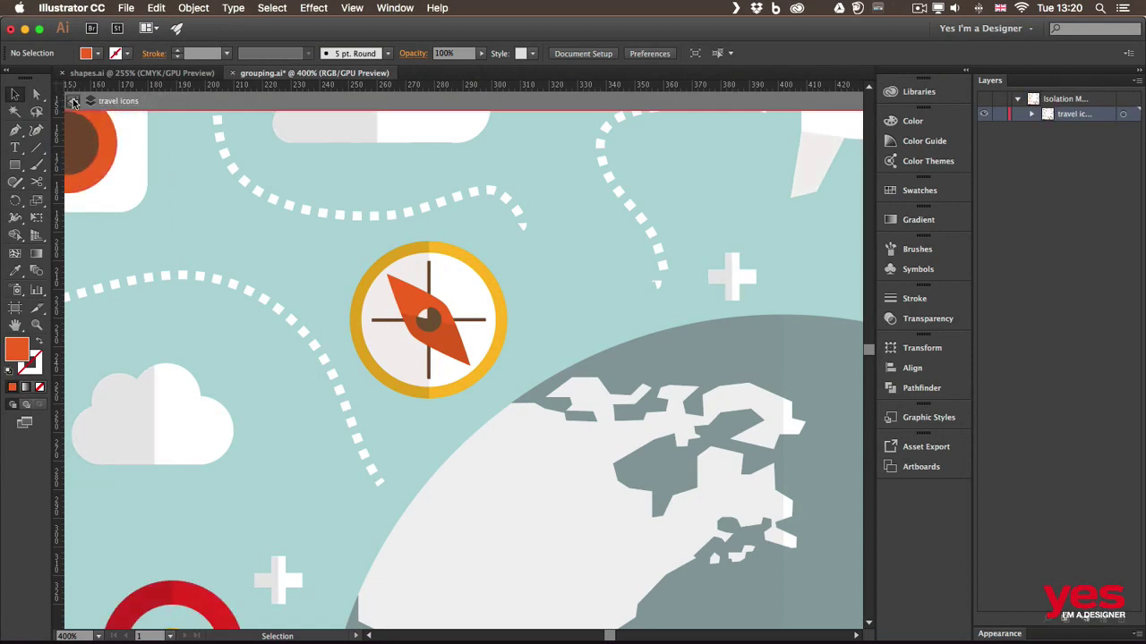
click(74, 101)
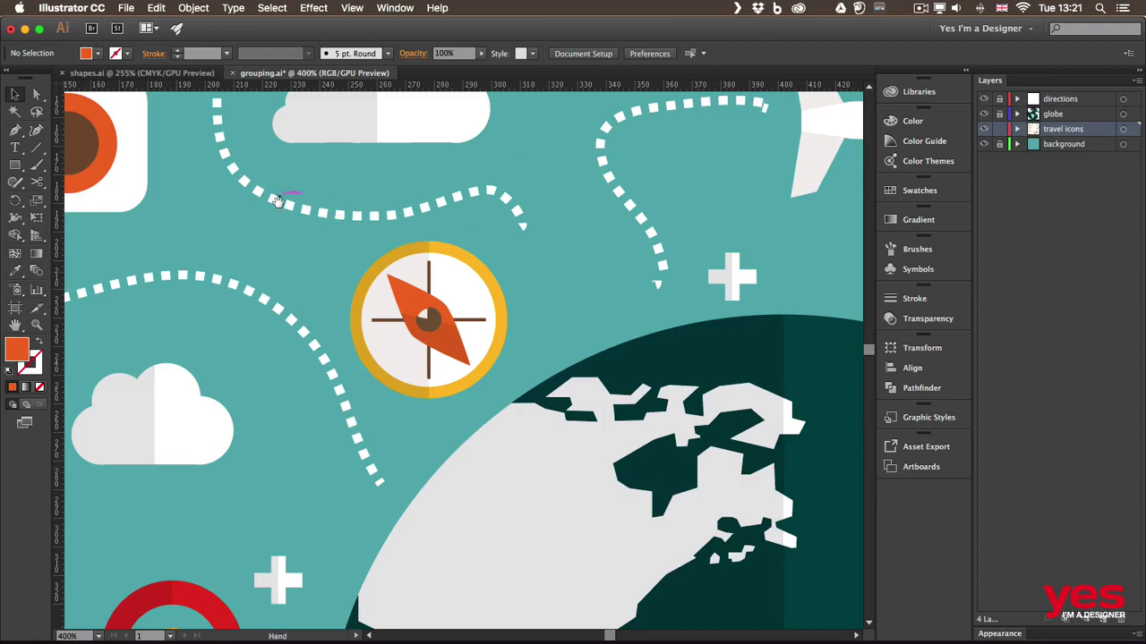
Move the whole compass group beside the camera so that it overlaps the camera's right side
drag(259, 199, 504, 302)
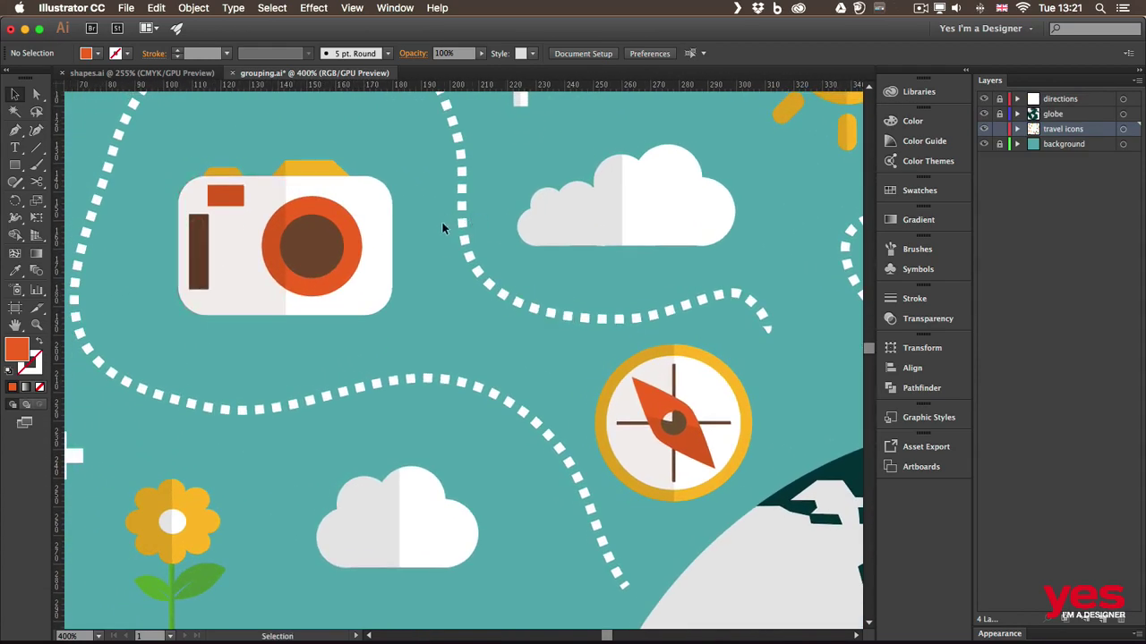
drag(617, 362, 386, 270)
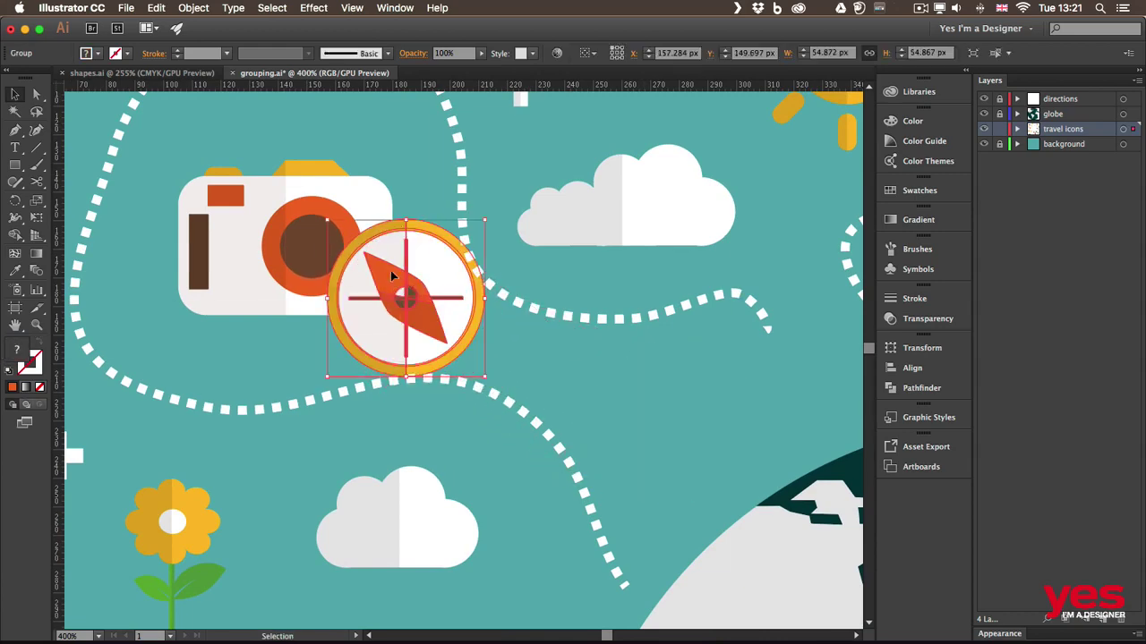
drag(387, 263, 421, 229)
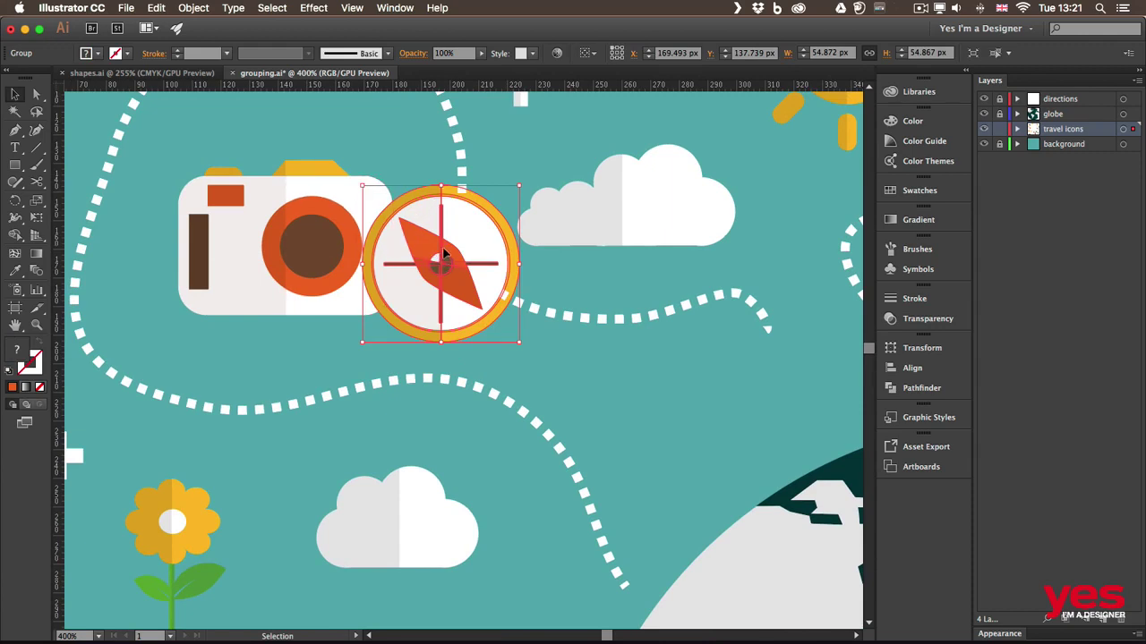
drag(422, 242, 400, 254)
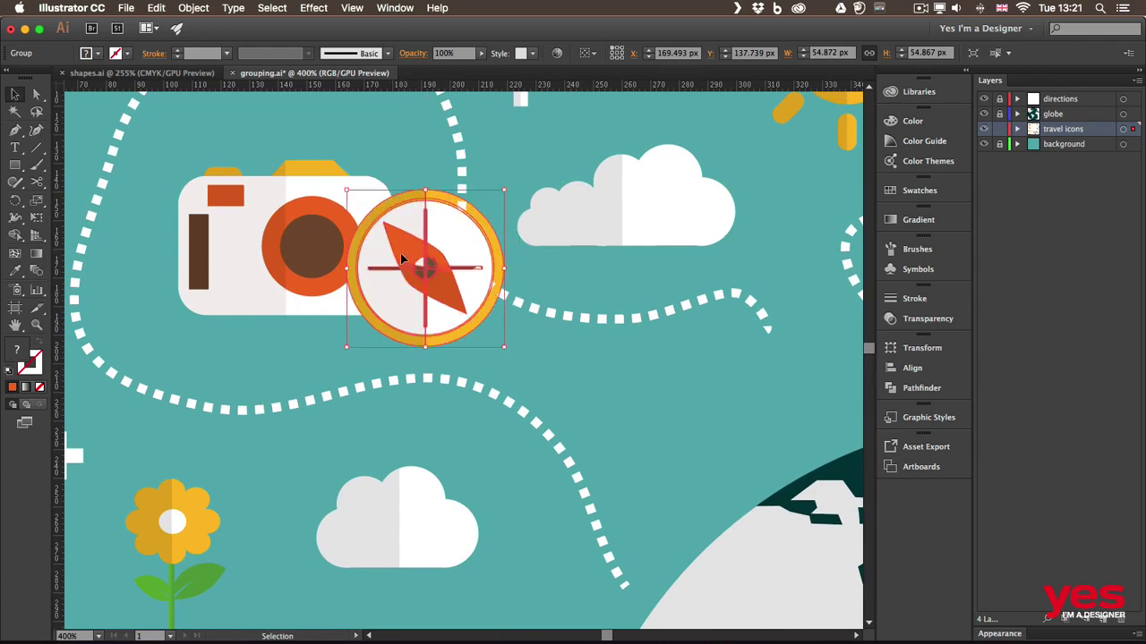
Send the compass group to the back of its layer and shift it slightly down so it sits partly behind the camera
right_click(403, 237)
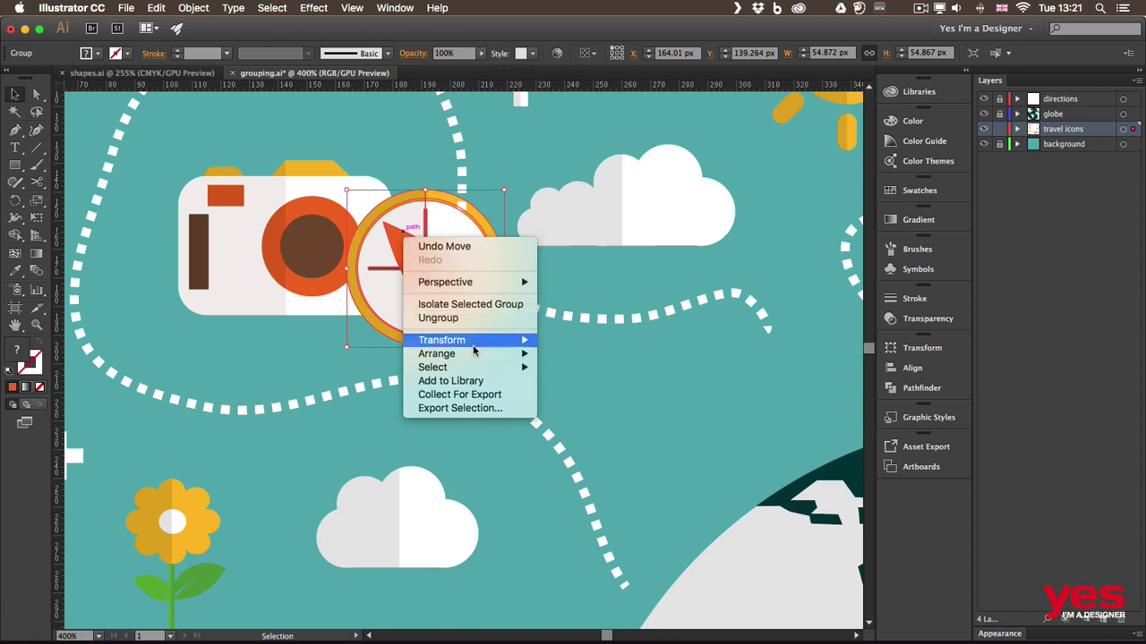
mouse_move(486, 362)
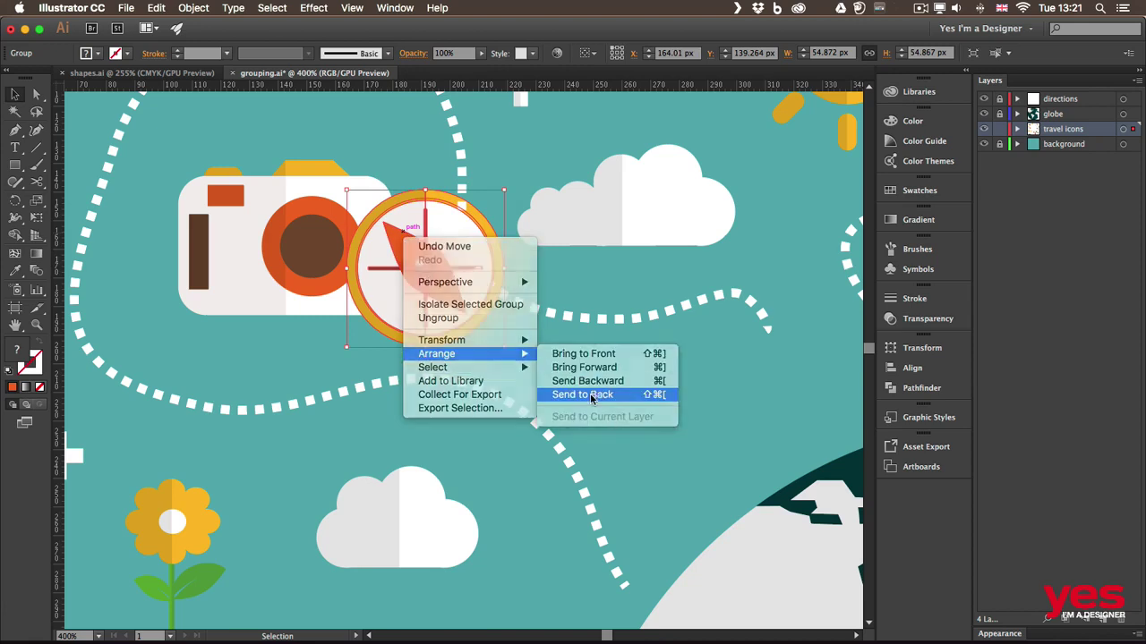
click(595, 395)
drag(420, 218, 408, 252)
click(403, 439)
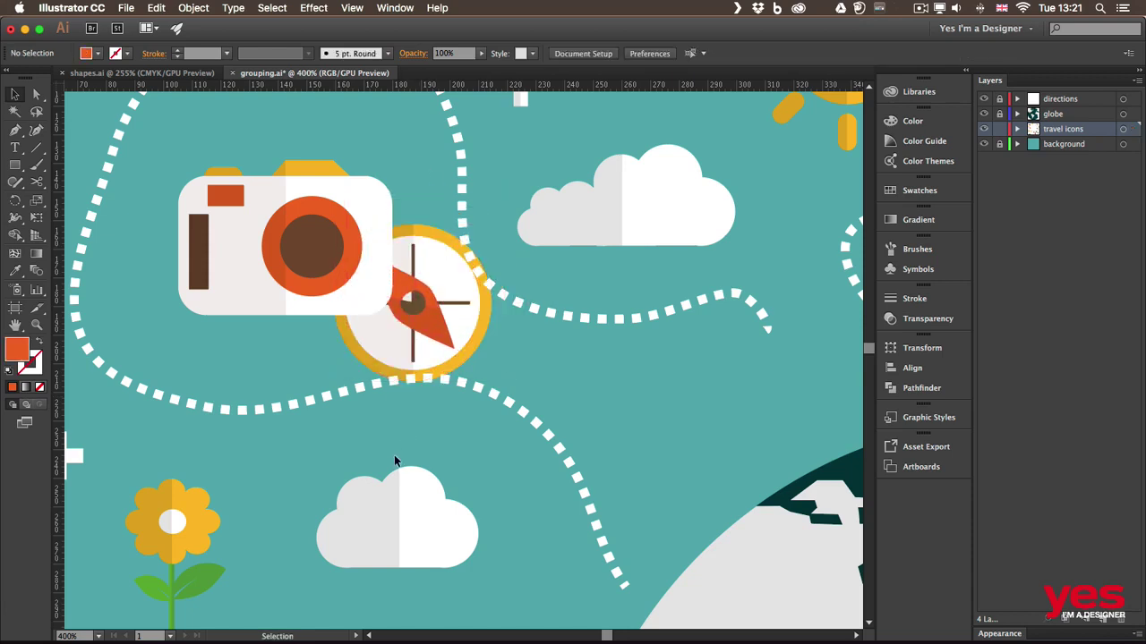
Move the compass group to the camera's lower-left side and switch its stacking order between behind and in front, leaving it behind the camera
drag(431, 313, 265, 320)
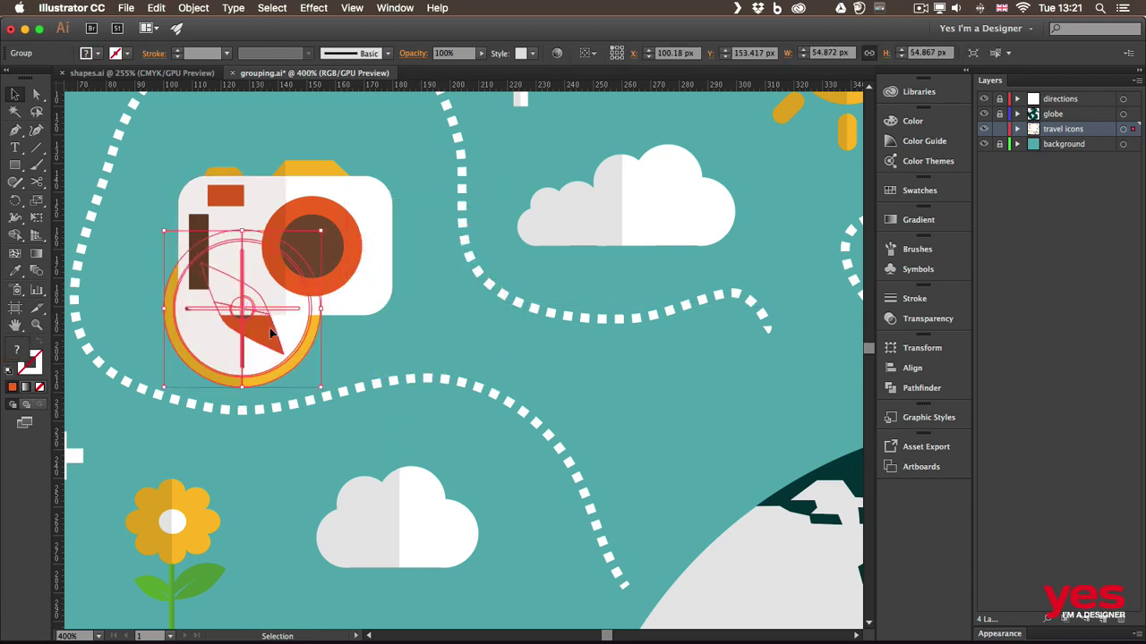
right_click(259, 352)
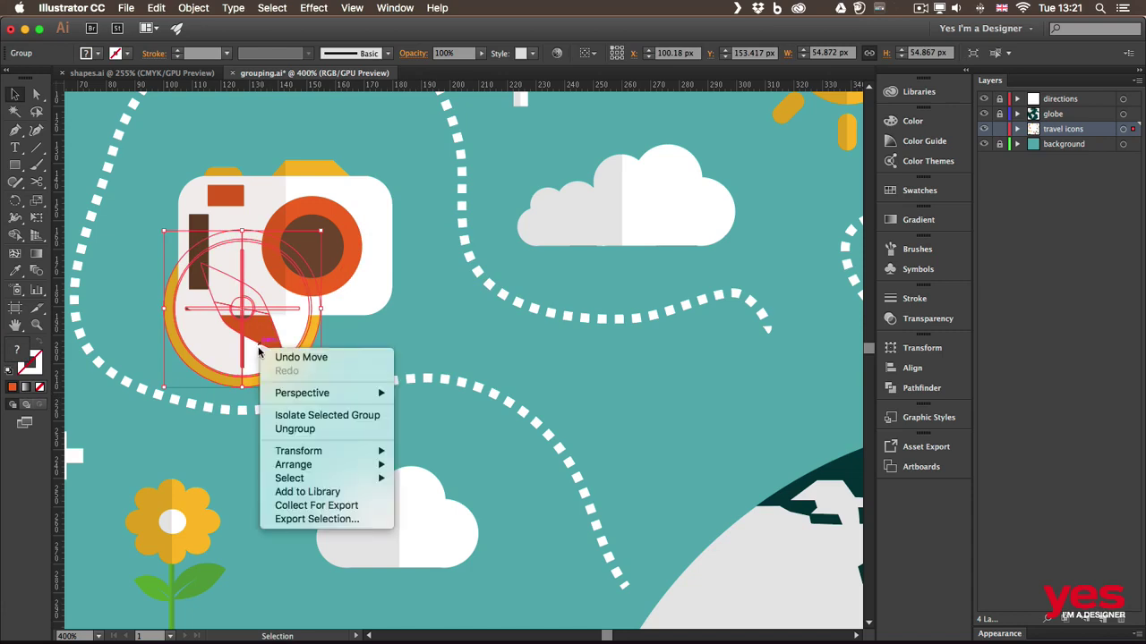
mouse_move(338, 471)
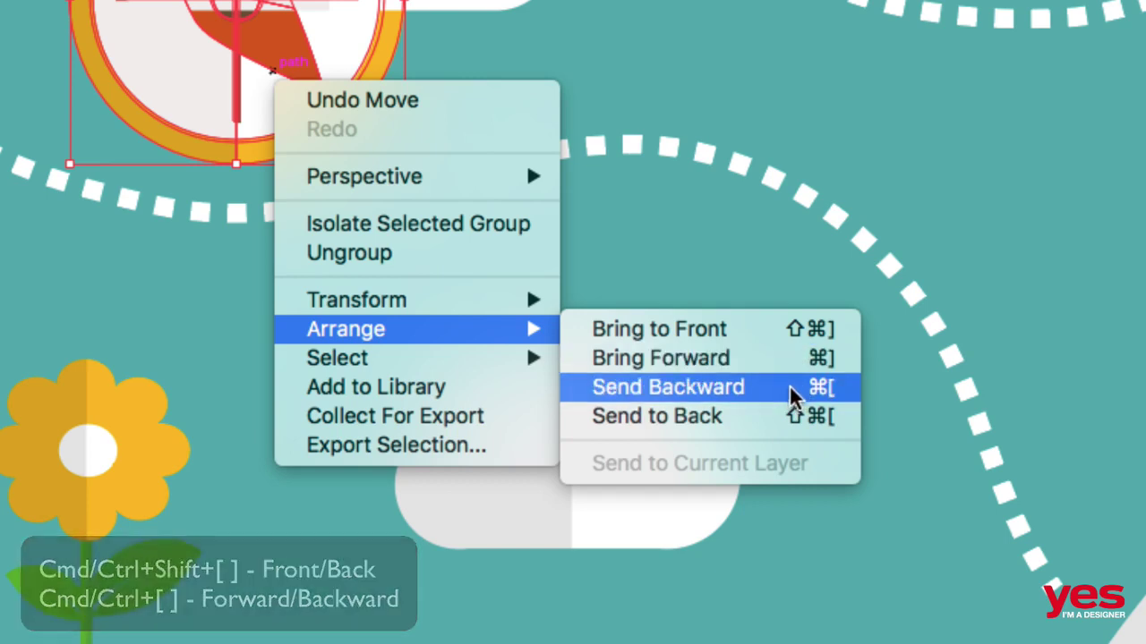
click(791, 388)
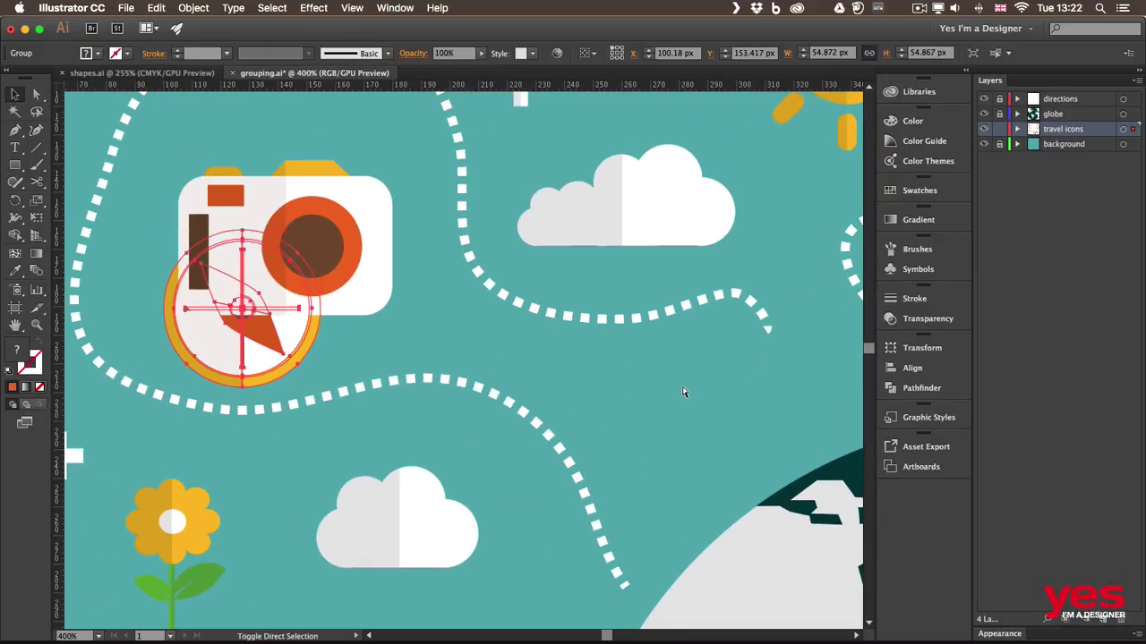
key(super+z)
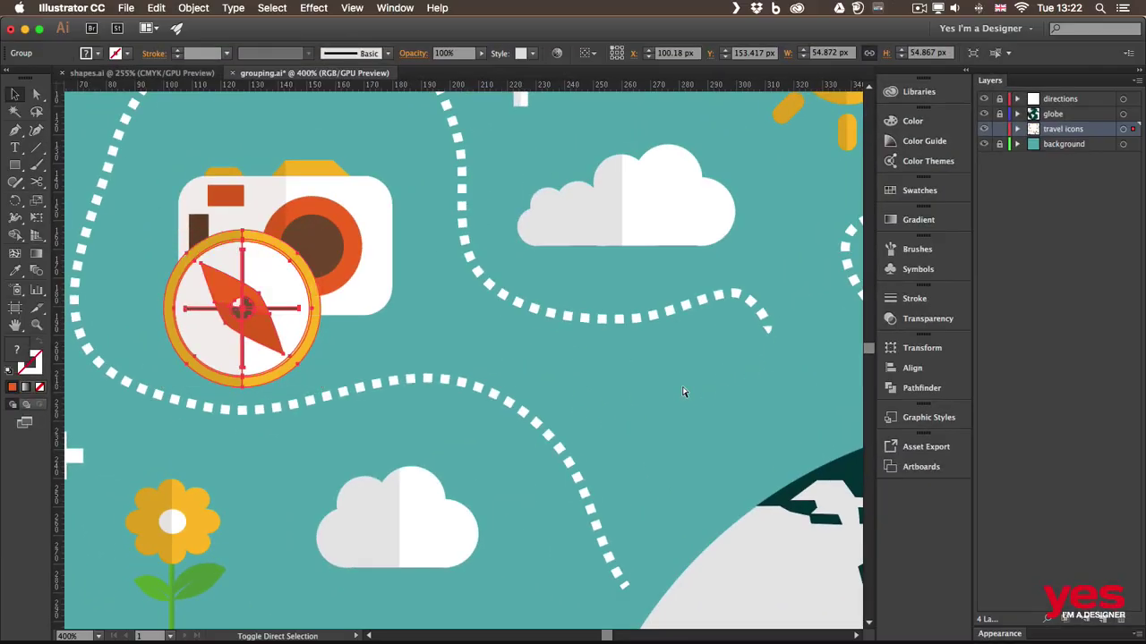
key(super+shift+z)
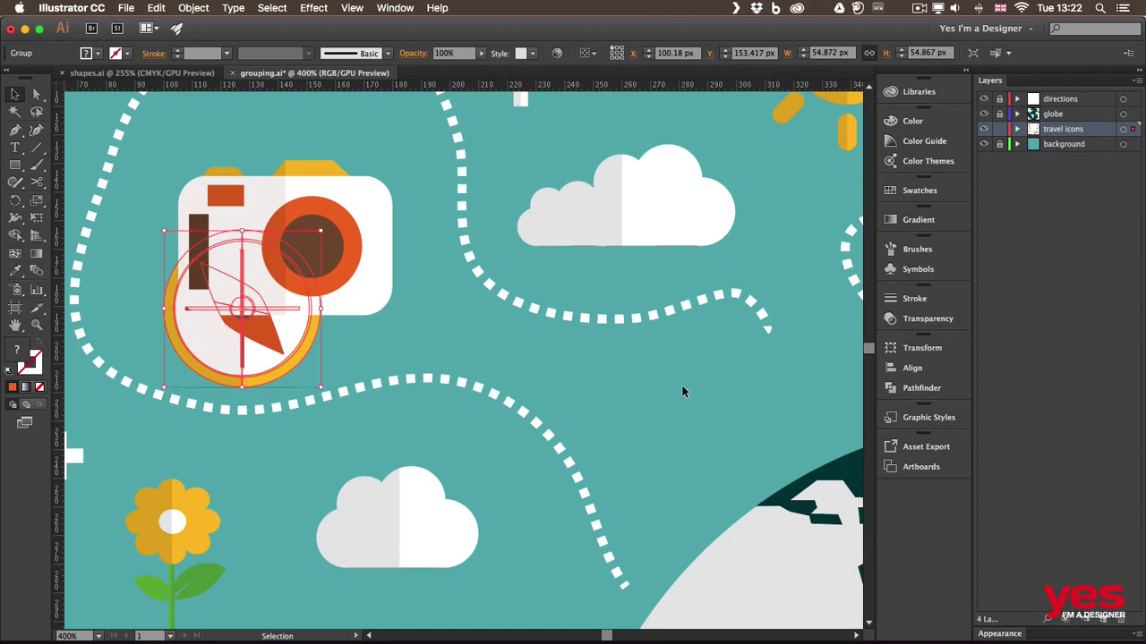
Expand the "travel icons" layer's contents and bring both the camera and compass groups to the front of that layer
click(1016, 130)
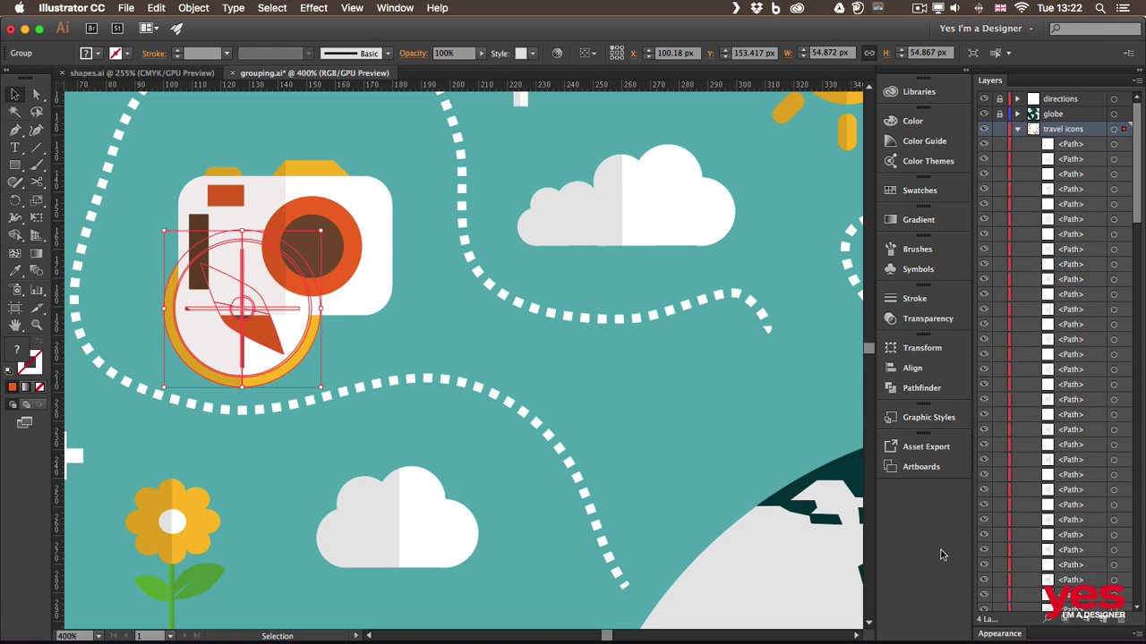
drag(172, 159, 388, 343)
key(shift+super+bracketright)
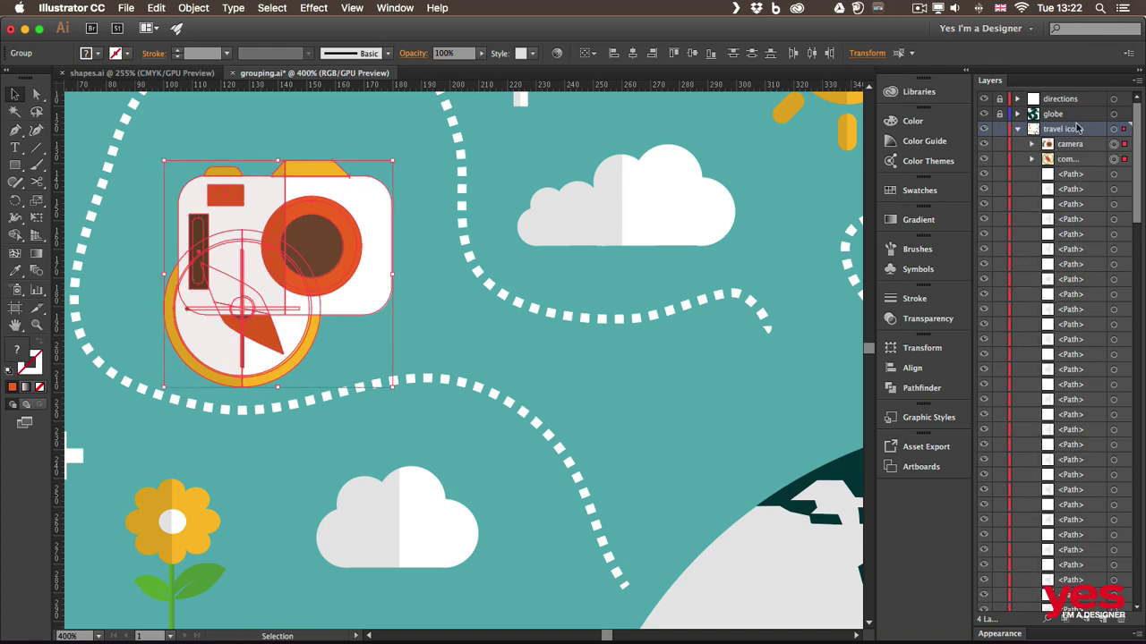
Select only the compass group, reorder it above the "camera" group in the layer's object list, and return it below
click(332, 340)
click(288, 345)
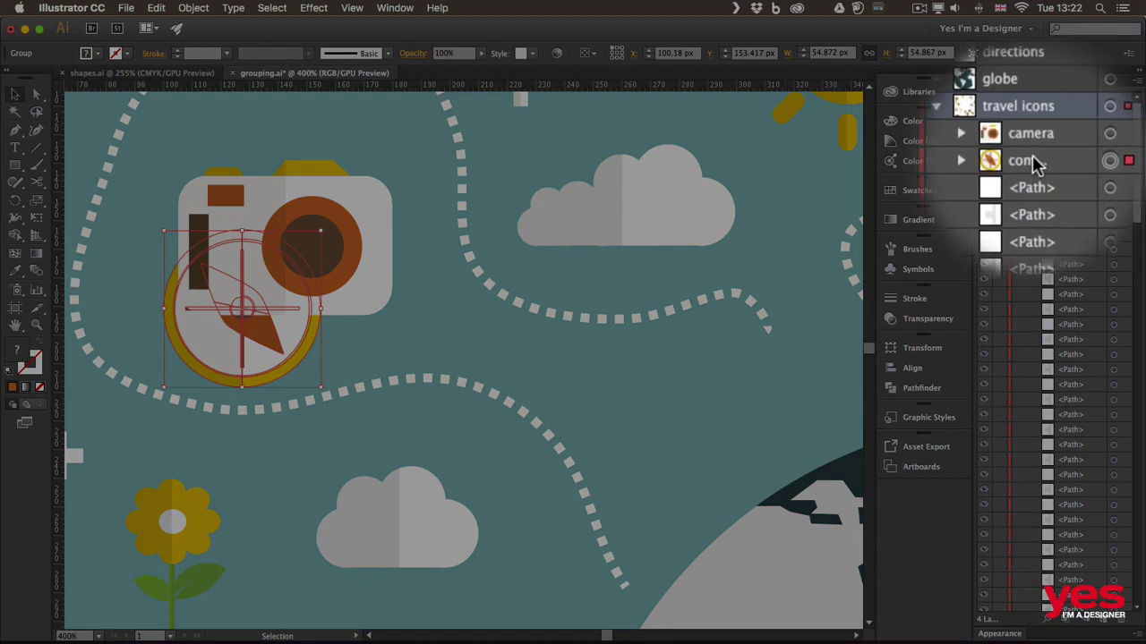
drag(1072, 145, 1074, 158)
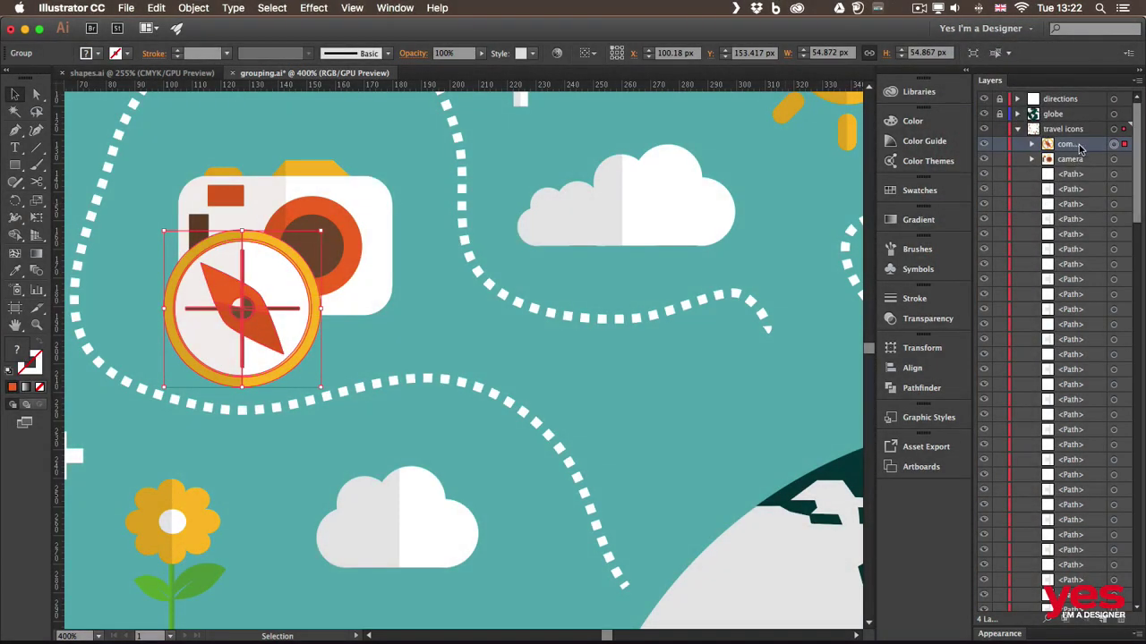
drag(1079, 148, 1074, 167)
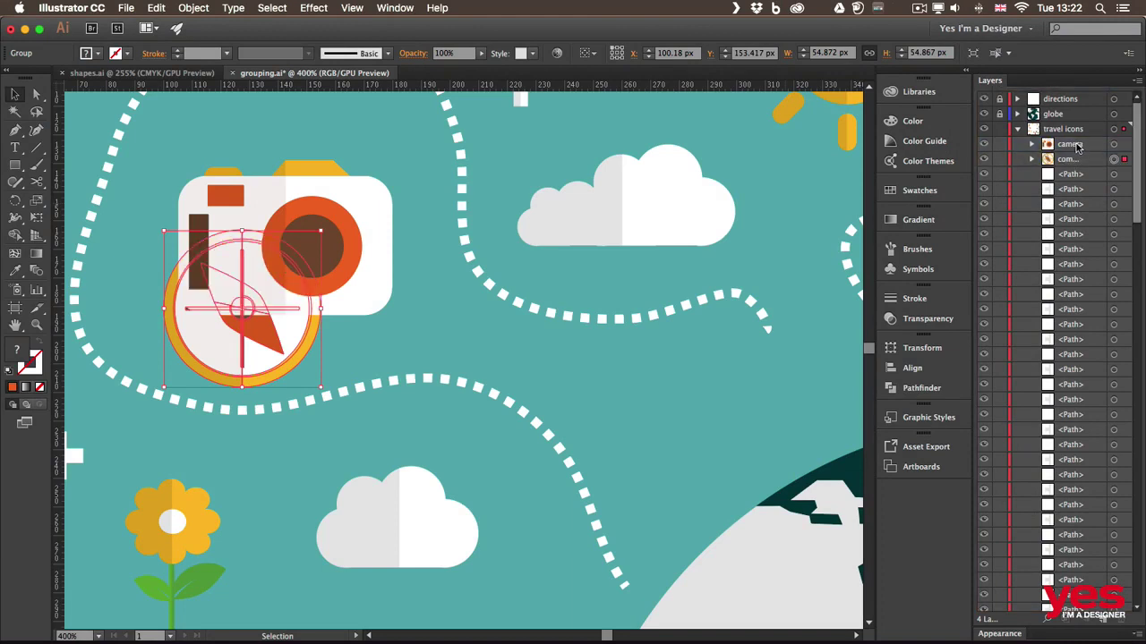
Nest the compass group inside the "camera" group, expand that group to inspect its contents, and take the compass back out below it
drag(1076, 153, 1082, 144)
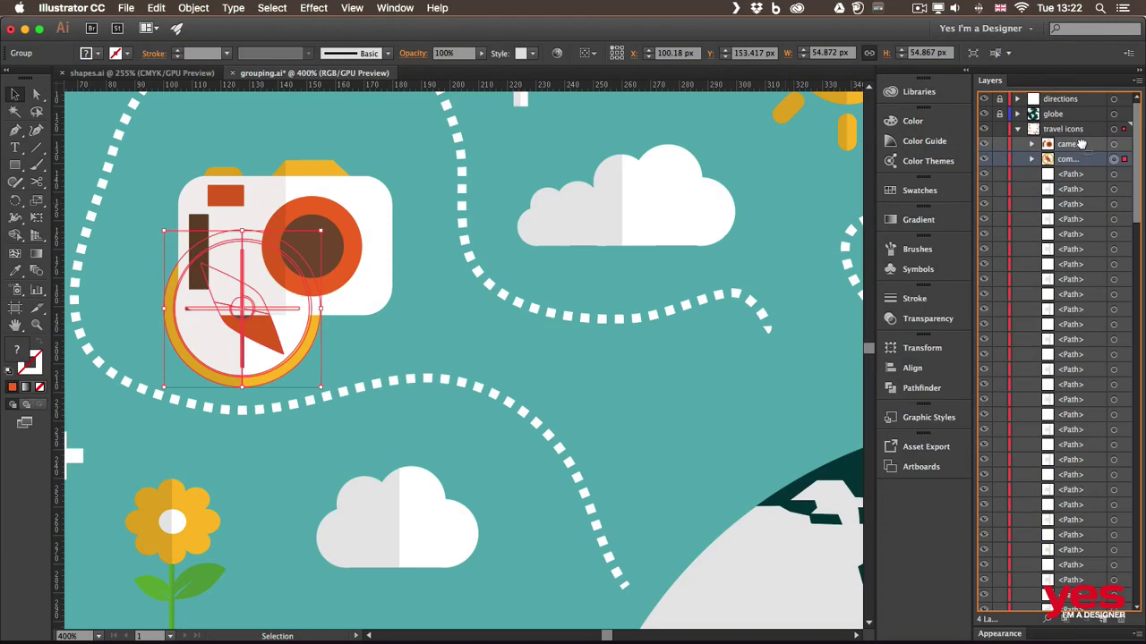
drag(1081, 144, 1032, 145)
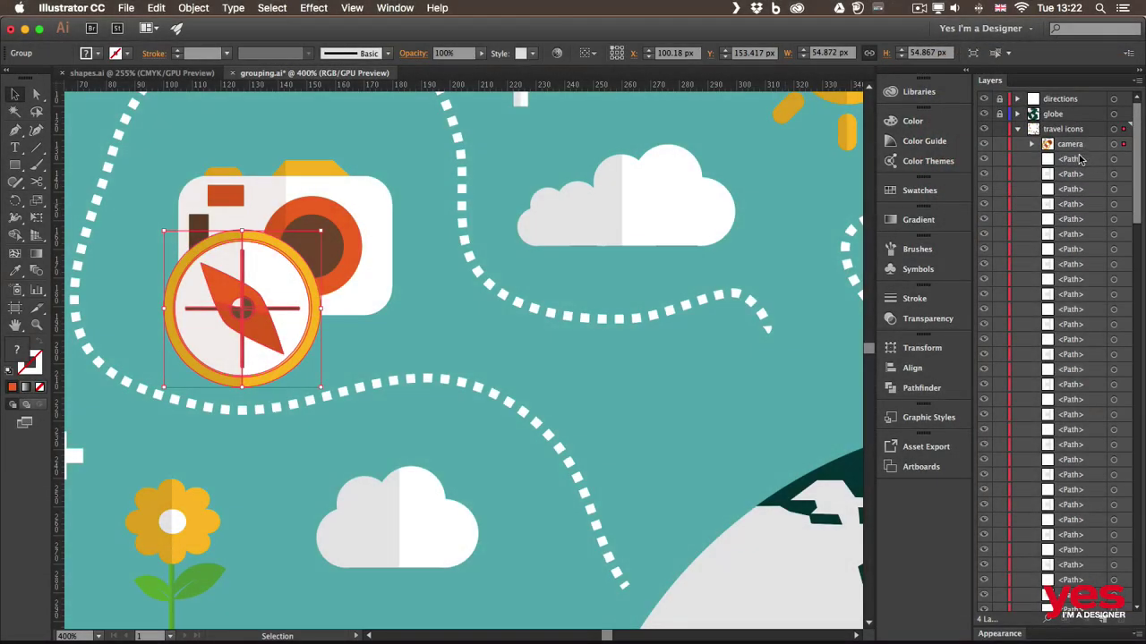
click(1031, 144)
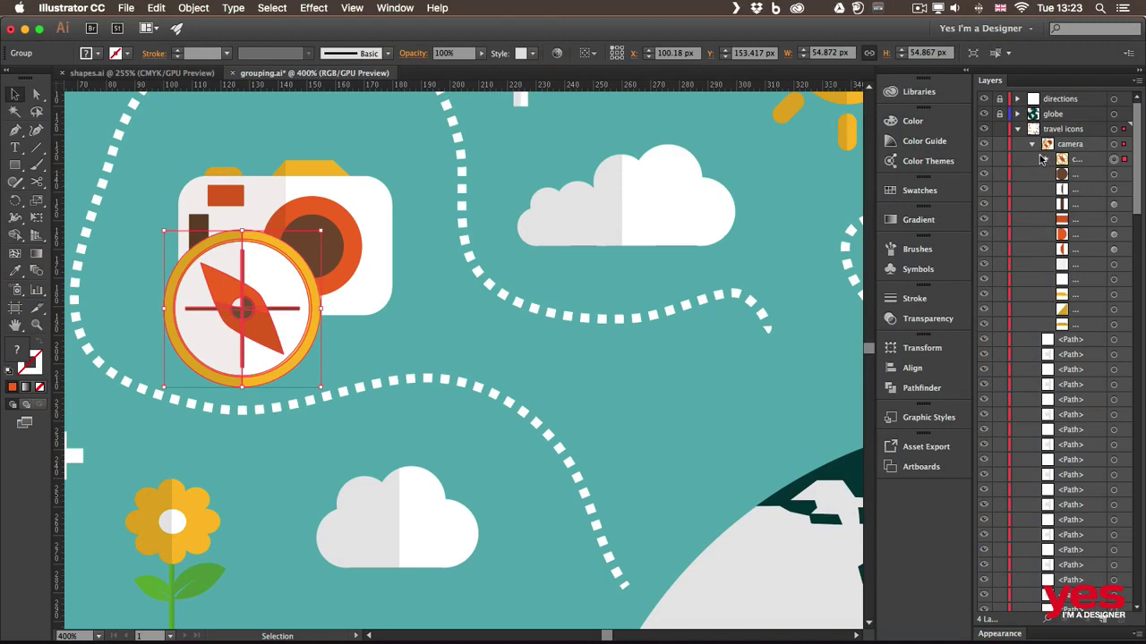
drag(1042, 159, 1019, 159)
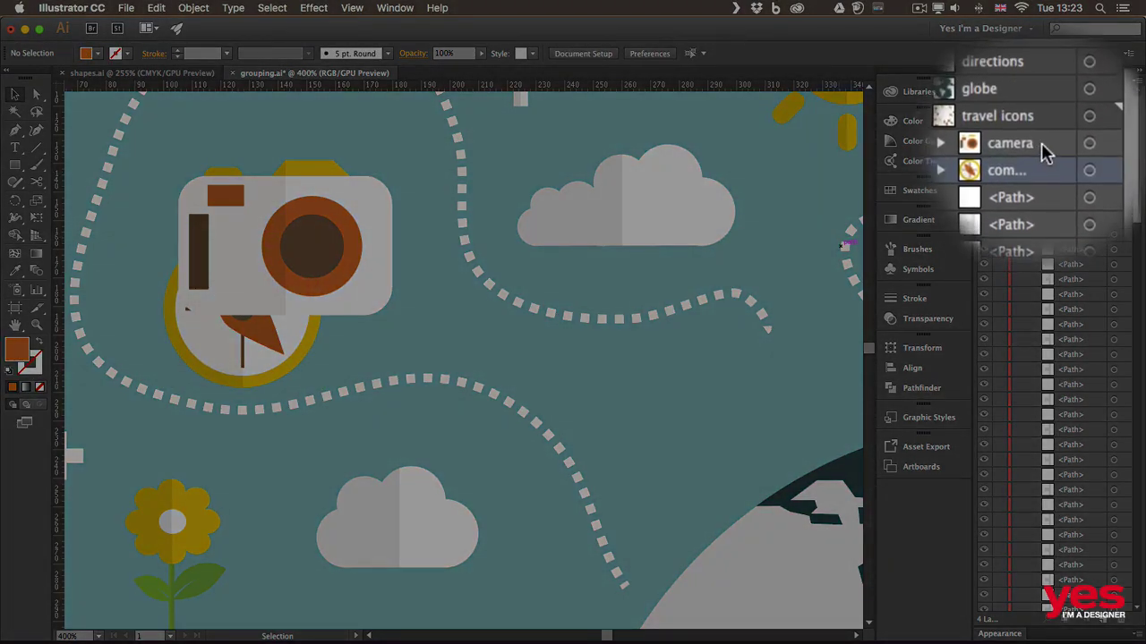
Target the camera and compass groups together in the layer's object list, move both slightly up on the artboard, and deselect them
click(1041, 145)
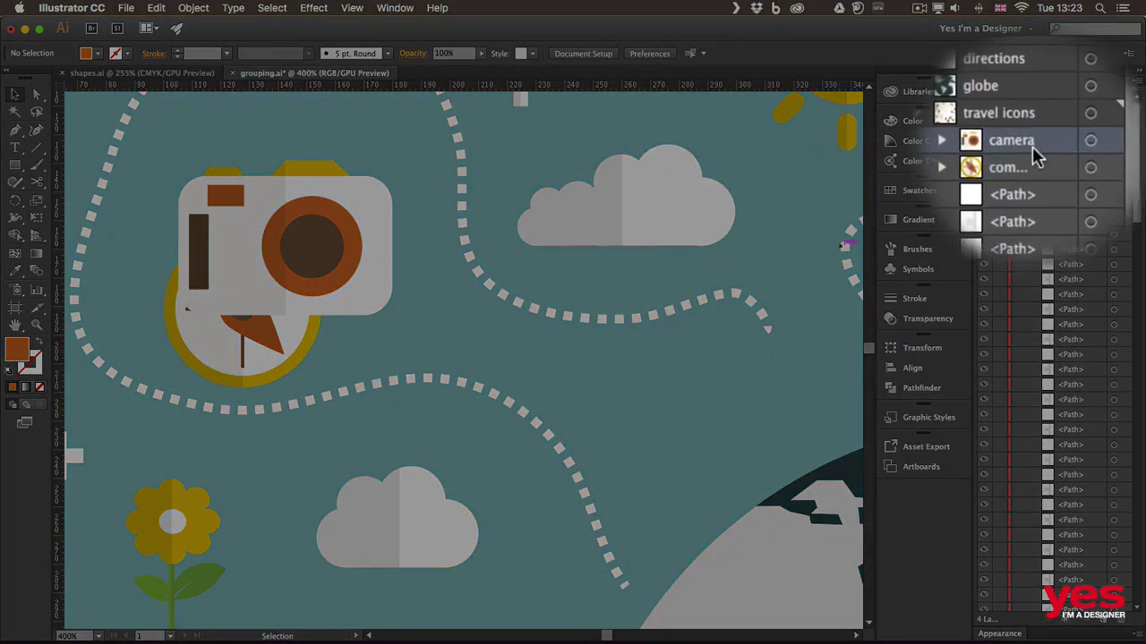
click(1110, 146)
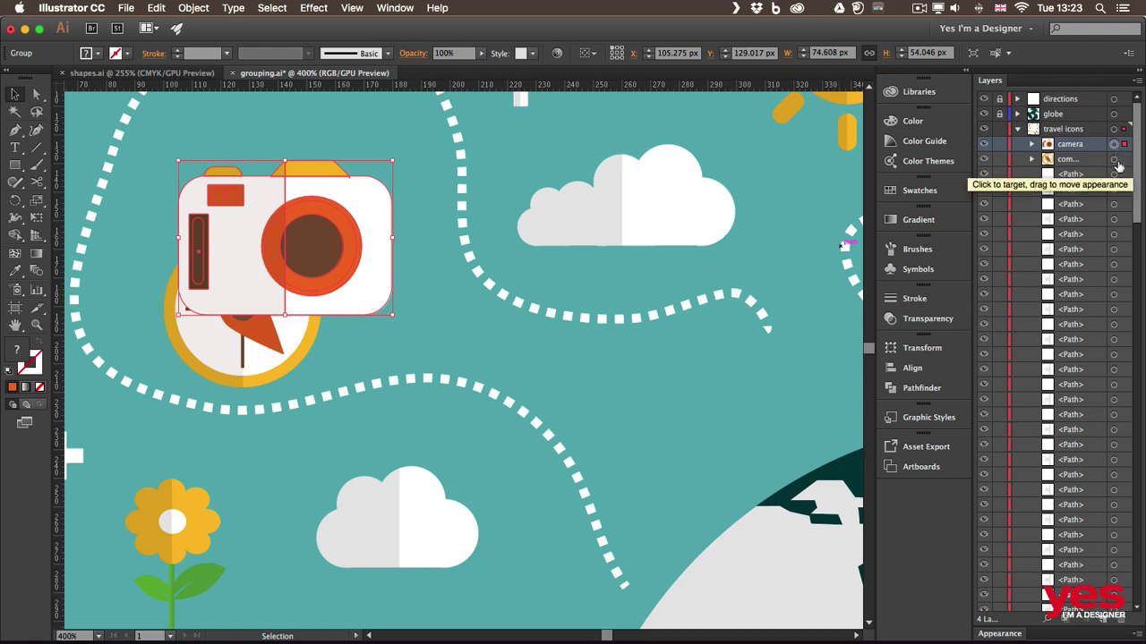
key(shift)
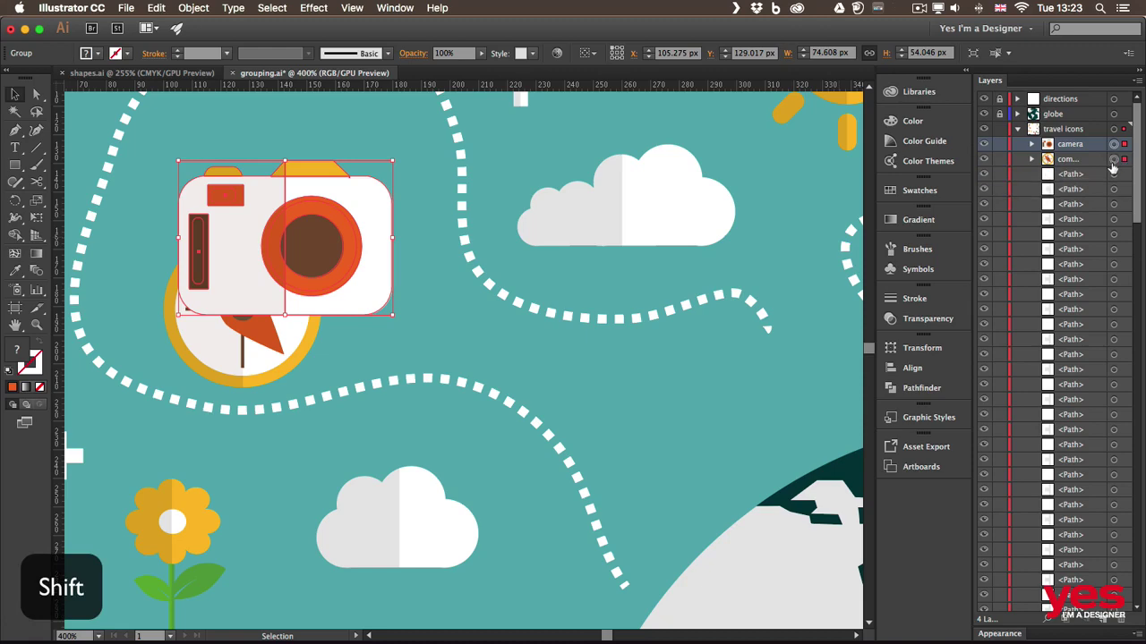
shift+click(1116, 163)
drag(364, 274, 392, 262)
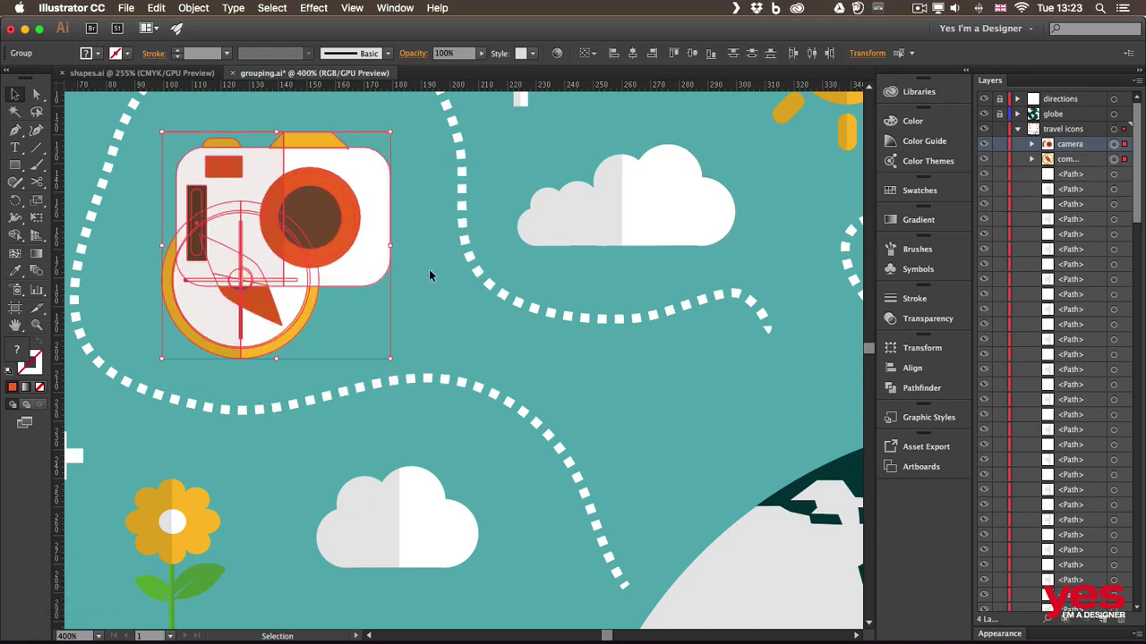
click(435, 310)
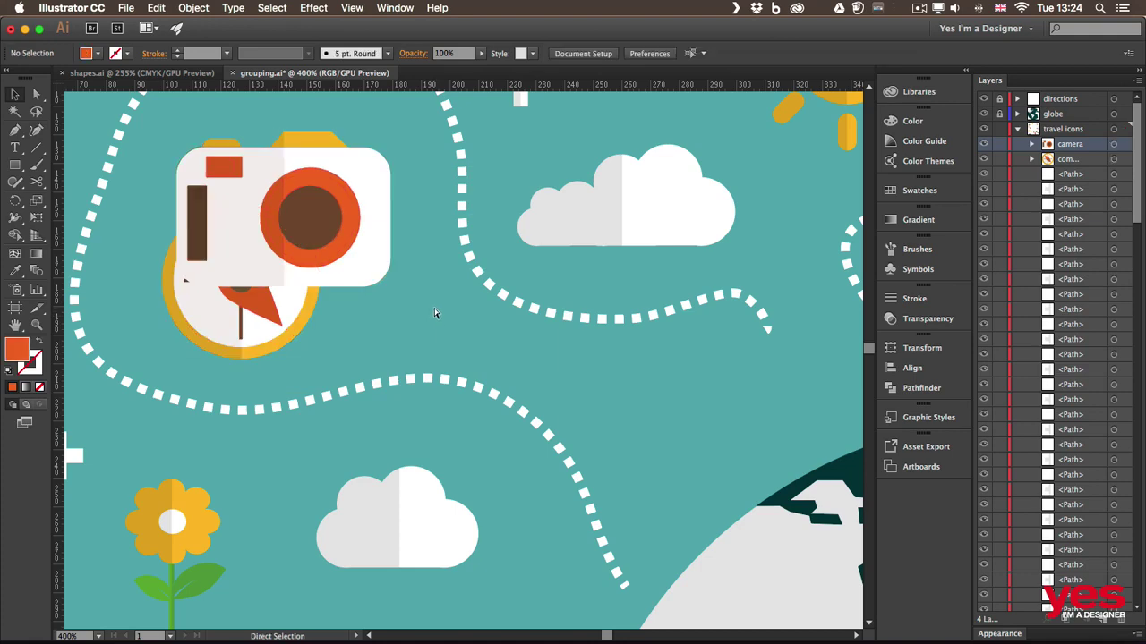
Fit the whole artboard in view and move the compass group away from the camera to just above the globe's upper-left edge
key(super+0)
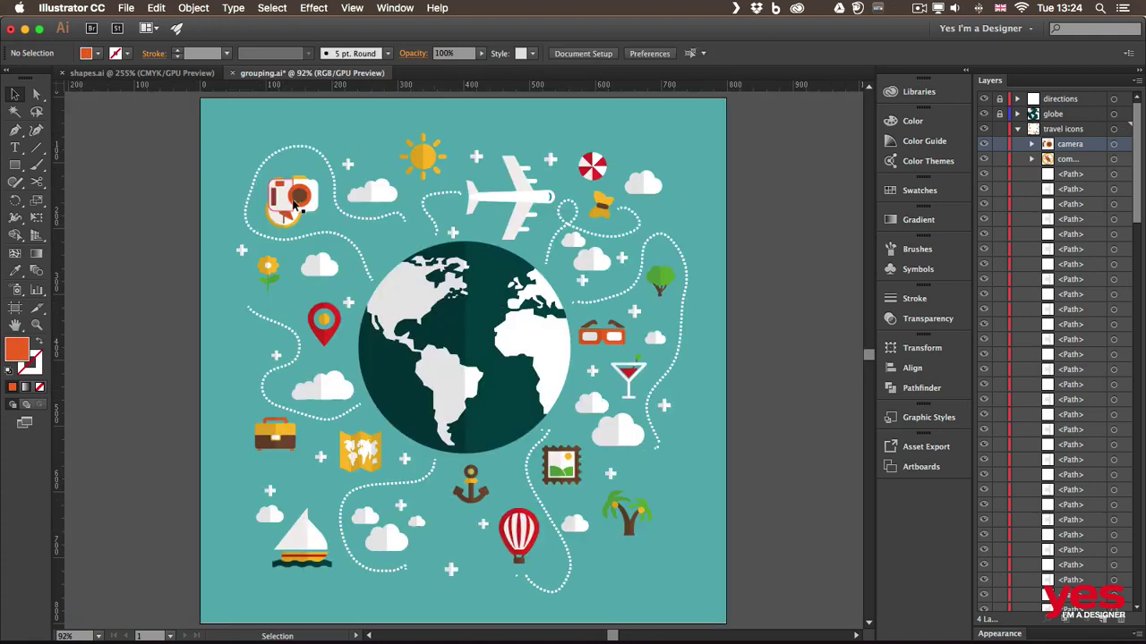
drag(290, 189, 380, 254)
click(284, 227)
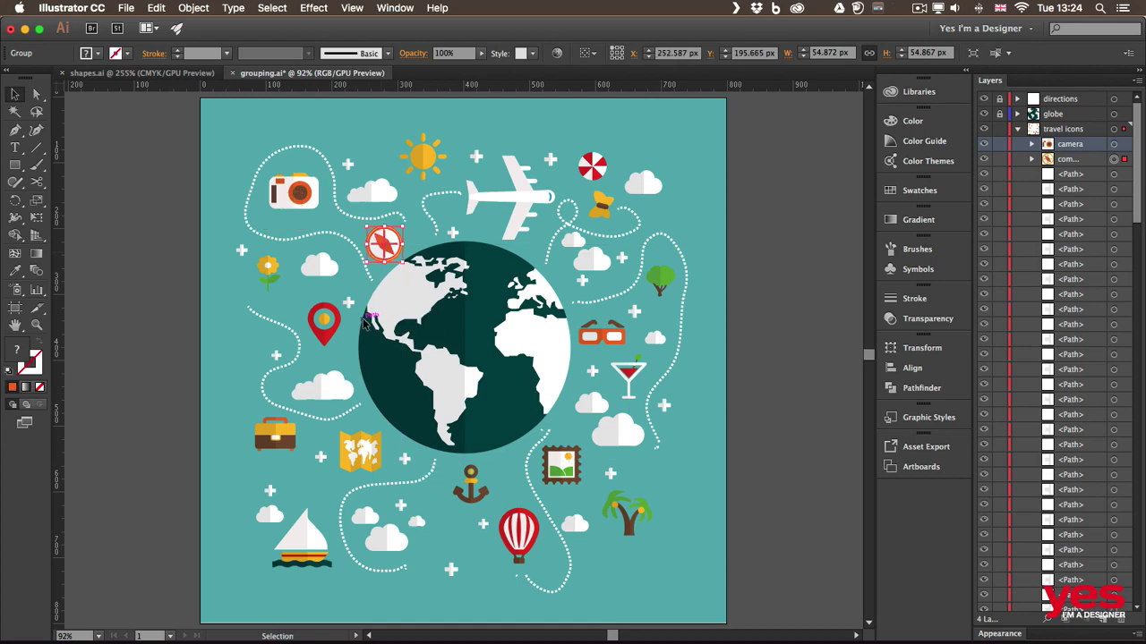